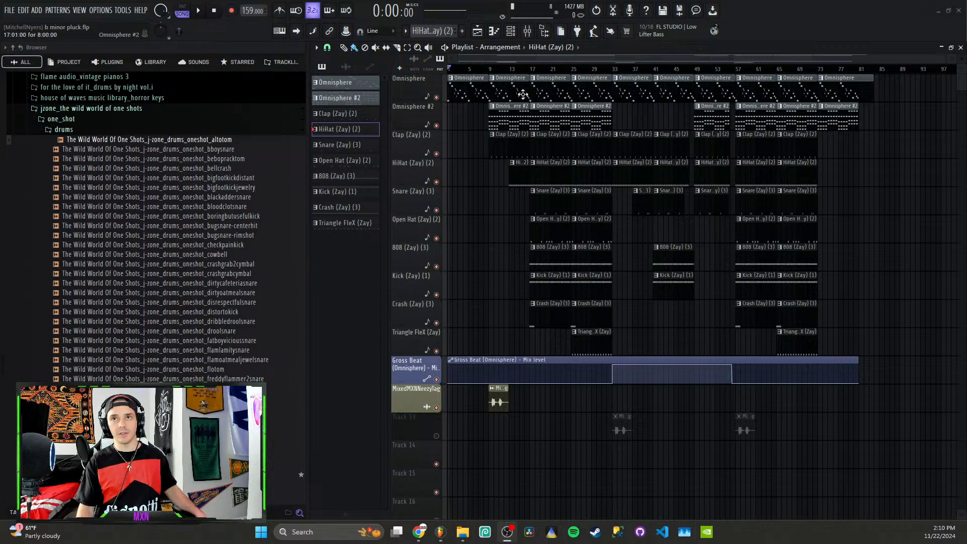
Step: Play back the arrangement from about bar 13, set the playlist snap to Bar, and stop playback
{"action": "left_click", "coordinate": [510, 69]}
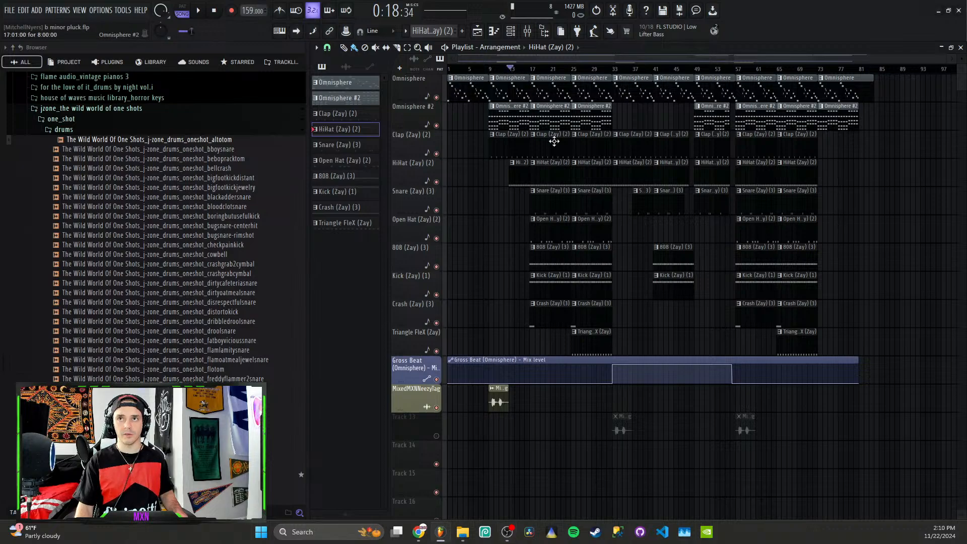
{"action": "key", "text": "space"}
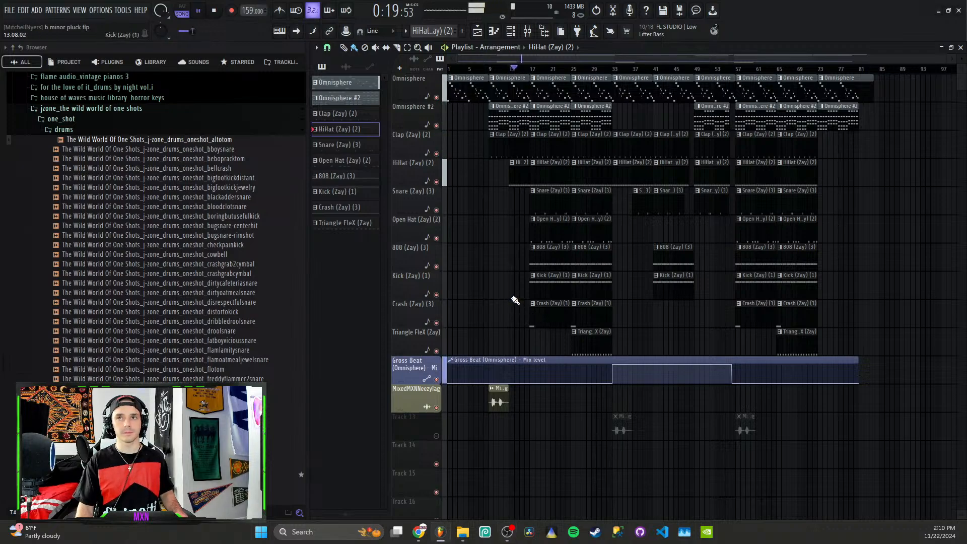
{"action": "left_click", "coordinate": [327, 48]}
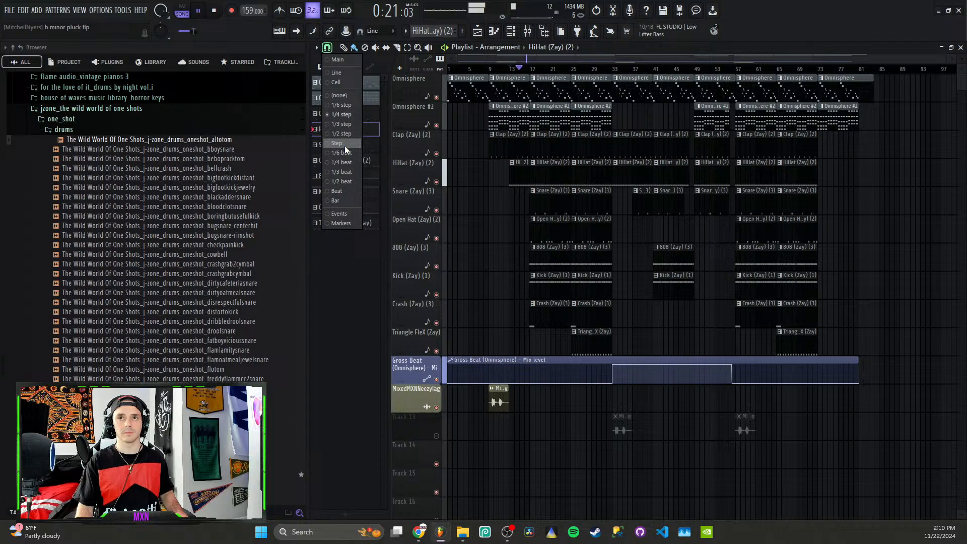
{"action": "left_click", "coordinate": [346, 199]}
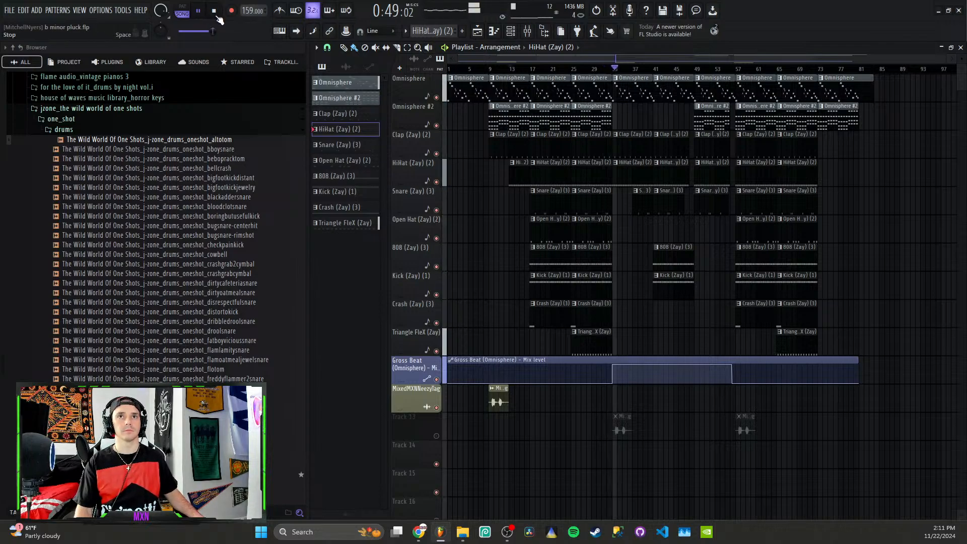
{"action": "left_click", "coordinate": [218, 17]}
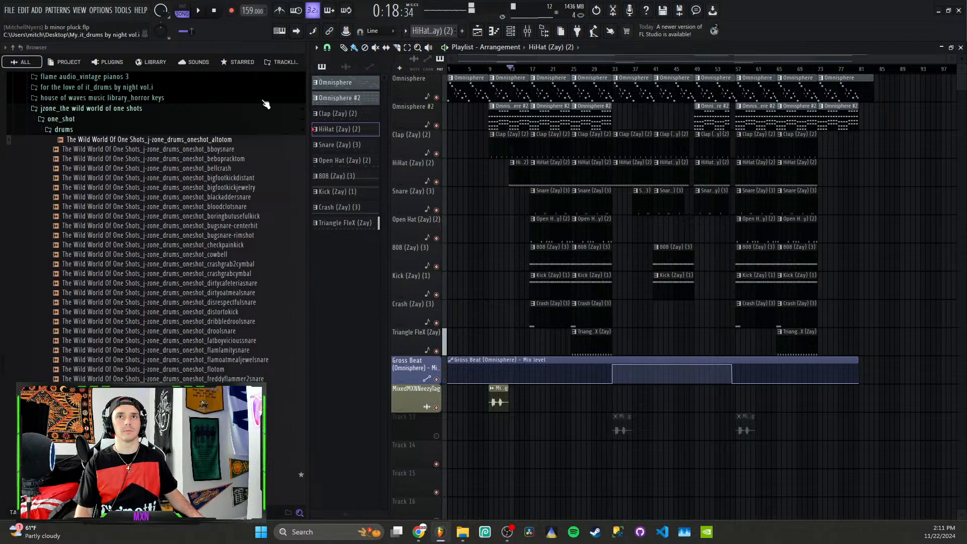
Step: Open the Omnisphere melody pattern from the playlist in the piano roll and listen to it
{"action": "scroll", "coordinate": [524, 303], "scroll_direction": "up", "scroll_amount": 8}
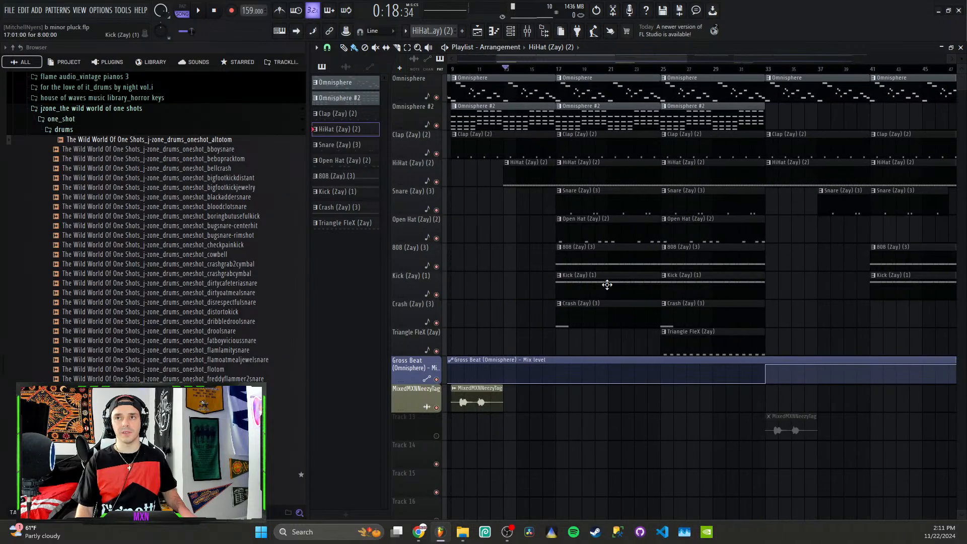
{"action": "left_click", "coordinate": [467, 73]}
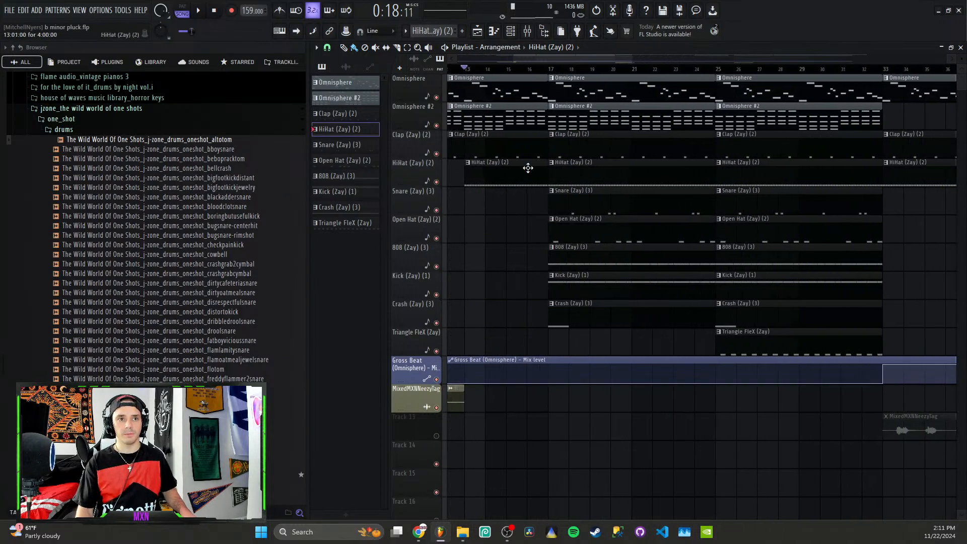
{"action": "scroll", "coordinate": [539, 164], "scroll_direction": "down", "scroll_amount": 3}
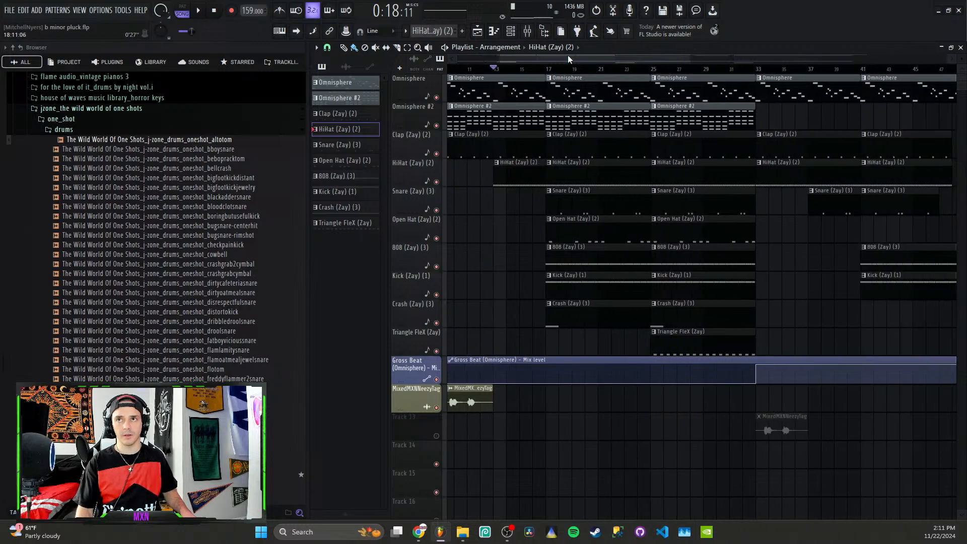
{"action": "double_click", "coordinate": [578, 94]}
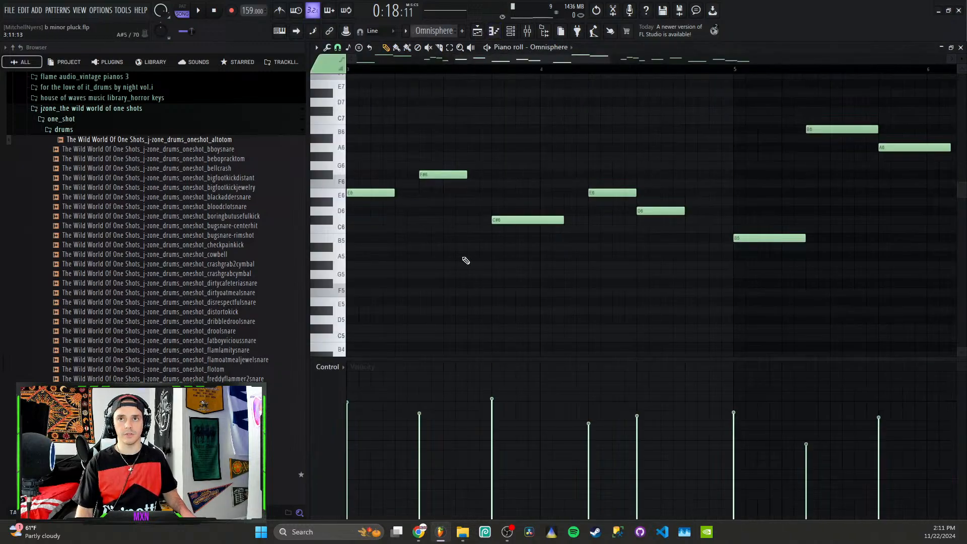
{"action": "key", "text": "space"}
{"action": "scroll", "coordinate": [384, 222], "scroll_direction": "down", "scroll_amount": 4}
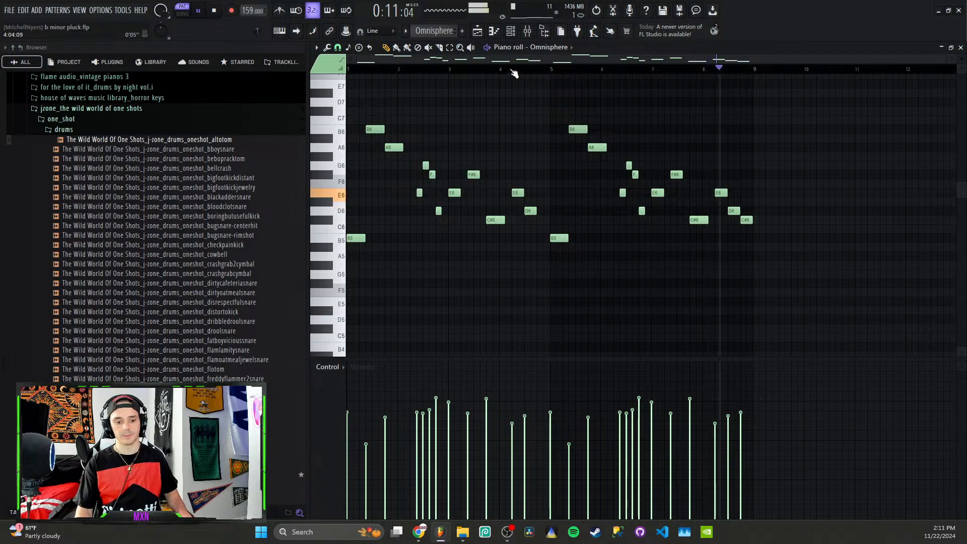
{"action": "key", "text": "space"}
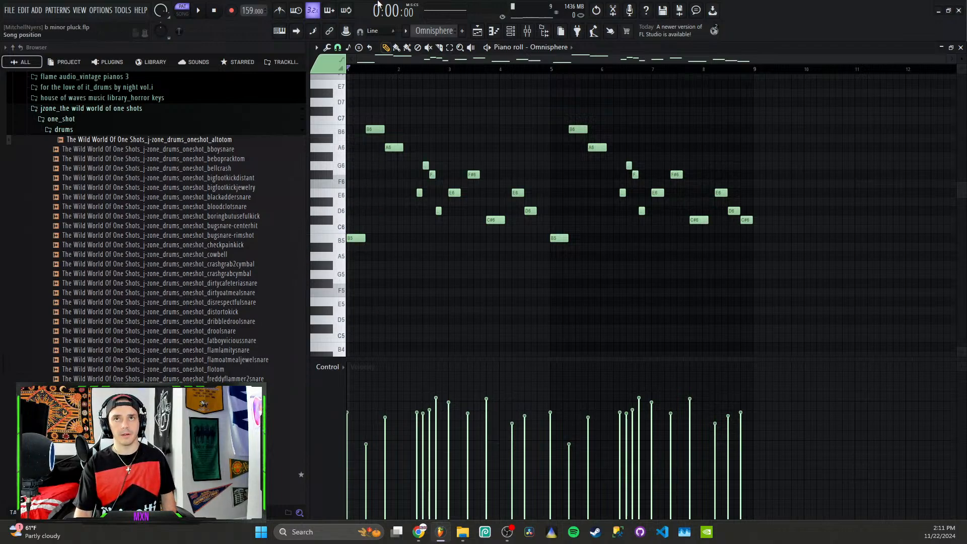
Step: Add a new (delete) channel to the channel rack and open its empty piano roll
{"action": "left_click", "coordinate": [510, 31]}
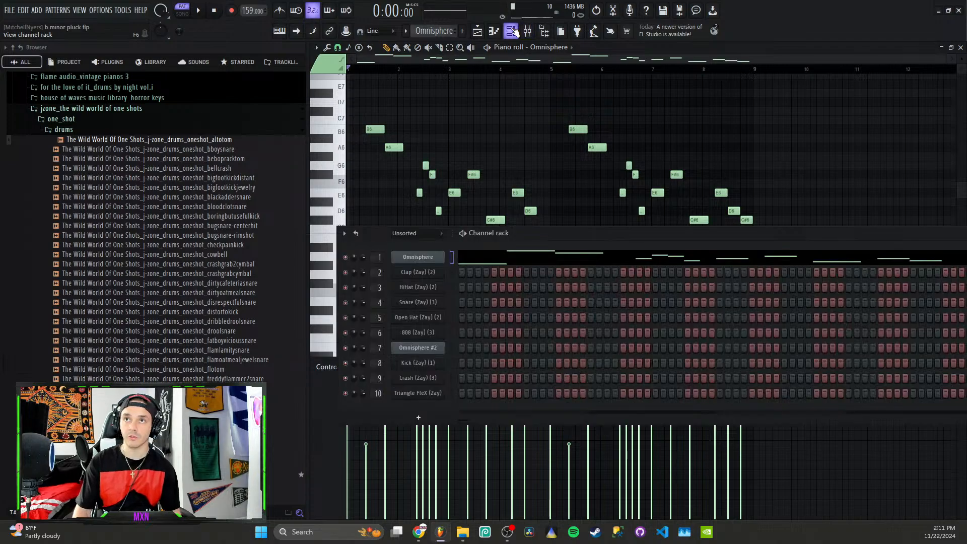
{"action": "left_click", "coordinate": [418, 417]}
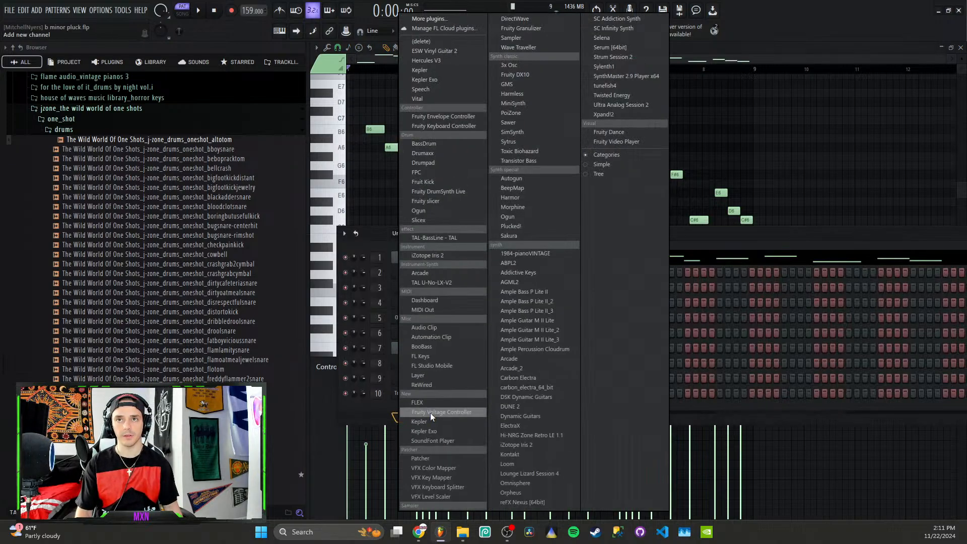
{"action": "left_click", "coordinate": [423, 41]}
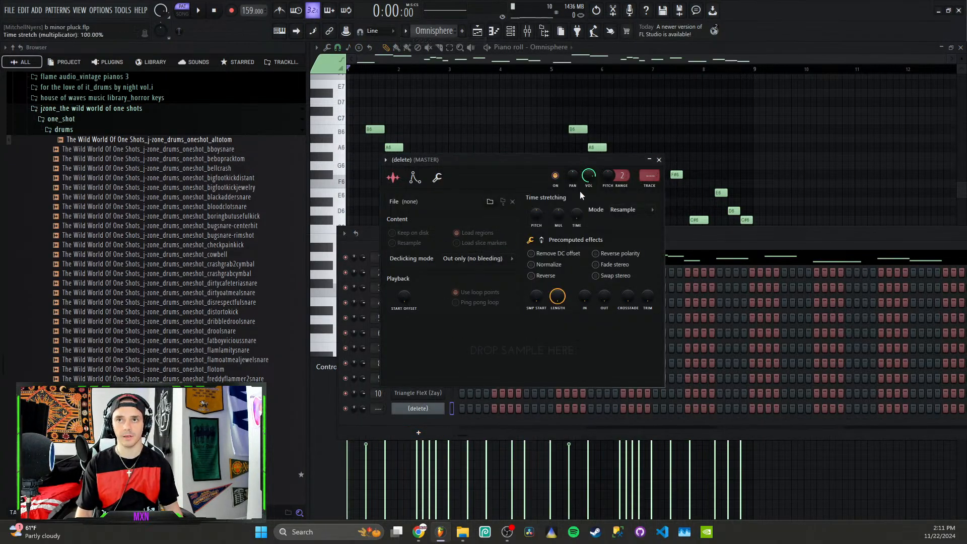
{"action": "left_click", "coordinate": [659, 160]}
{"action": "right_click", "coordinate": [436, 409]}
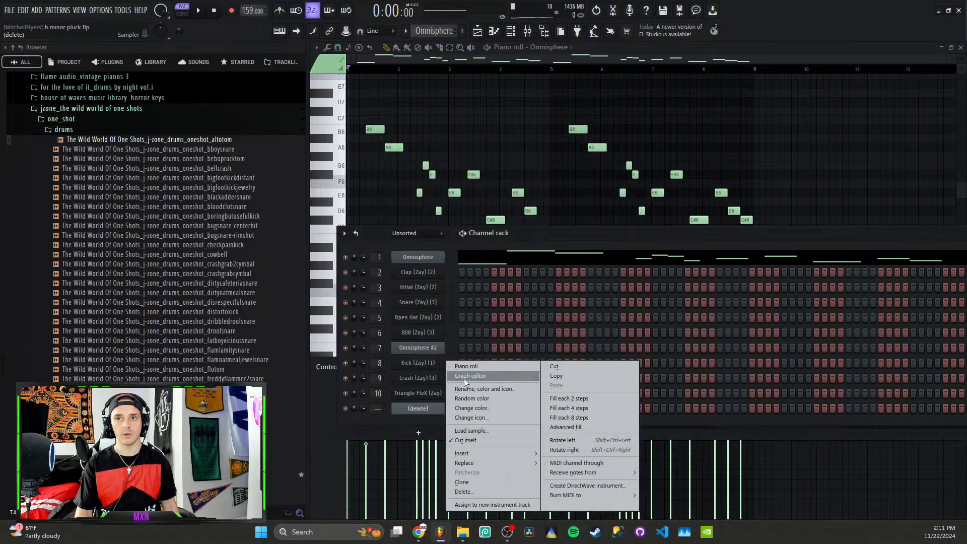
{"action": "left_click", "coordinate": [472, 364]}
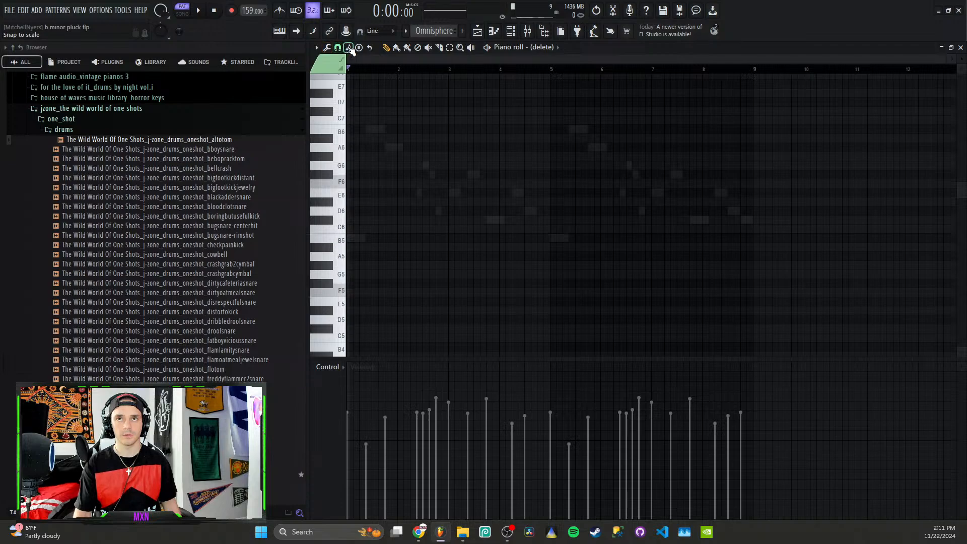
Step: Set the piano roll's snap-to-scale root note to B and place a short A5 note just before bar 5
{"action": "left_click", "coordinate": [349, 49]}
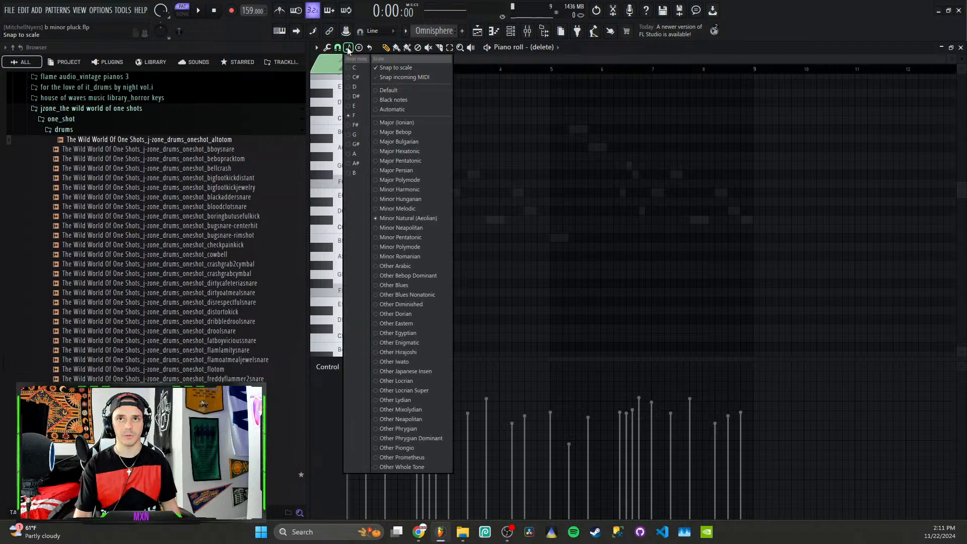
{"action": "left_click", "coordinate": [355, 174]}
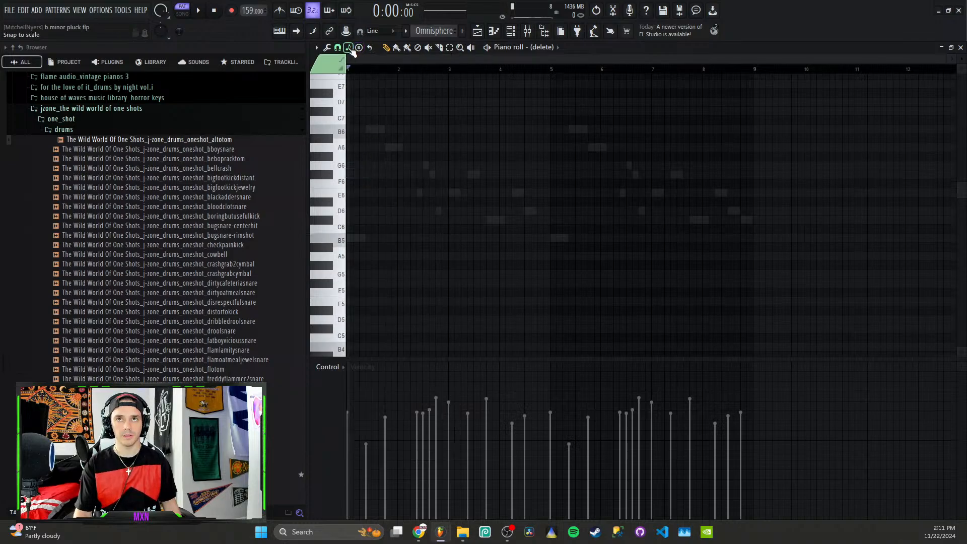
{"action": "left_click", "coordinate": [348, 48]}
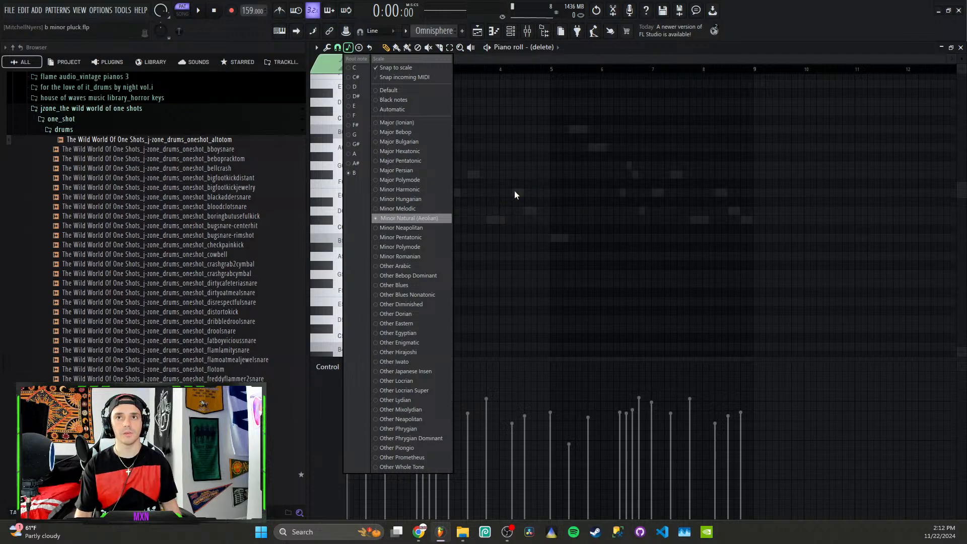
{"action": "left_click", "coordinate": [546, 254]}
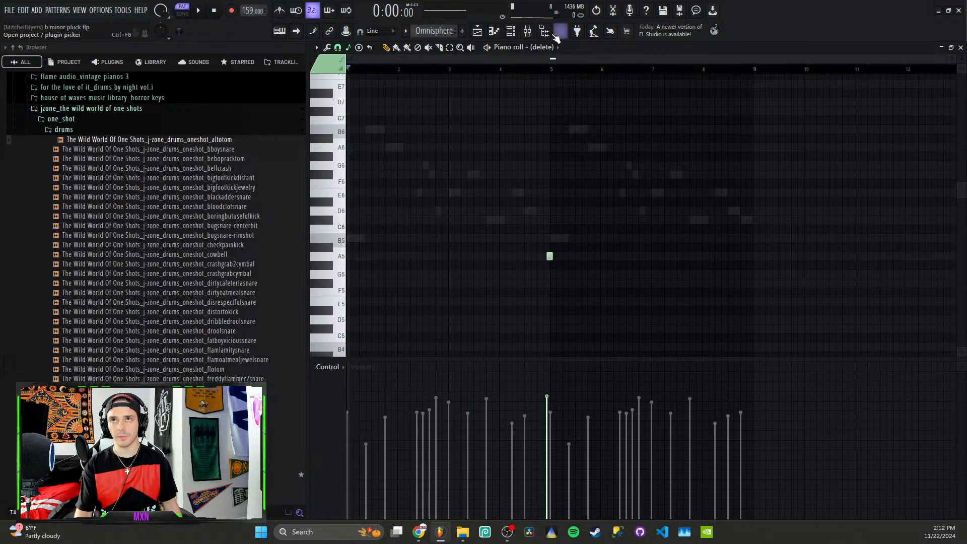
Step: Load Auto-Tune 8.1 into the first effect slot of mixer track Insert 12
{"action": "left_click", "coordinate": [528, 31]}
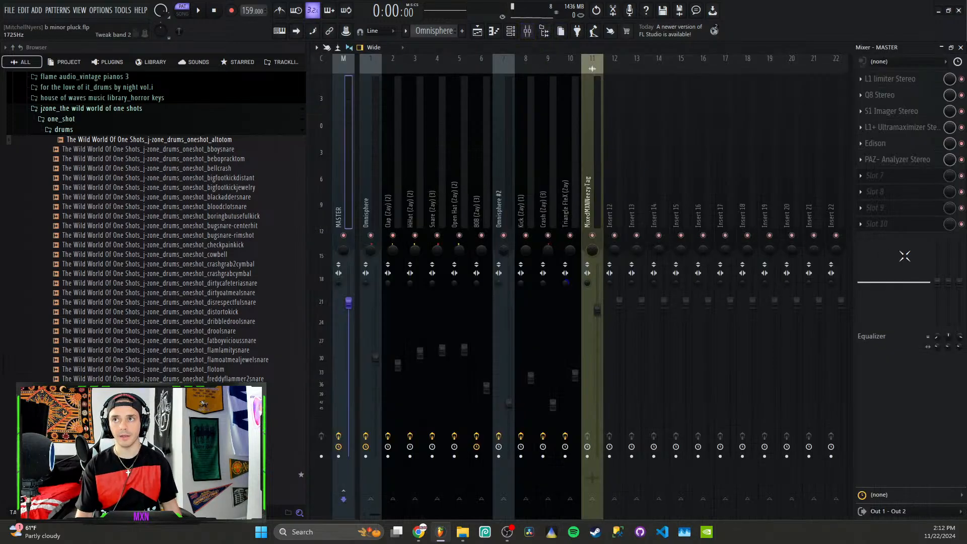
{"action": "left_click", "coordinate": [617, 201]}
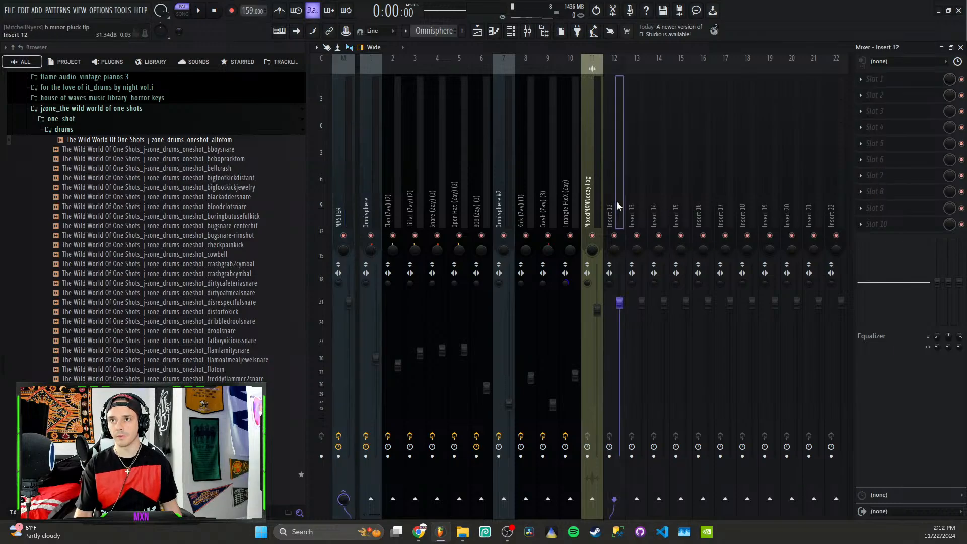
{"action": "left_click", "coordinate": [883, 80]}
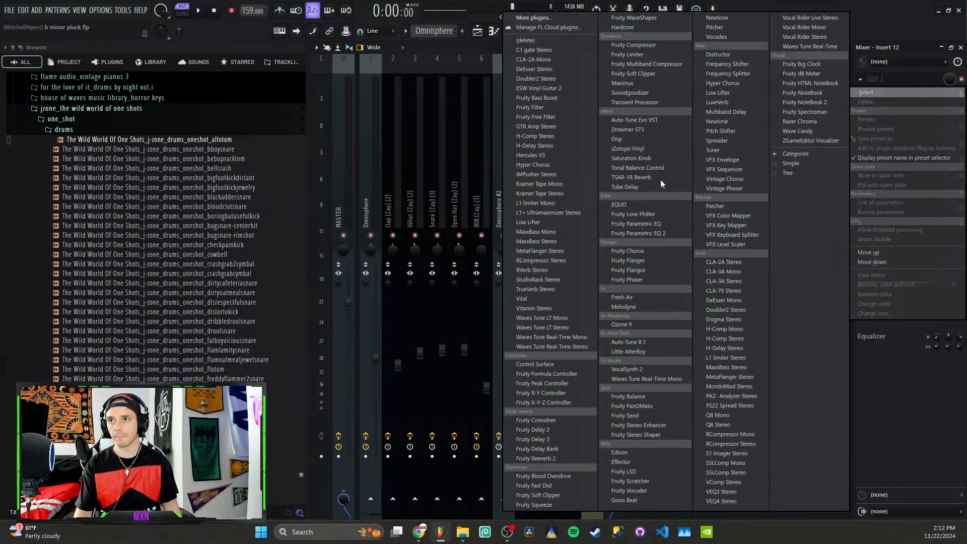
{"action": "left_click", "coordinate": [651, 342]}
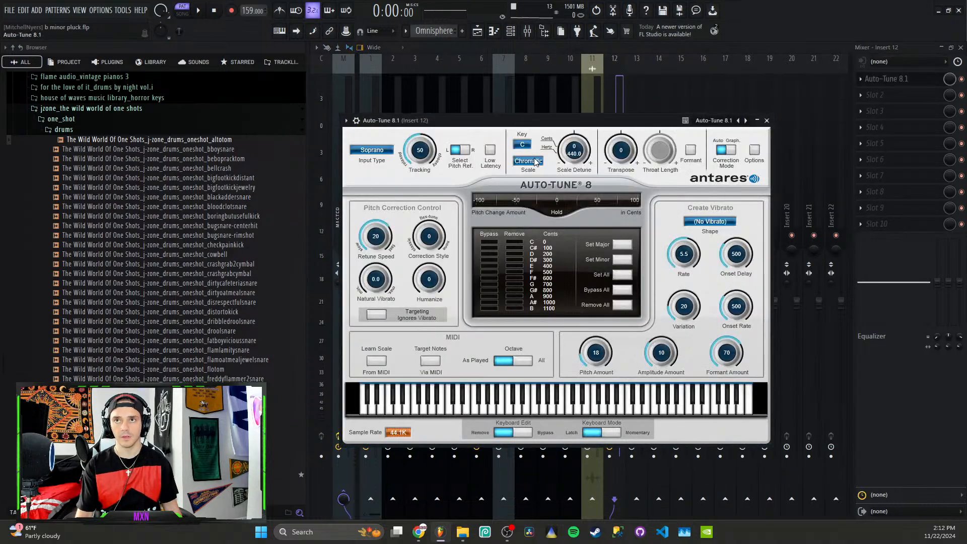
Step: Set Auto-Tune's key to B and its scale to Minor
{"action": "left_click", "coordinate": [522, 147]}
{"action": "left_click", "coordinate": [535, 268]}
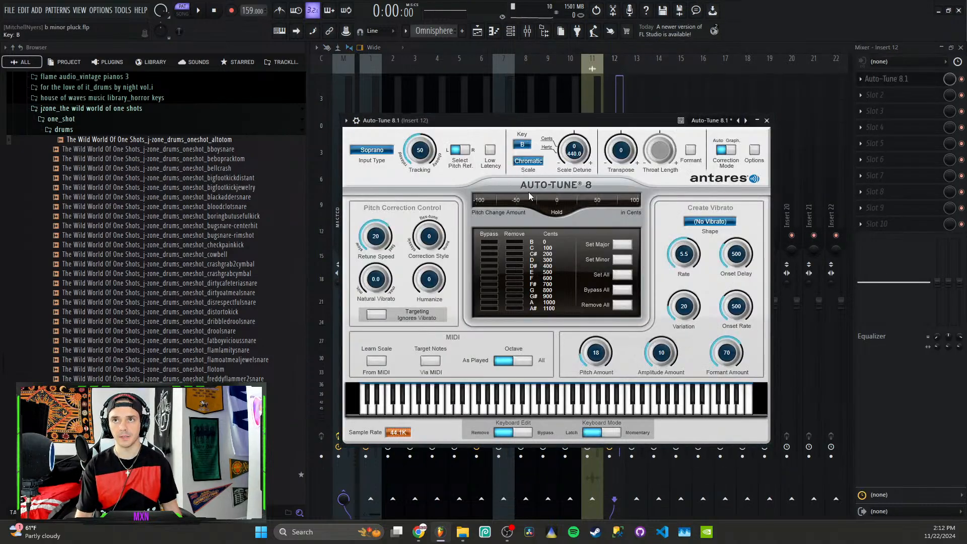
{"action": "left_click", "coordinate": [534, 162]}
{"action": "left_click", "coordinate": [543, 175]}
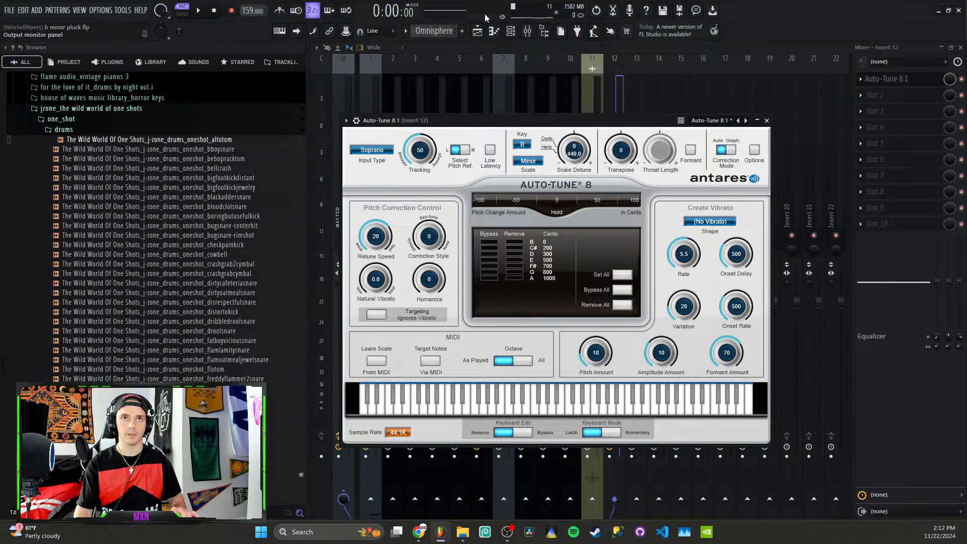
Step: Select the Omnisphere channel and delete Auto-Tune 8.1 from mixer track Insert 12
{"action": "left_click", "coordinate": [510, 31]}
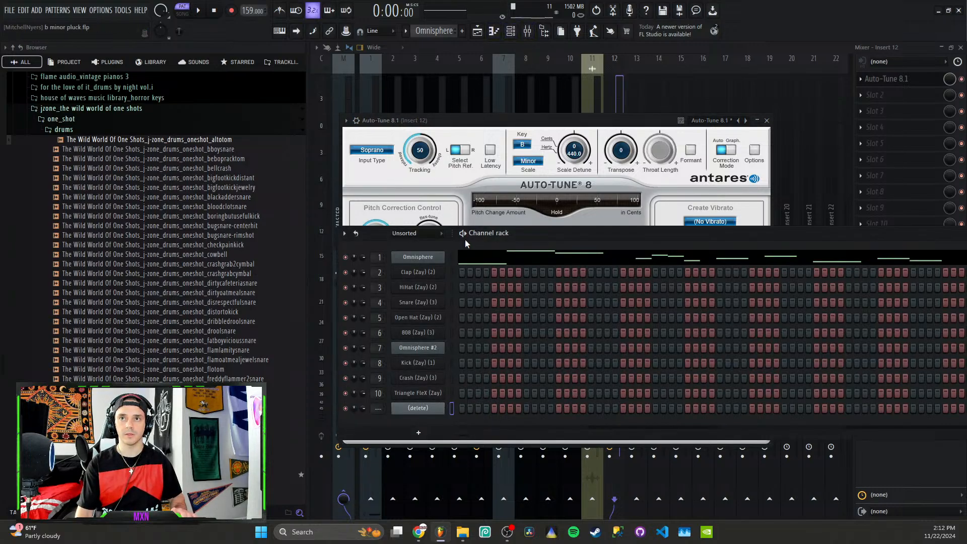
{"action": "left_click", "coordinate": [453, 258]}
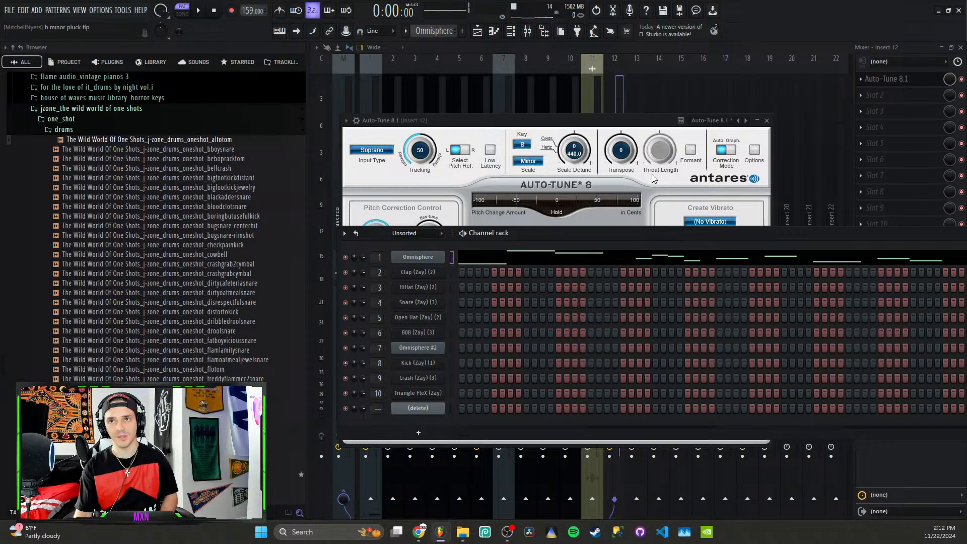
{"action": "left_click", "coordinate": [876, 80]}
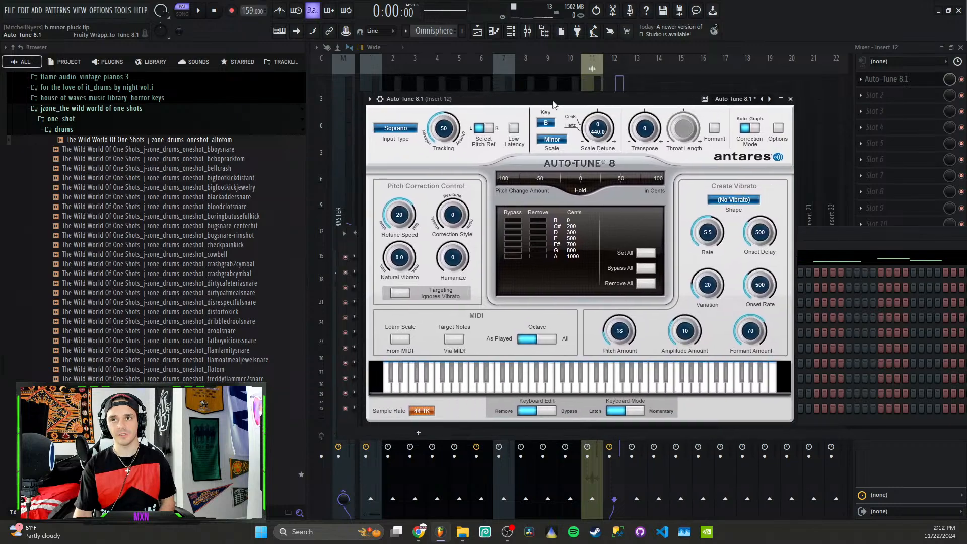
{"action": "left_click", "coordinate": [861, 79]}
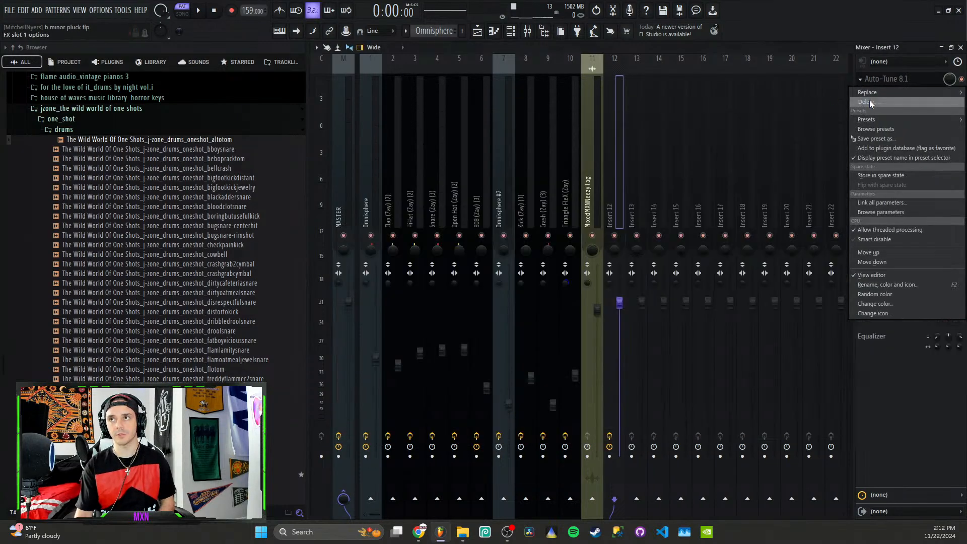
{"action": "left_click", "coordinate": [870, 103]}
Step: Reopen the Omnisphere channel's piano roll and review its snap-to-scale root note and scale
{"action": "left_click", "coordinate": [373, 177]}
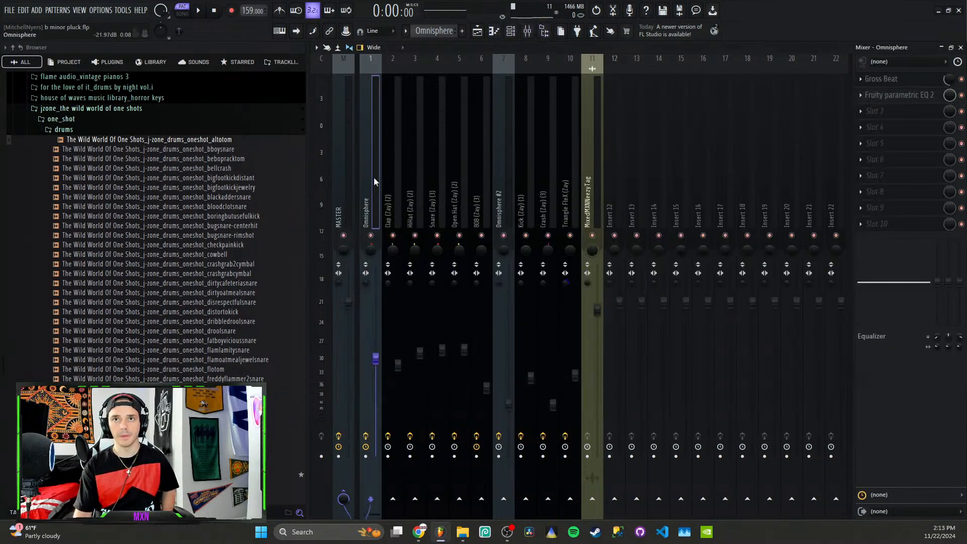
{"action": "left_click", "coordinate": [511, 31]}
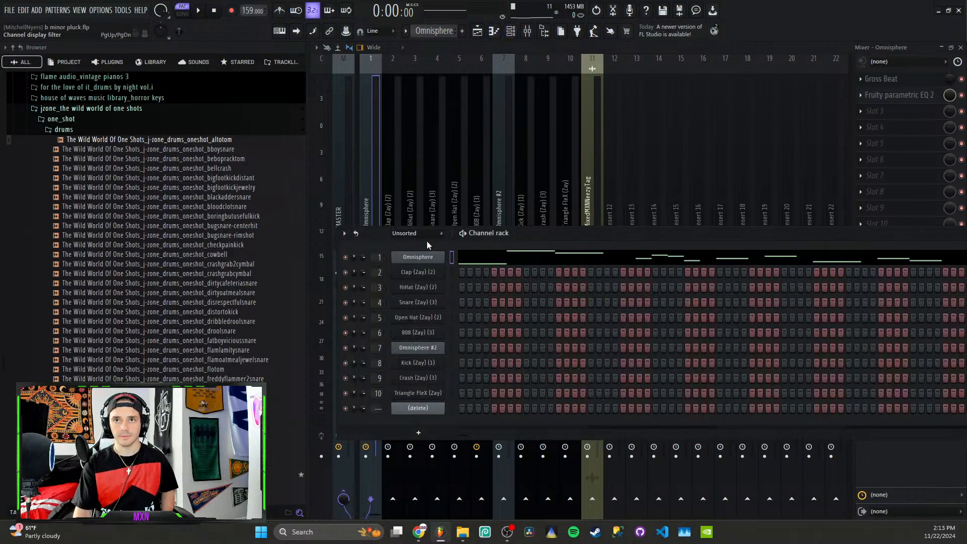
{"action": "right_click", "coordinate": [426, 256]}
{"action": "left_click", "coordinate": [465, 256]}
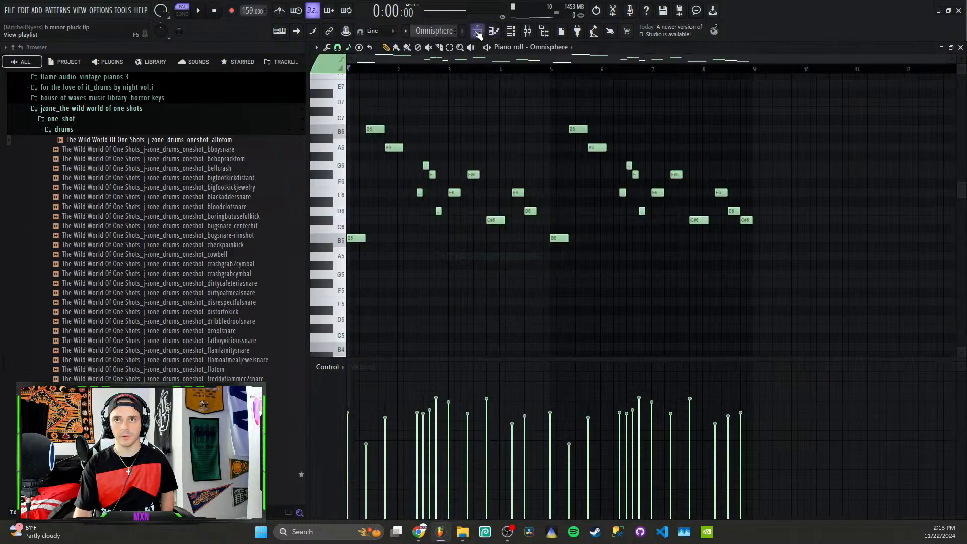
{"action": "left_click", "coordinate": [348, 47]}
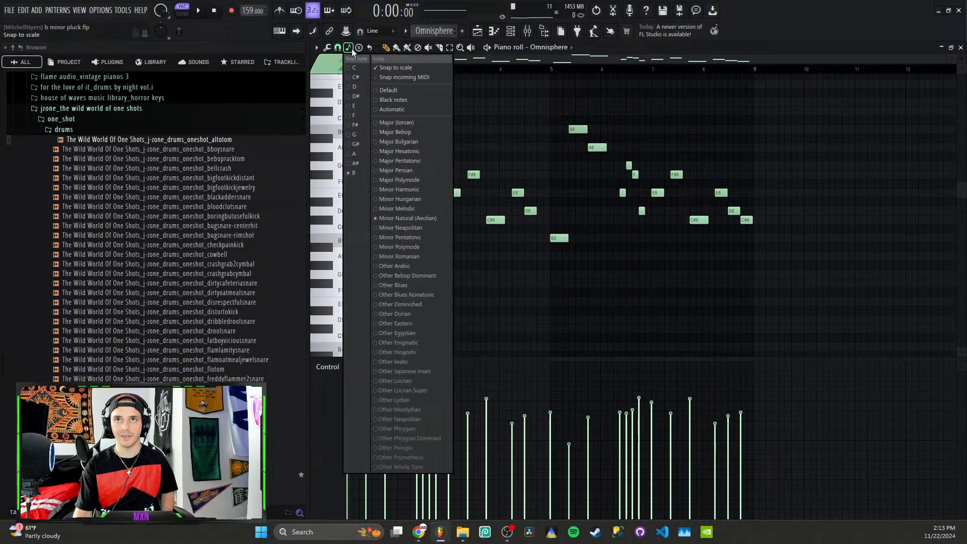
{"action": "left_click", "coordinate": [544, 32]}
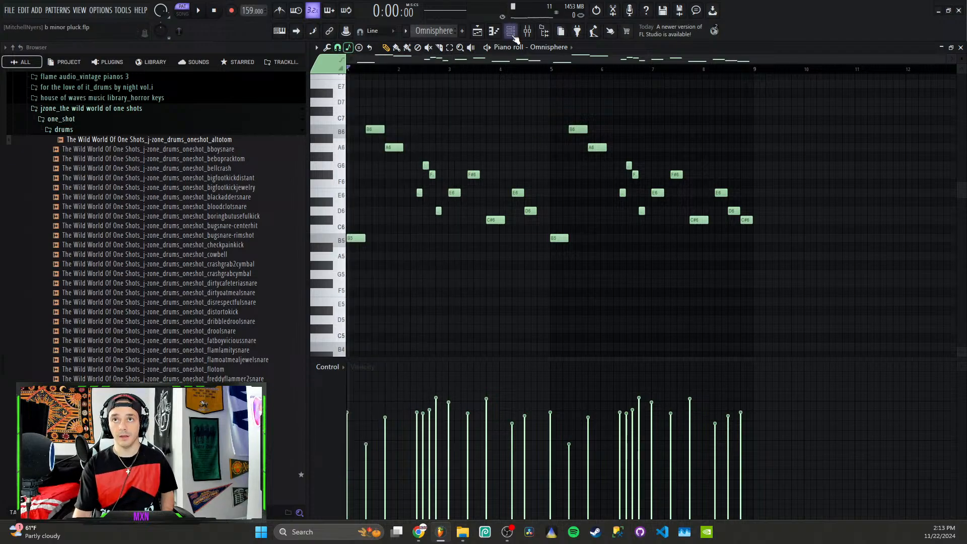
Step: Open the piano roll of the channel named (delete) and switch to a new empty pattern
{"action": "right_click", "coordinate": [437, 407]}
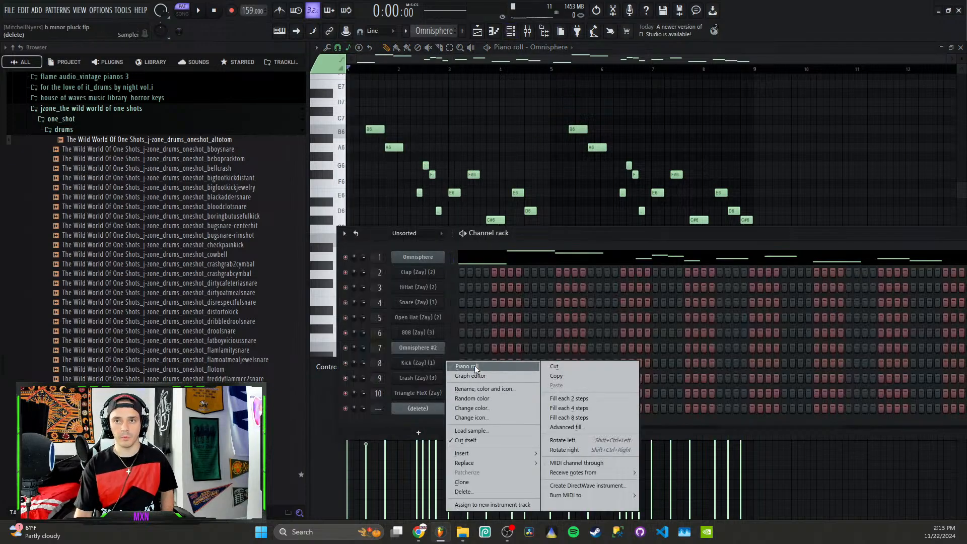
{"action": "left_click", "coordinate": [475, 366]}
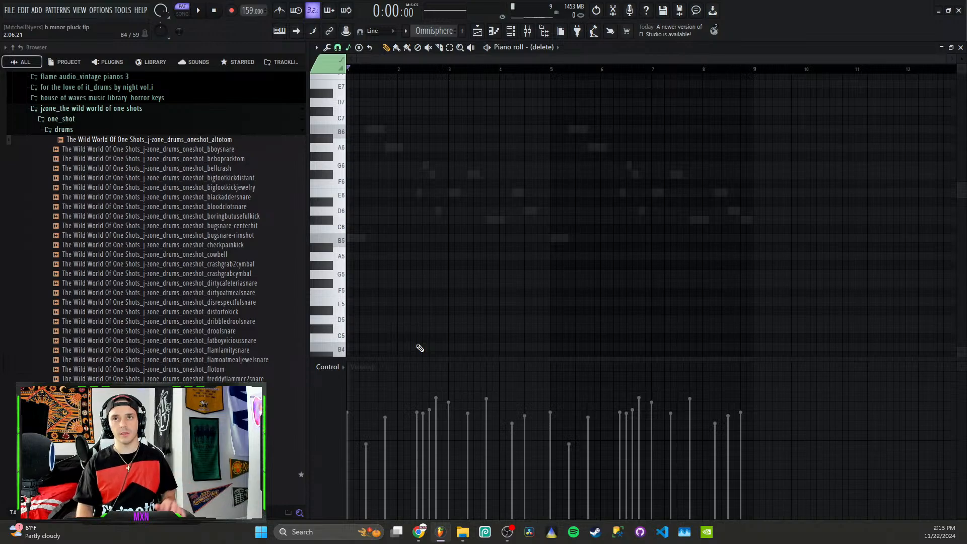
{"action": "key", "text": "F4"}
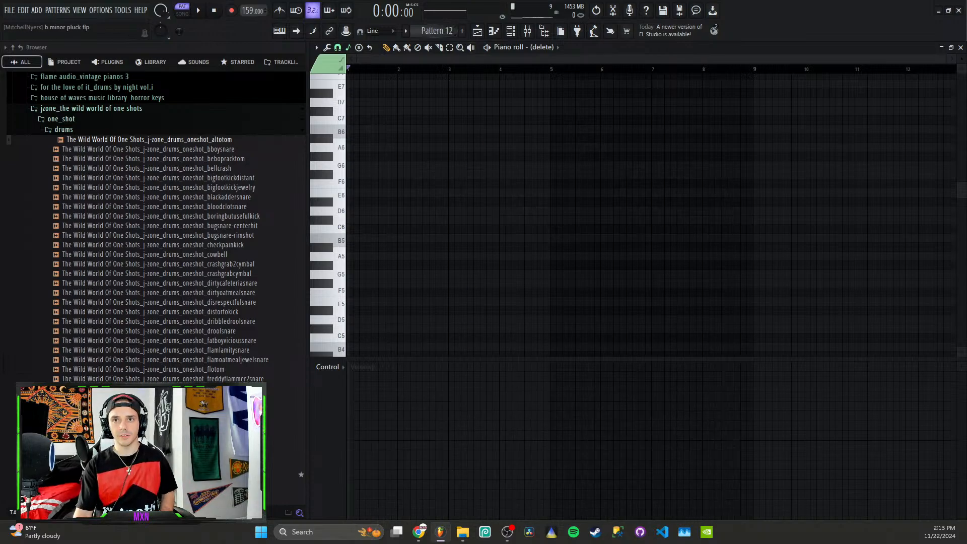
Step: Stamp a Minor Natural (Aeolian) scale rooted on B5 at the start of bar 1 and extend its notes through bar 8
{"action": "left_click", "coordinate": [316, 47]}
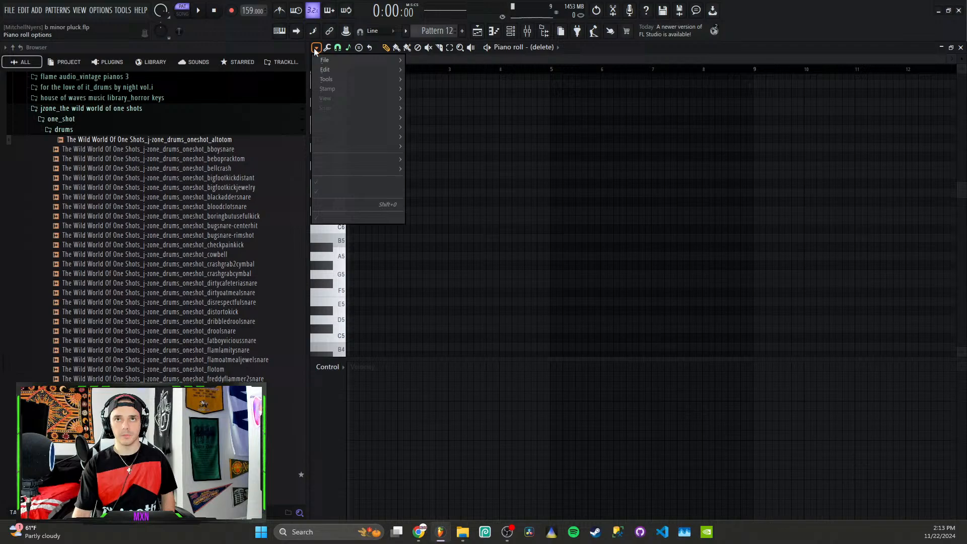
{"action": "left_click", "coordinate": [359, 49]}
{"action": "left_click", "coordinate": [626, 180]}
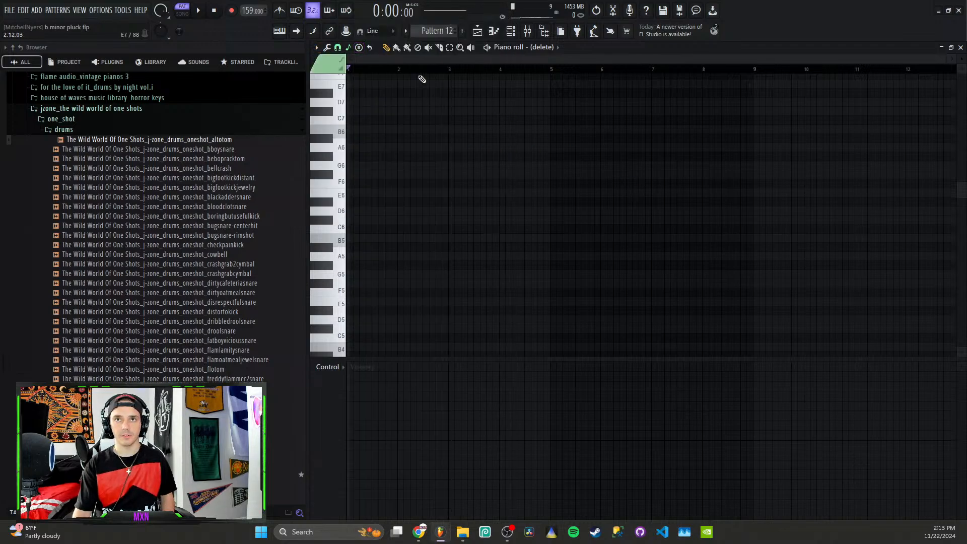
{"action": "left_click", "coordinate": [359, 47]}
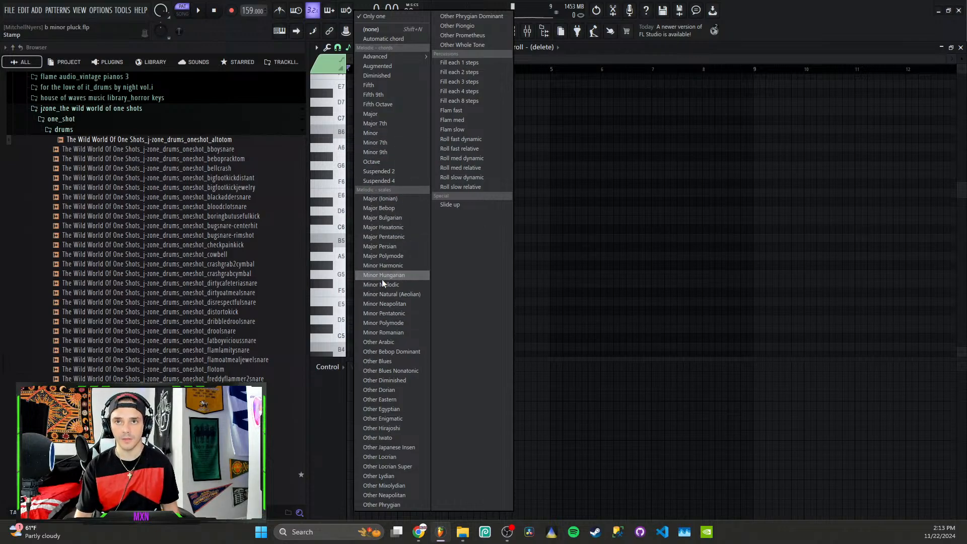
{"action": "left_click", "coordinate": [411, 295]}
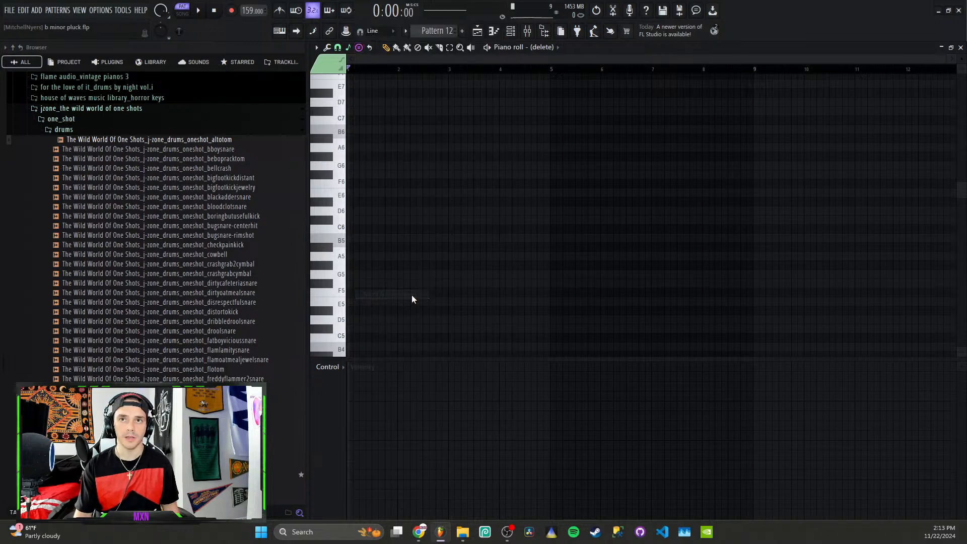
{"action": "left_click", "coordinate": [350, 240]}
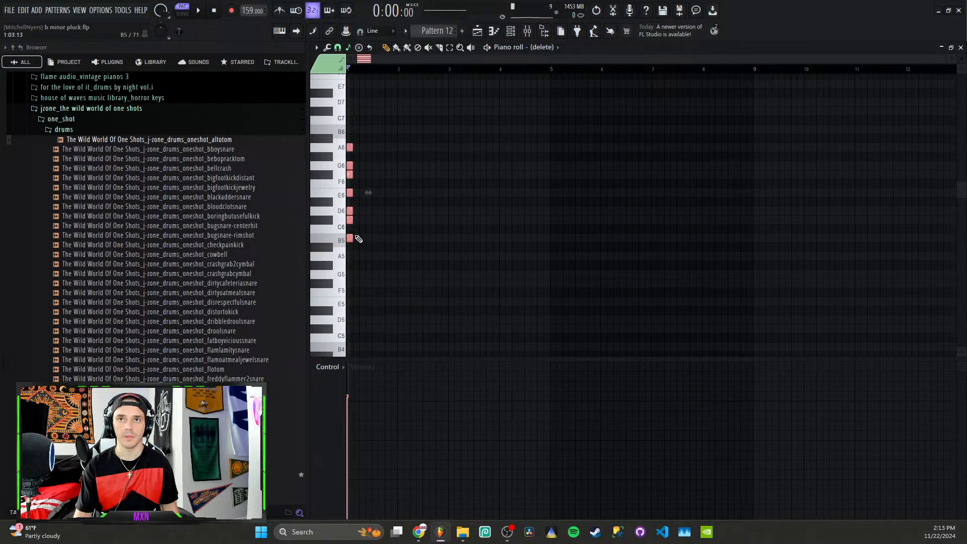
{"action": "left_click_drag", "start_coordinate": [353, 239], "coordinate": [753, 215]}
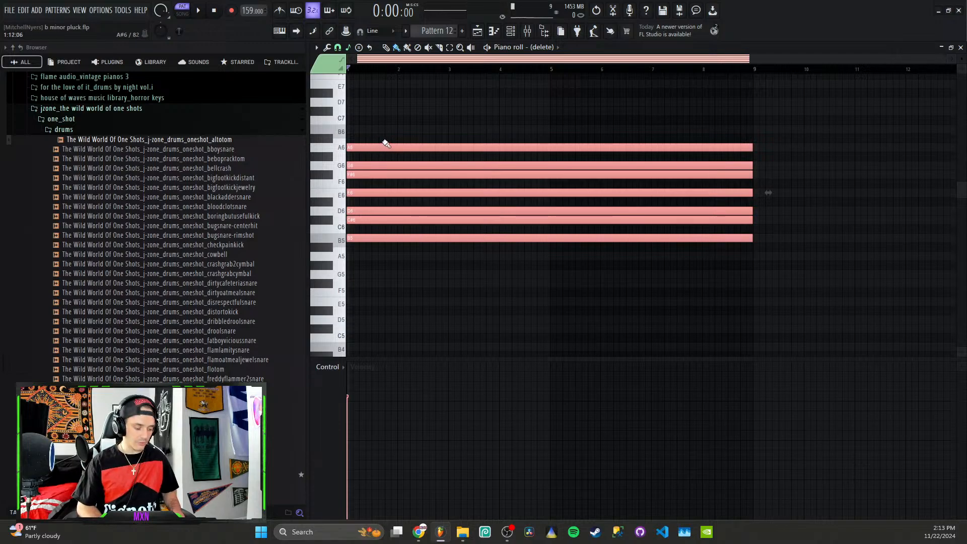
Step: Copy the eight-bar B minor scale notes into the octaves above and below, starting on B6 and B4
{"action": "key", "text": "ctrl+Up"}
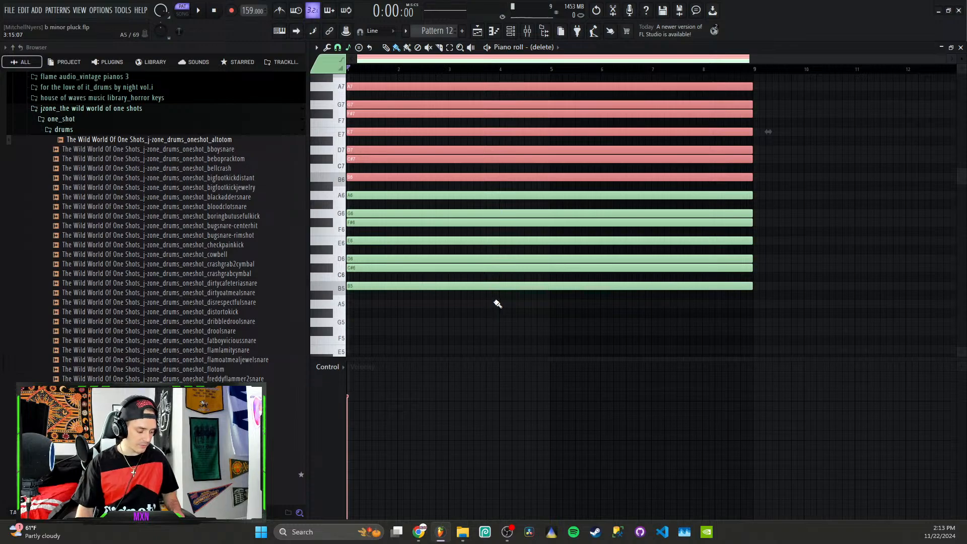
{"action": "key", "text": "ctrl+Down"}
{"action": "key", "text": "shift+Left"}
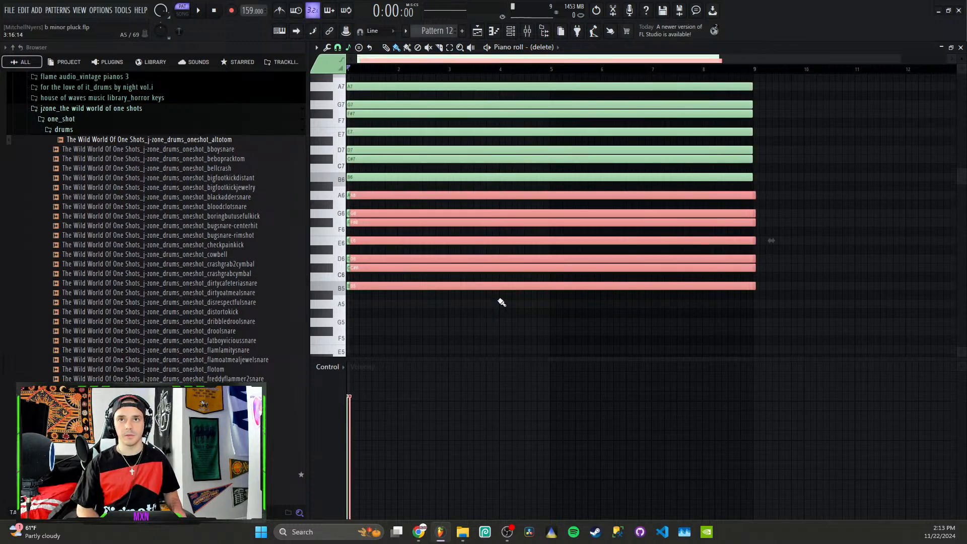
{"action": "key", "text": "ctrl+Down"}
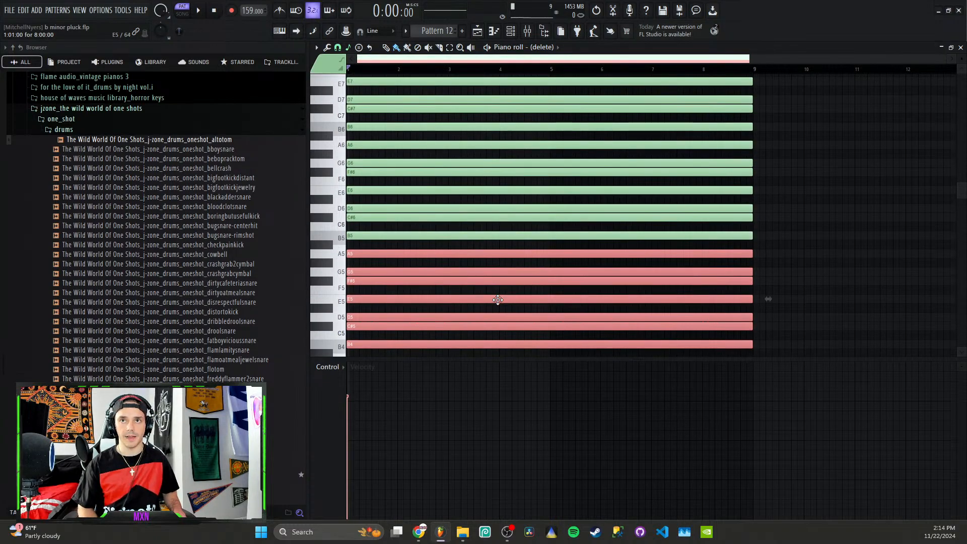
Step: Open the Omnisphere channel's piano roll in the same pattern, with the scale notes as ghost guides
{"action": "left_click", "coordinate": [513, 33]}
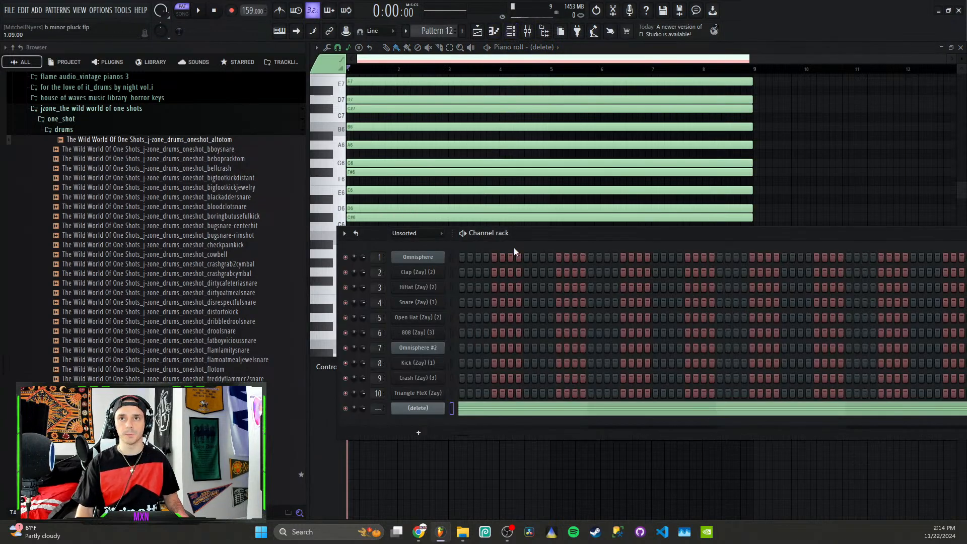
{"action": "right_click", "coordinate": [428, 259]}
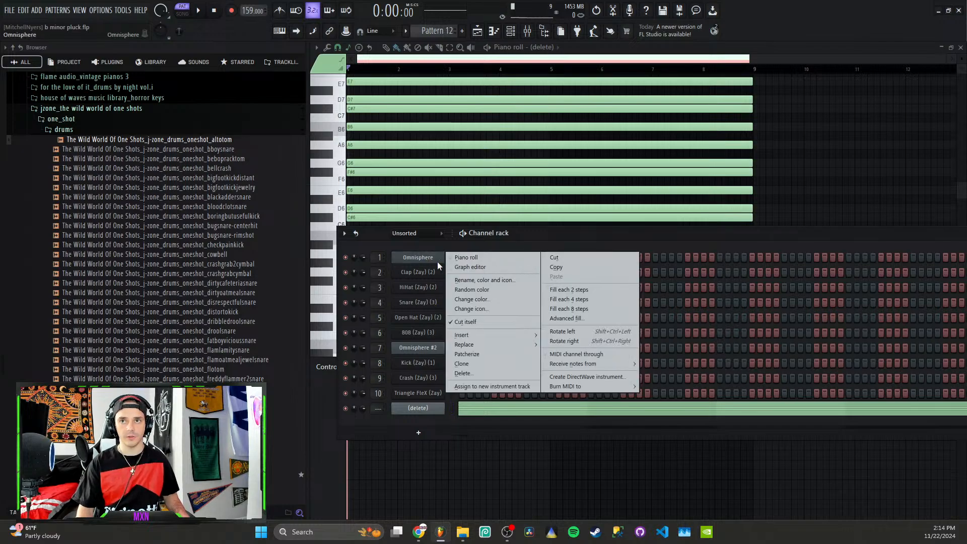
{"action": "left_click", "coordinate": [466, 256]}
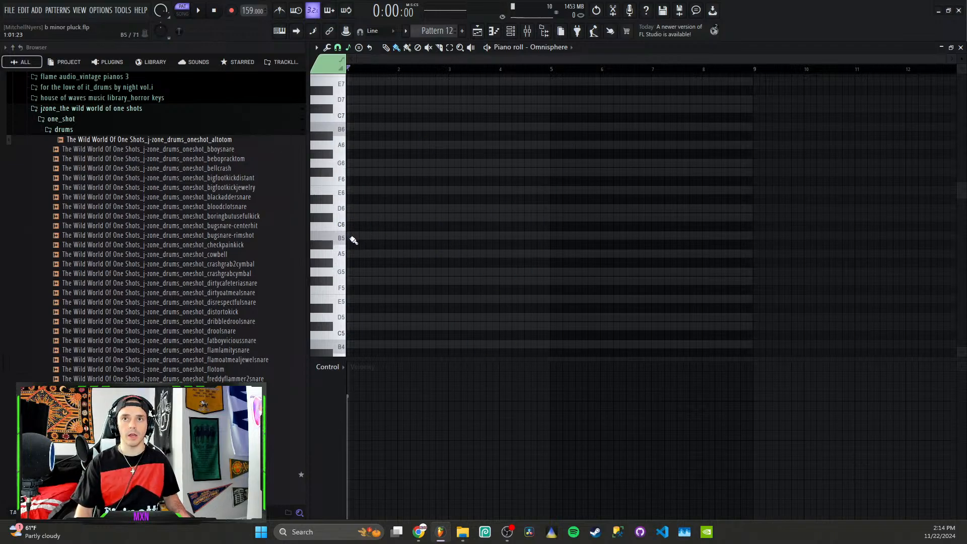
Step: Place a half-bar B5 note at the start of bar 1 followed by a half-bar B6 note, and audition them
{"action": "left_click", "coordinate": [354, 240]}
{"action": "right_click", "coordinate": [380, 236]}
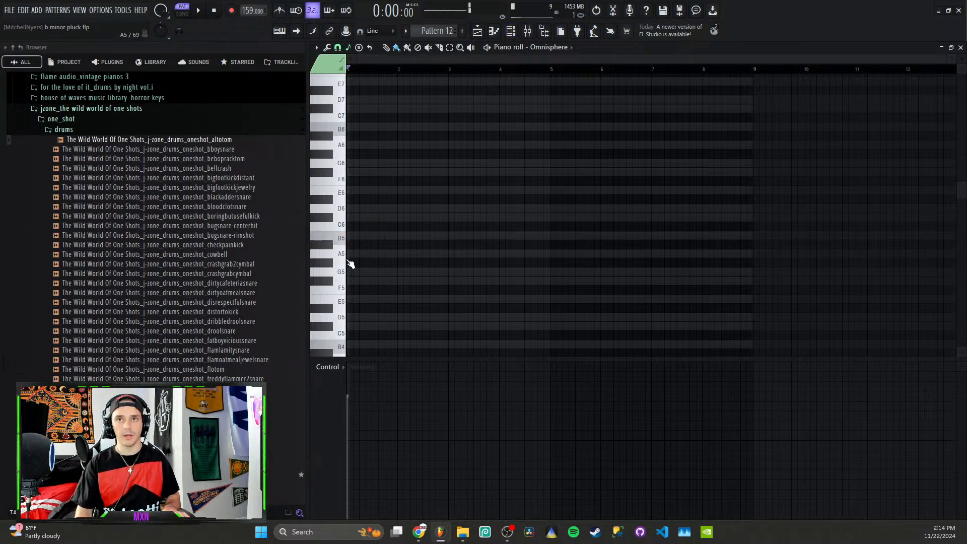
{"action": "left_click", "coordinate": [349, 236]}
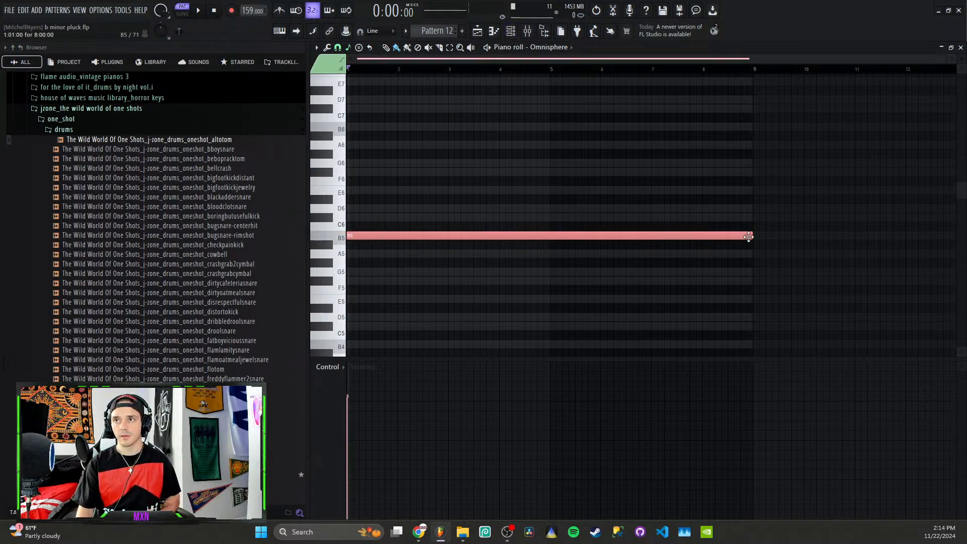
{"action": "left_click_drag", "start_coordinate": [752, 236], "coordinate": [361, 246]}
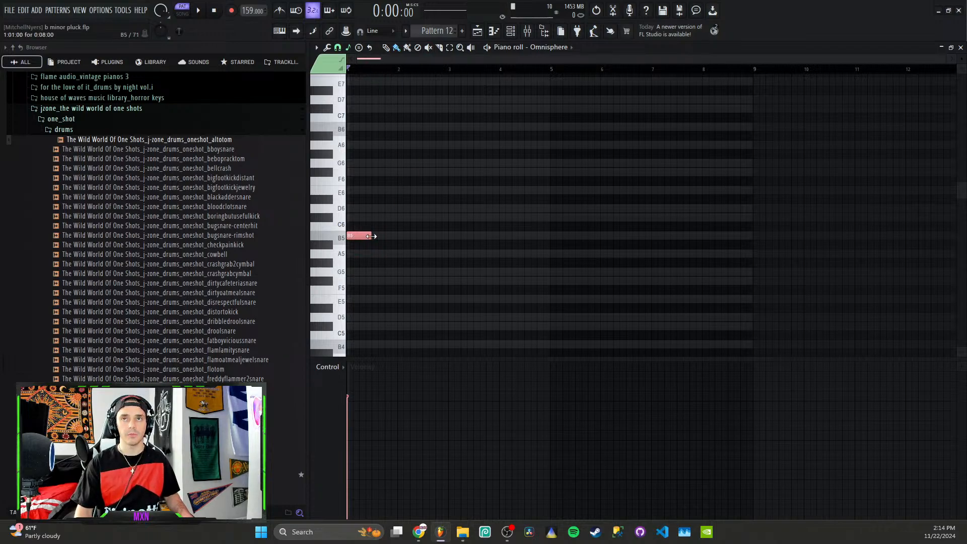
{"action": "left_click", "coordinate": [375, 130]}
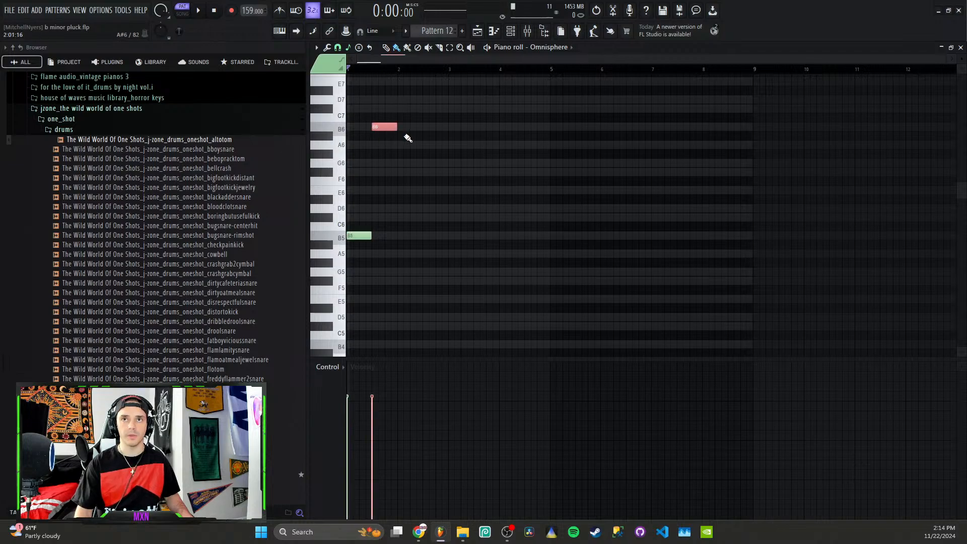
{"action": "key", "text": "space"}
{"action": "key", "text": "space"}
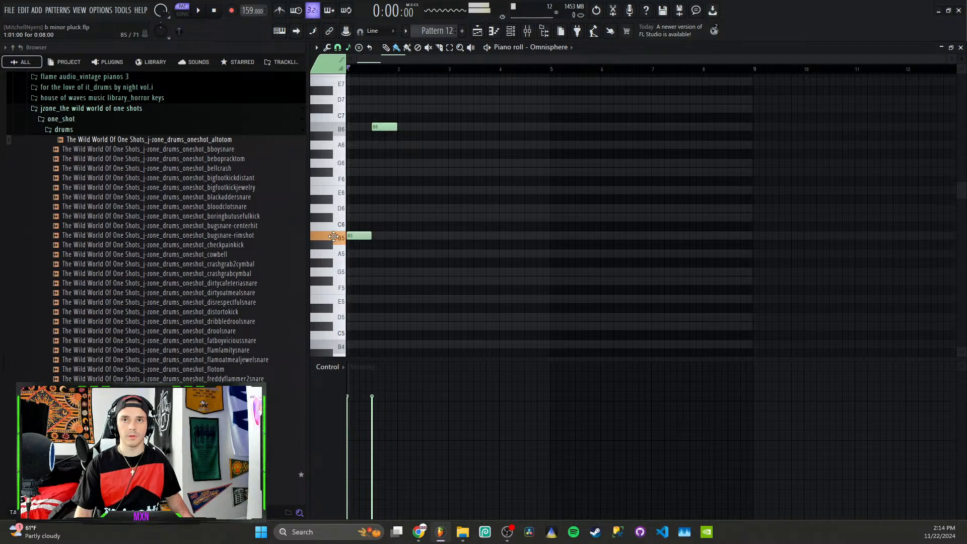
Step: Shorten the B5 and B6 notes to four steps each, move B6 closer to B5, and audition them
{"action": "left_click_drag", "start_coordinate": [371, 235], "coordinate": [339, 237]}
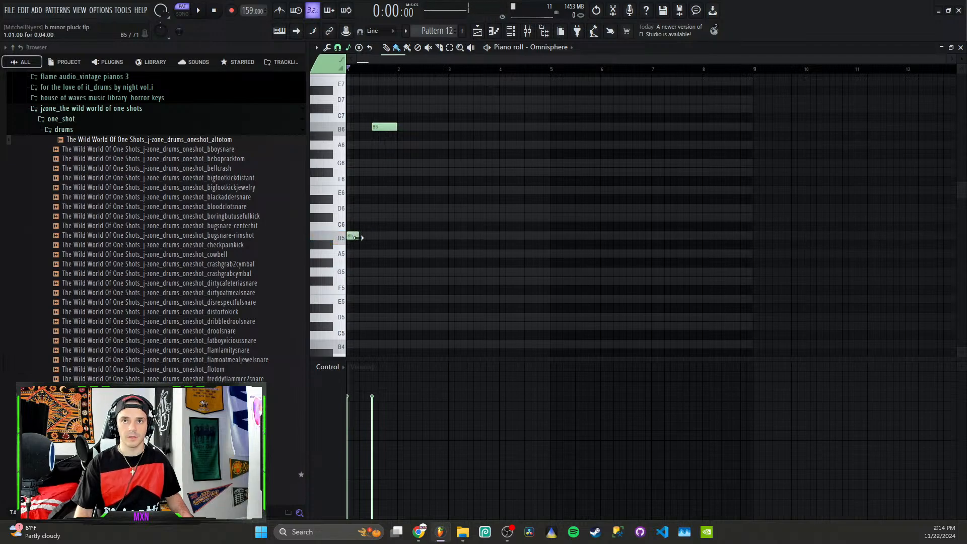
{"action": "left_click_drag", "start_coordinate": [387, 127], "coordinate": [368, 128]}
{"action": "key", "text": "space"}
{"action": "key", "text": "space"}
{"action": "key", "text": "space"}
{"action": "key", "text": "space"}
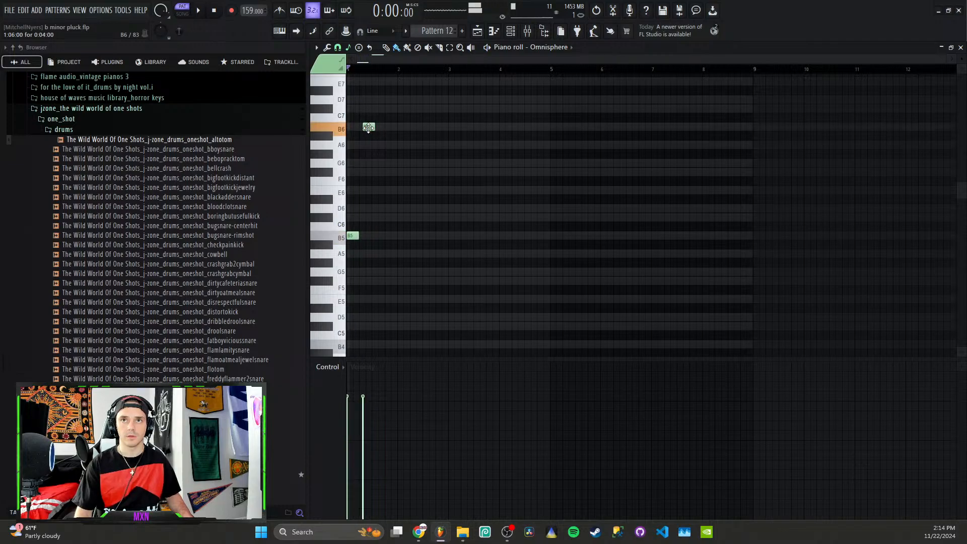
{"action": "key", "text": "space"}
{"action": "key", "text": "space"}
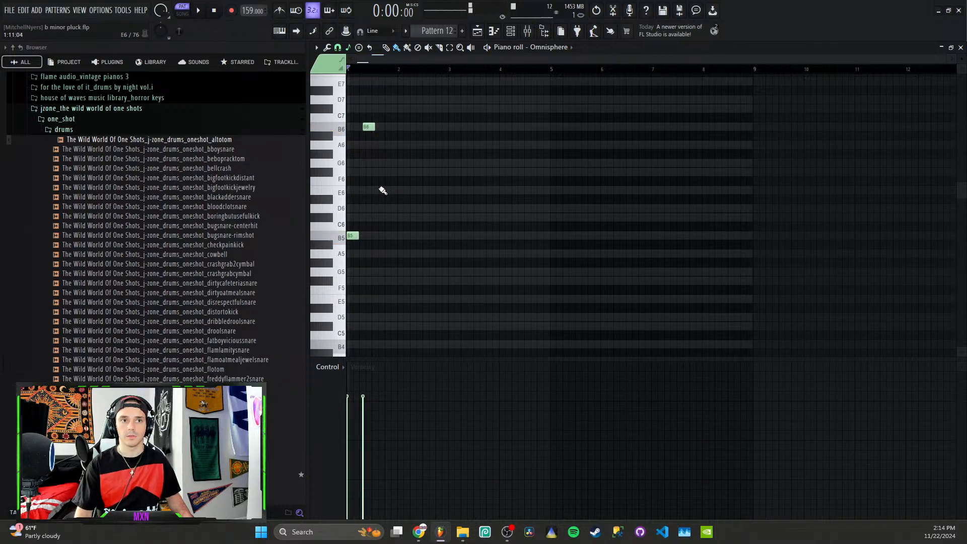
Step: Clear the B5 and B6 notes and place test notes on E6 in bar 2 and on F#6 and B6 around bar 4
{"action": "right_click", "coordinate": [368, 126]}
{"action": "right_click", "coordinate": [352, 236]}
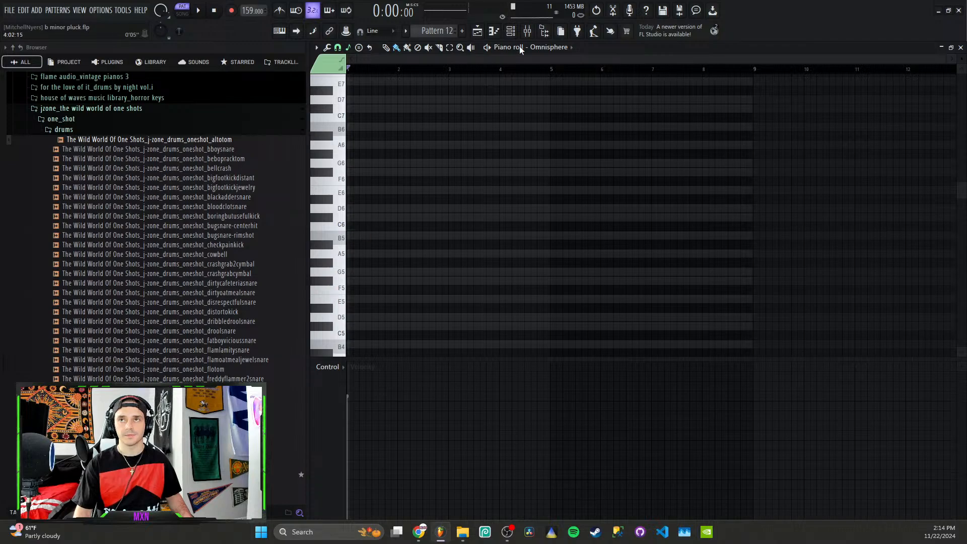
{"action": "left_click", "coordinate": [406, 190]}
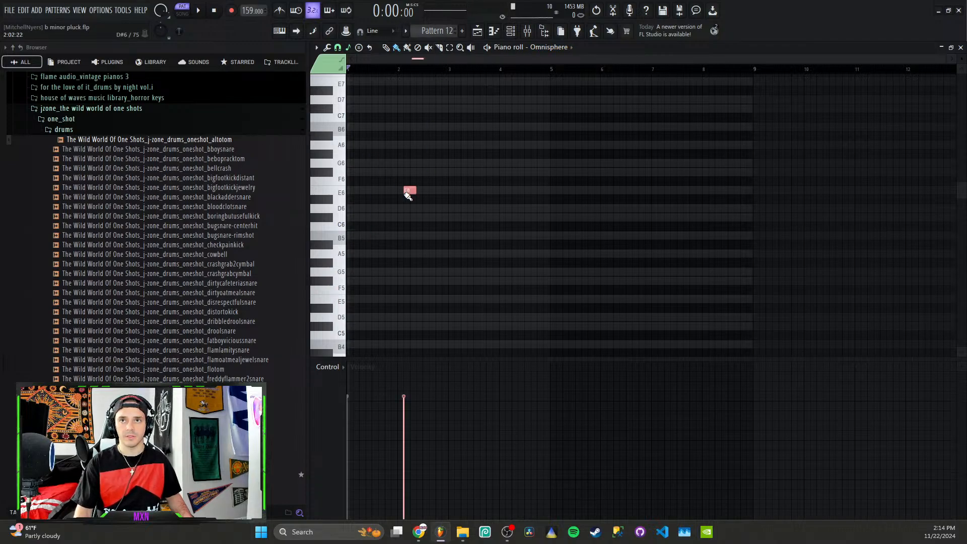
{"action": "left_click", "coordinate": [495, 173]}
{"action": "left_click", "coordinate": [508, 162]}
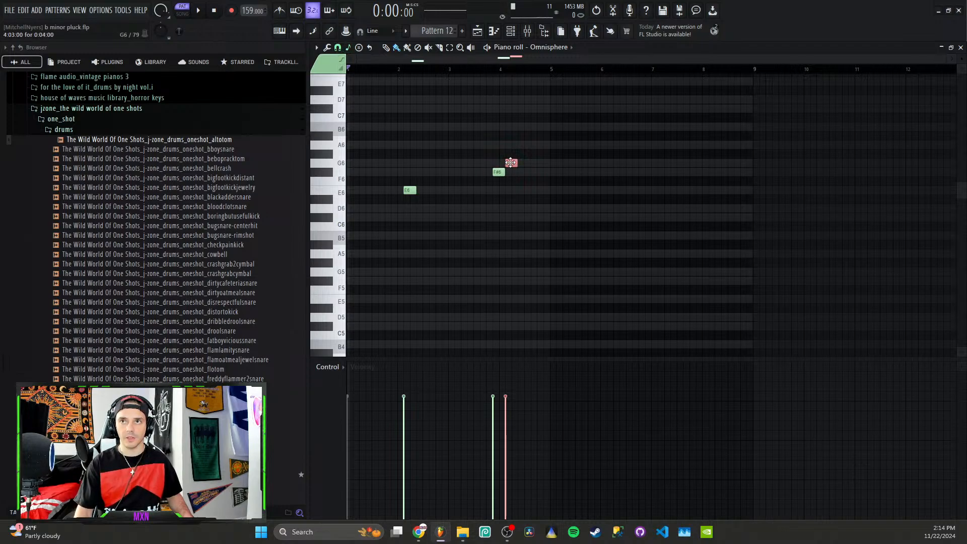
{"action": "left_click_drag", "start_coordinate": [511, 162], "coordinate": [533, 93]}
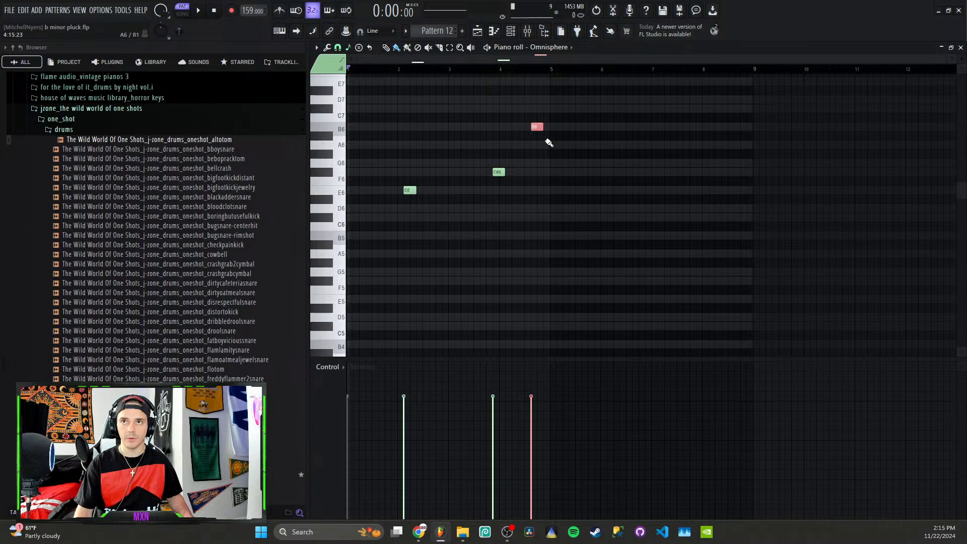
Step: Delete the E6, F#6 and B6 test notes from the Omnisphere piano roll
{"action": "right_click", "coordinate": [537, 127]}
{"action": "right_click", "coordinate": [499, 172]}
{"action": "right_click", "coordinate": [409, 190]}
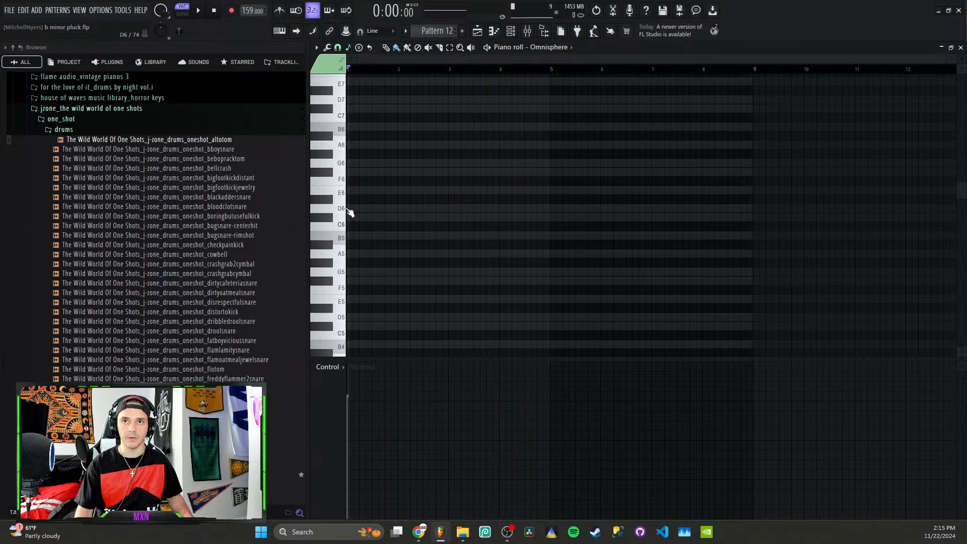
Step: Place consecutive four-step notes B5, D6, F#6 and D6 across bar 1 on the ghosted scale rows
{"action": "left_click", "coordinate": [351, 237]}
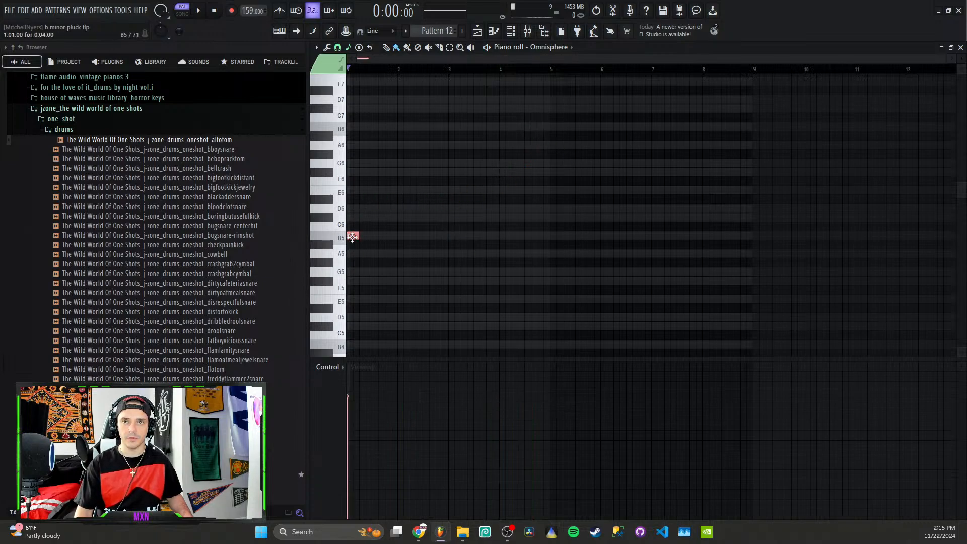
{"action": "left_click", "coordinate": [365, 210]}
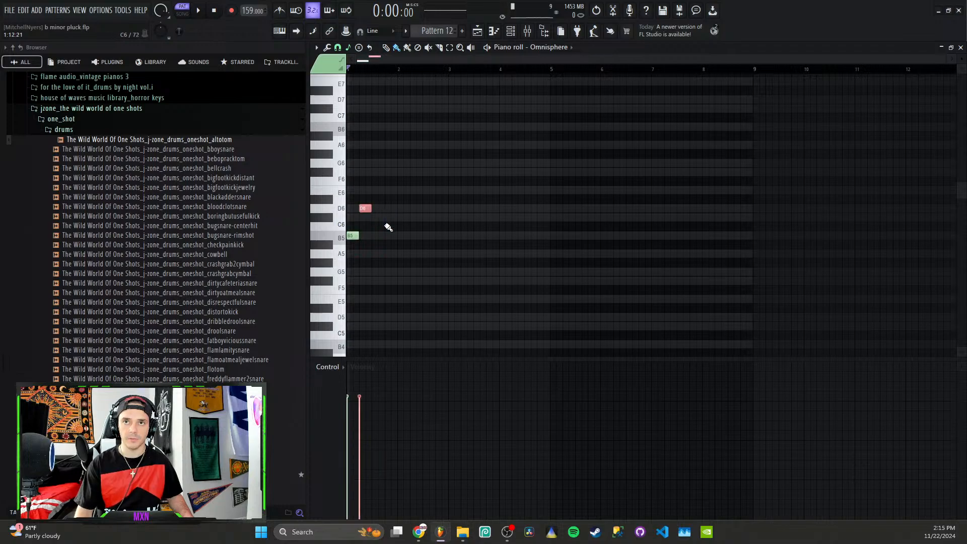
{"action": "left_click", "coordinate": [383, 173]}
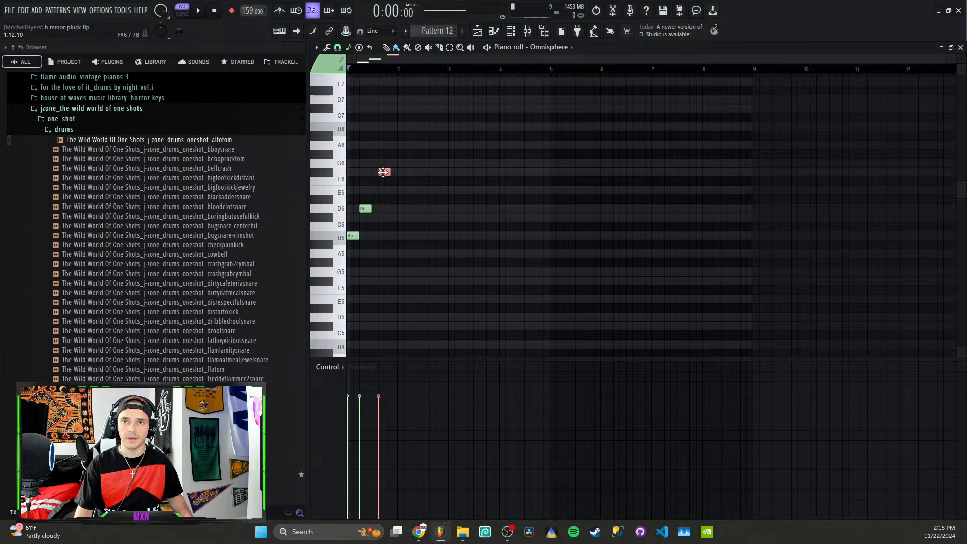
{"action": "left_click_drag", "start_coordinate": [383, 173], "coordinate": [377, 174]}
{"action": "left_click", "coordinate": [395, 209]}
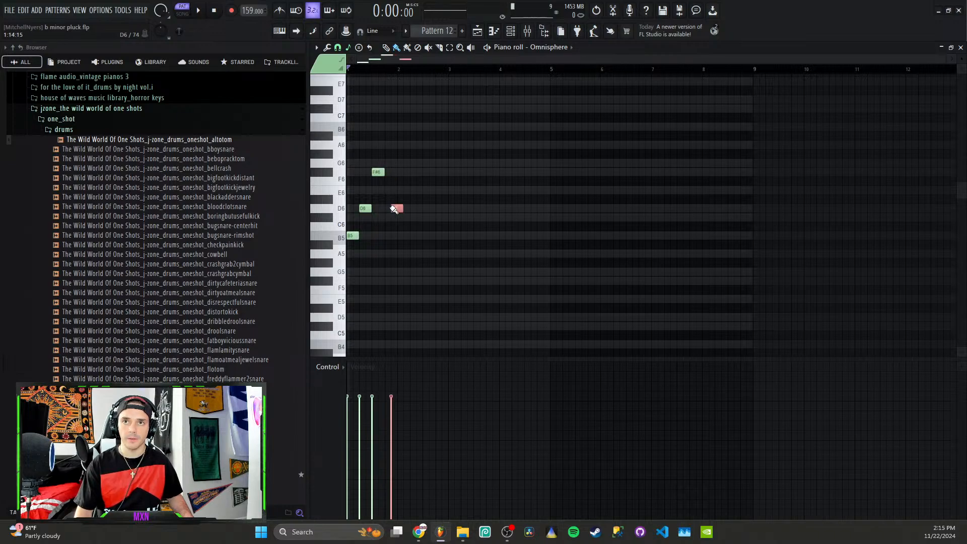
{"action": "left_click_drag", "start_coordinate": [393, 210], "coordinate": [387, 210]}
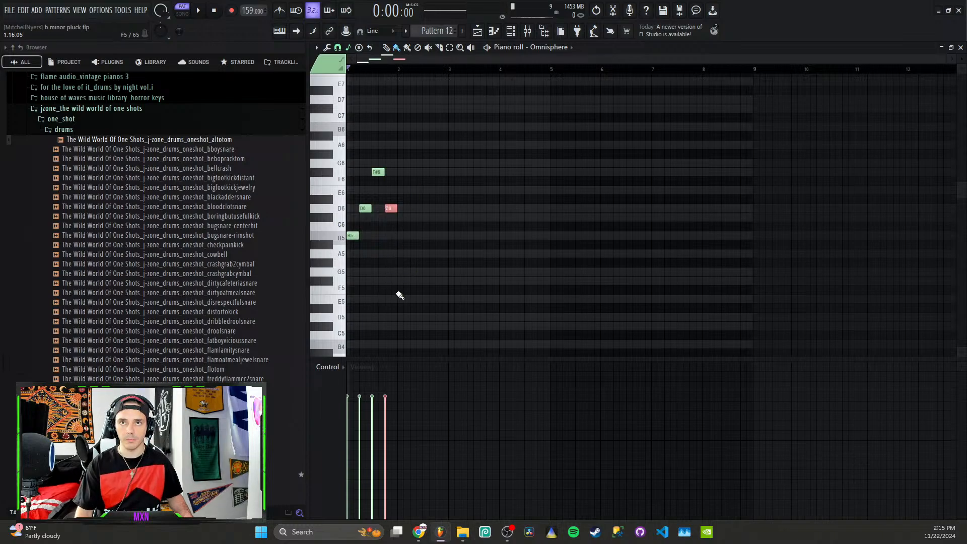
Step: Continue the melody in bar 2 with four-step notes G5, B5, D6 and B5, and audition it
{"action": "left_click", "coordinate": [401, 273]}
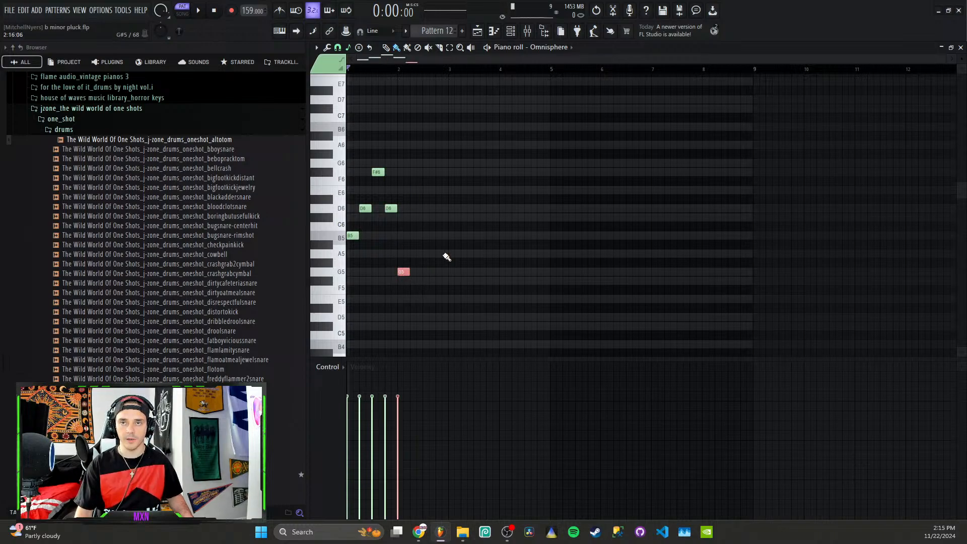
{"action": "left_click_drag", "start_coordinate": [416, 257], "coordinate": [445, 235]}
{"action": "key", "text": "space"}
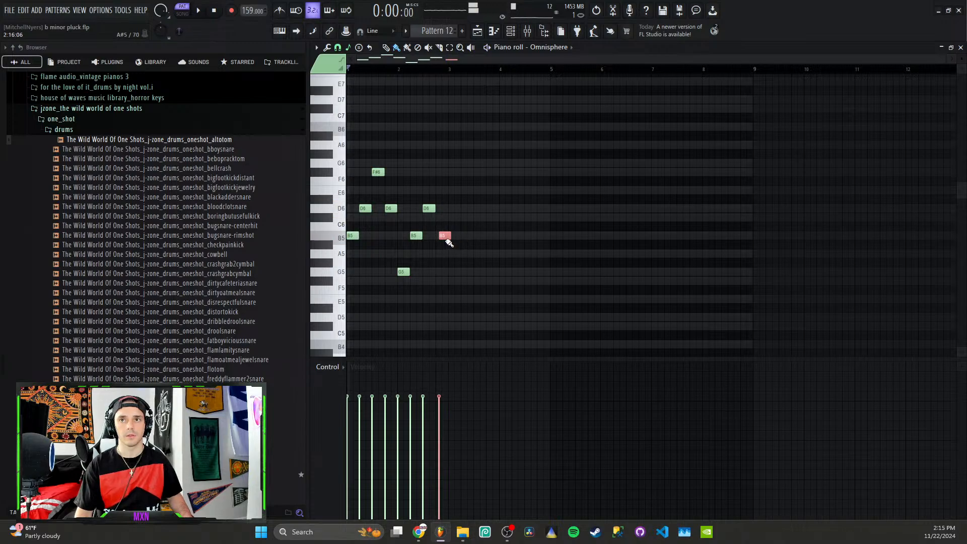
Step: Move bar 2's last B5 directly after the D6 and fill bar 3 with four-step notes A5, C#6, E6 and C#6
{"action": "left_click_drag", "start_coordinate": [445, 236], "coordinate": [441, 237]}
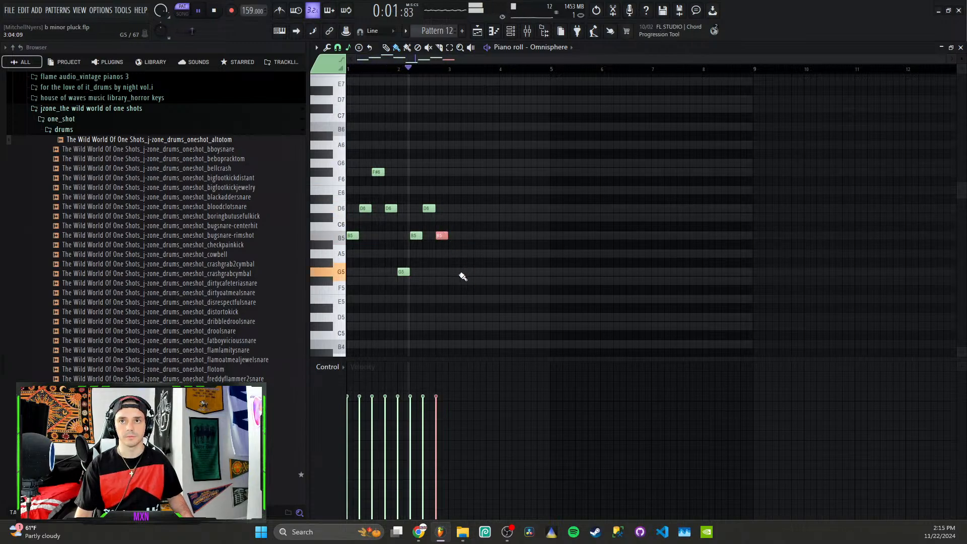
{"action": "left_click", "coordinate": [456, 253]}
{"action": "key", "text": "space"}
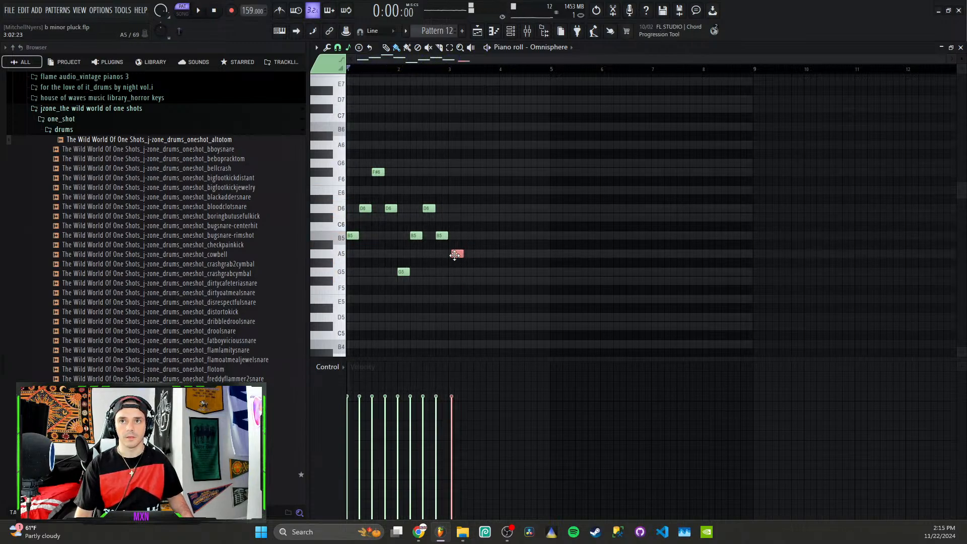
{"action": "left_click", "coordinate": [467, 235]}
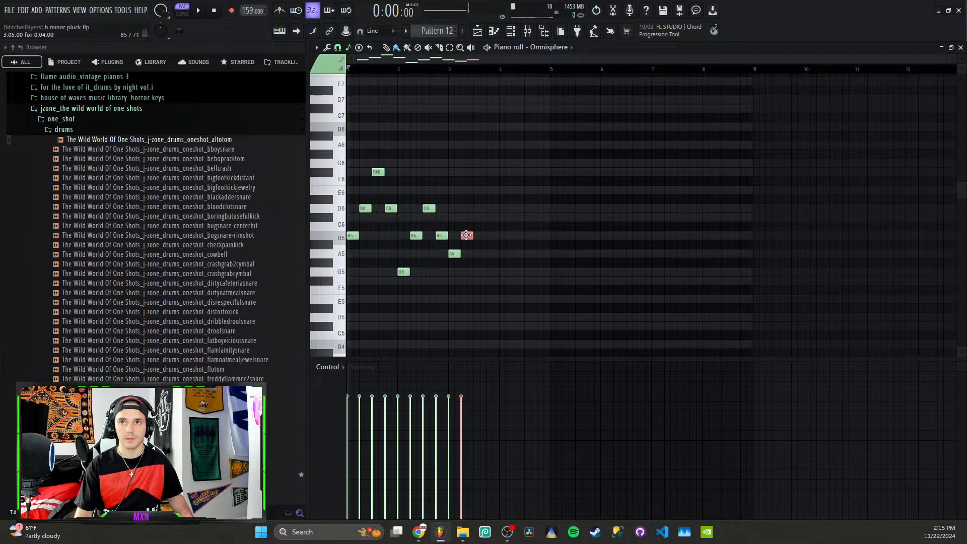
{"action": "left_click_drag", "start_coordinate": [468, 236], "coordinate": [478, 189]}
{"action": "left_click", "coordinate": [477, 209]}
{"action": "key", "text": "space"}
{"action": "left_click", "coordinate": [492, 218]}
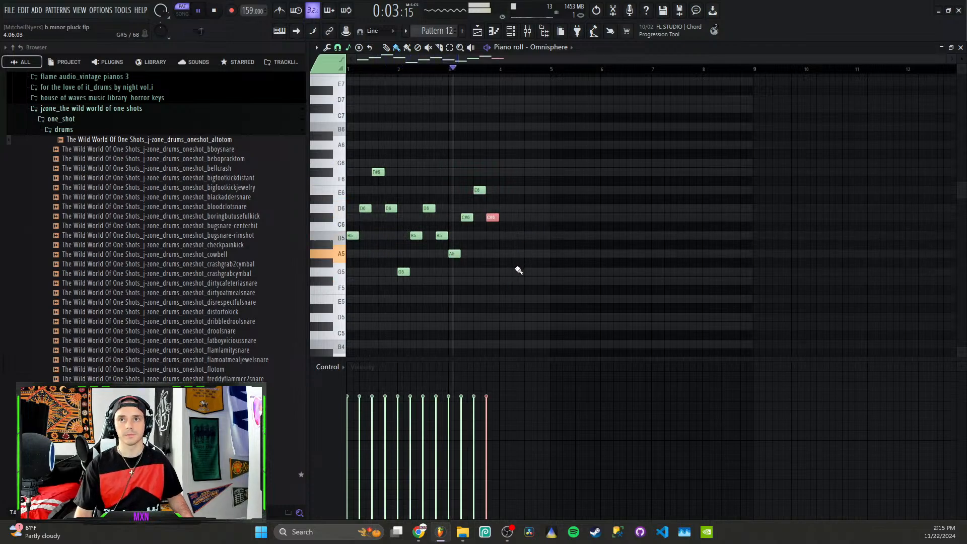
Step: Place B5, D6, F#6 and D6 in bar 4, with the last D6 starting at step 11, overlapping the F#6
{"action": "left_click", "coordinate": [506, 236]}
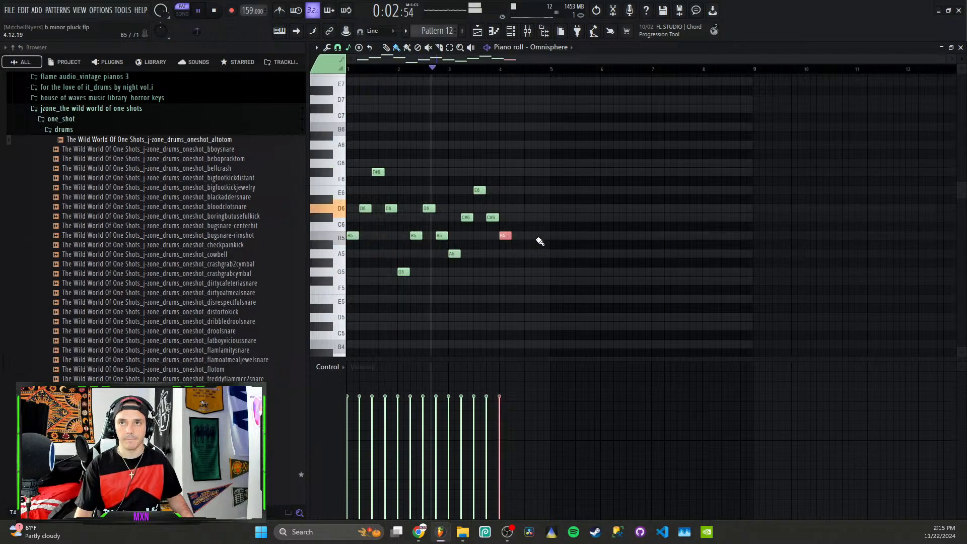
{"action": "left_click", "coordinate": [518, 217]}
{"action": "left_click_drag", "start_coordinate": [521, 217], "coordinate": [520, 208]}
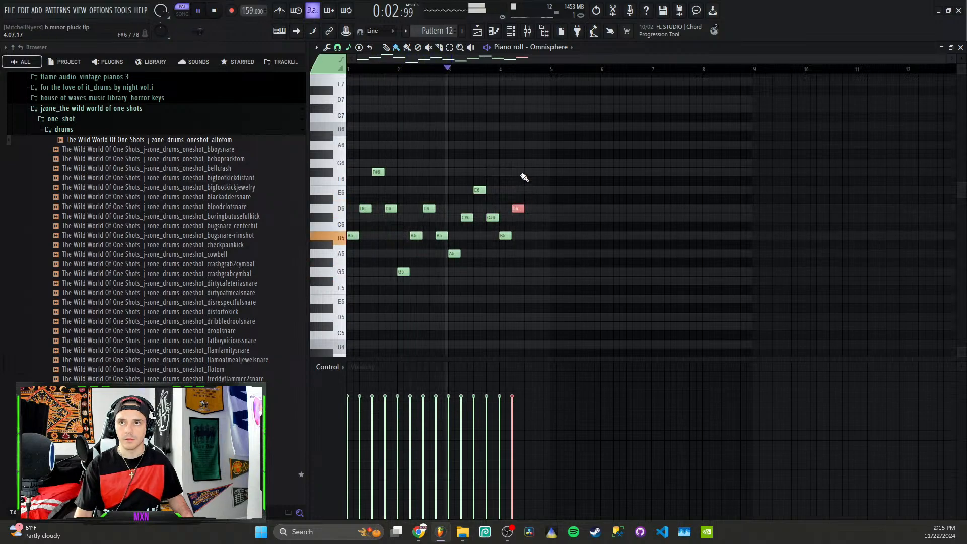
{"action": "left_click", "coordinate": [528, 172]}
{"action": "left_click", "coordinate": [545, 208]}
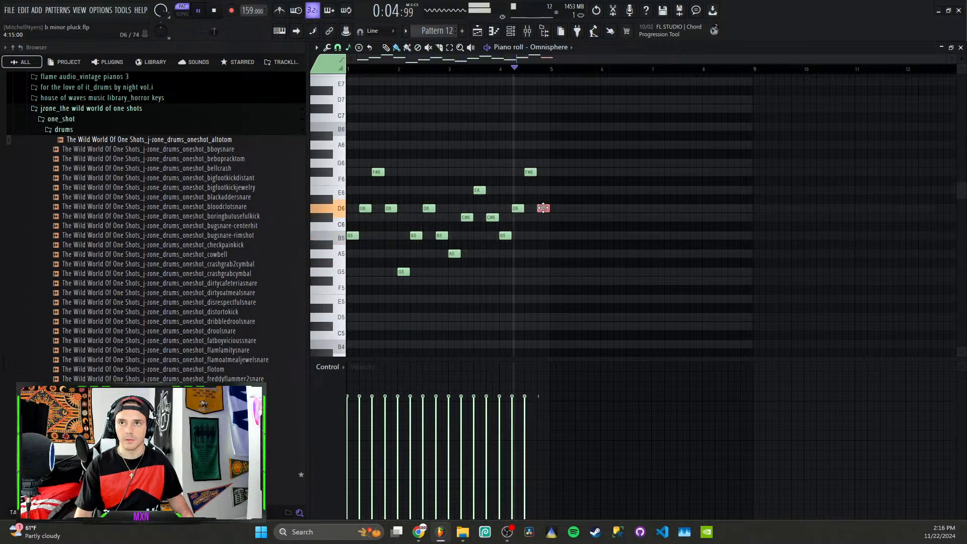
{"action": "left_click_drag", "start_coordinate": [544, 210], "coordinate": [534, 210]}
Step: End bar 4 with a four-step B5 note at step 13, audition the melody and duplicate it into bars 5 to 8
{"action": "key", "text": "space"}
{"action": "key", "text": "space"}
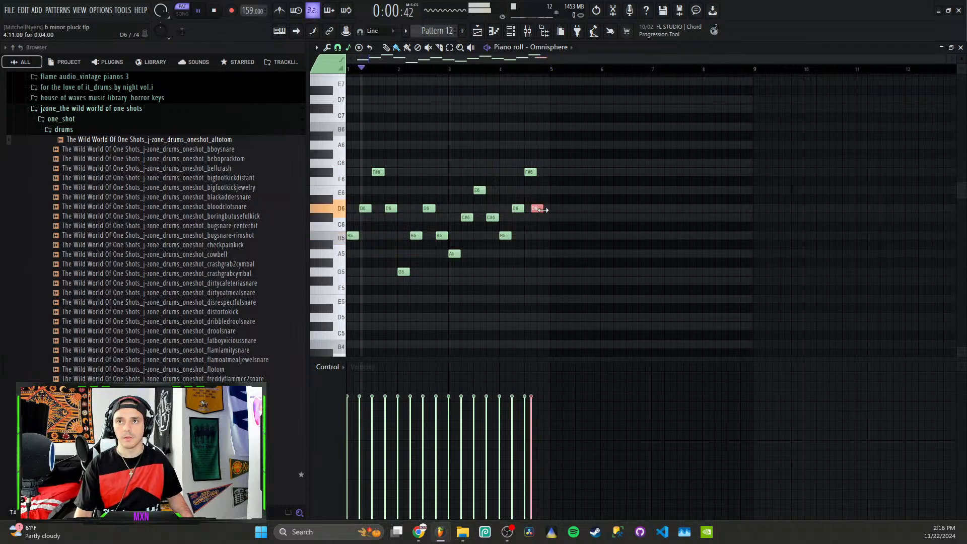
{"action": "left_click", "coordinate": [543, 217]}
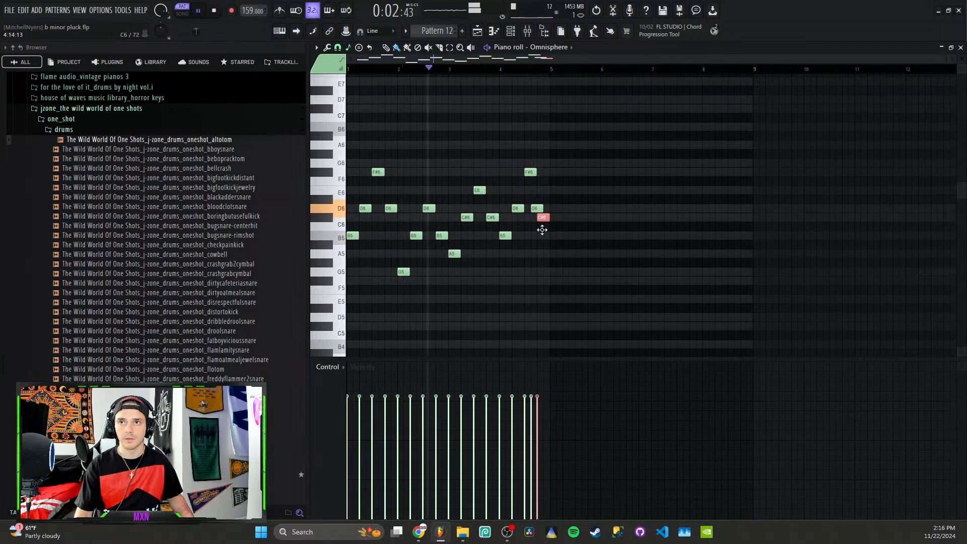
{"action": "left_click_drag", "start_coordinate": [543, 218], "coordinate": [543, 236]}
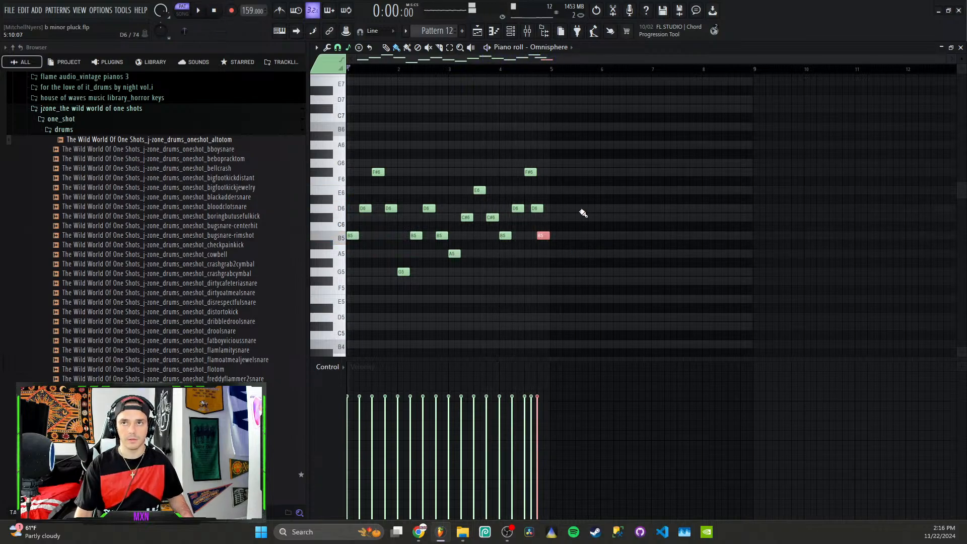
{"action": "key", "text": "space"}
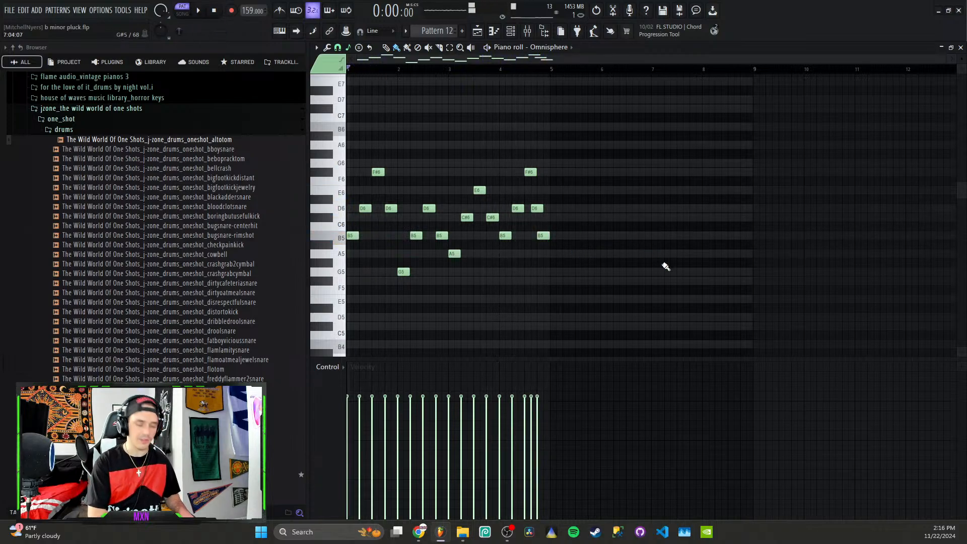
{"action": "key", "text": "ctrl+b"}
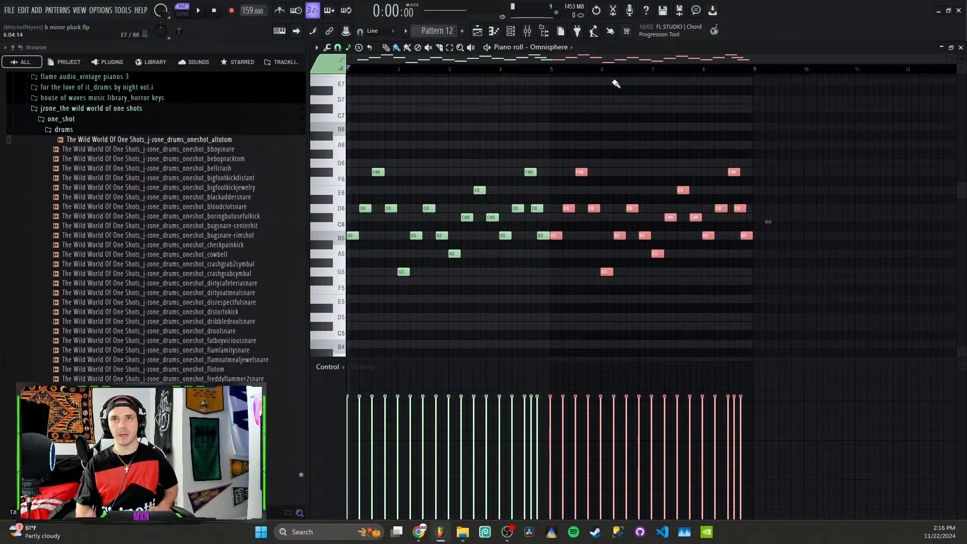
Step: Review the channel options for the (delete) scale channel and the Minor Natural (Aeolian) scale among the piano roll stamps
{"action": "key", "text": "F6"}
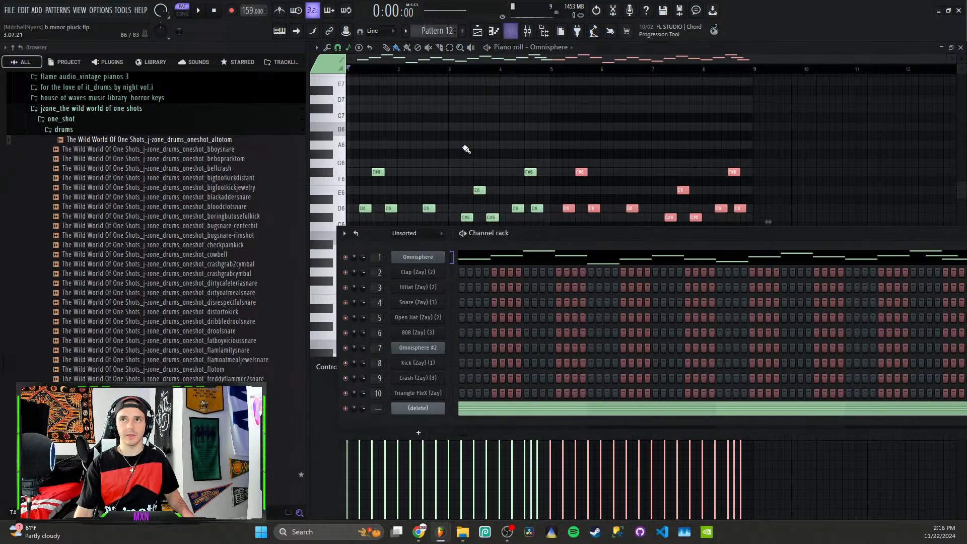
{"action": "right_click", "coordinate": [418, 408]}
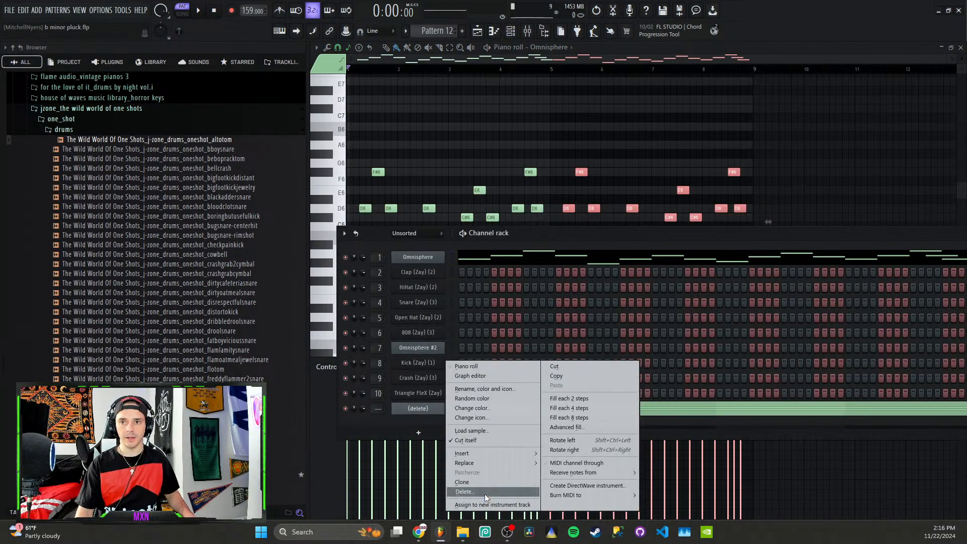
{"action": "left_click", "coordinate": [383, 51]}
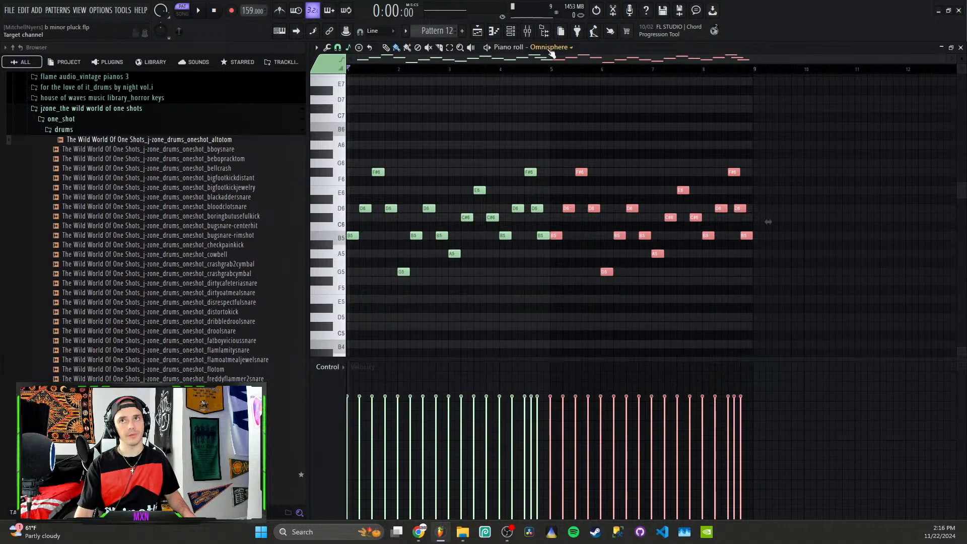
{"action": "left_click", "coordinate": [360, 48]}
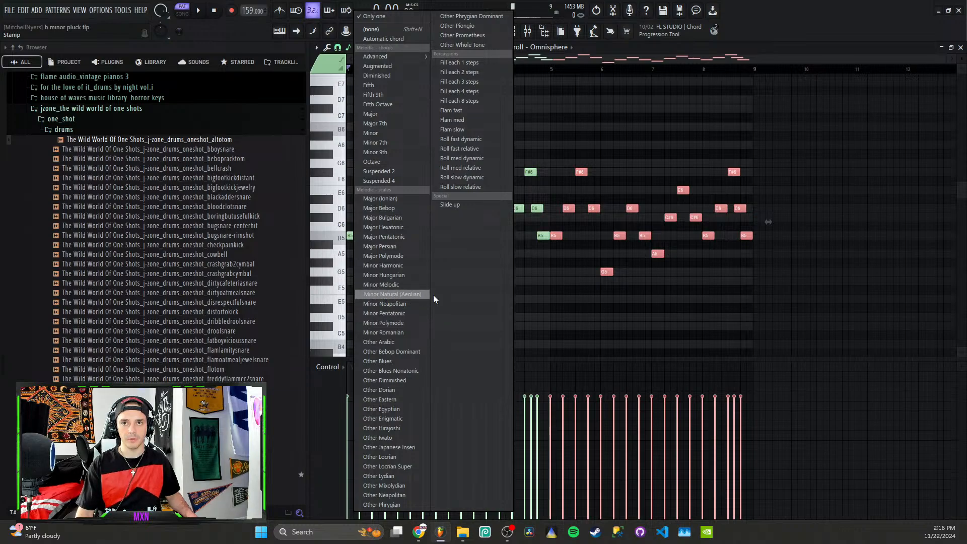
{"action": "left_click", "coordinate": [533, 306]}
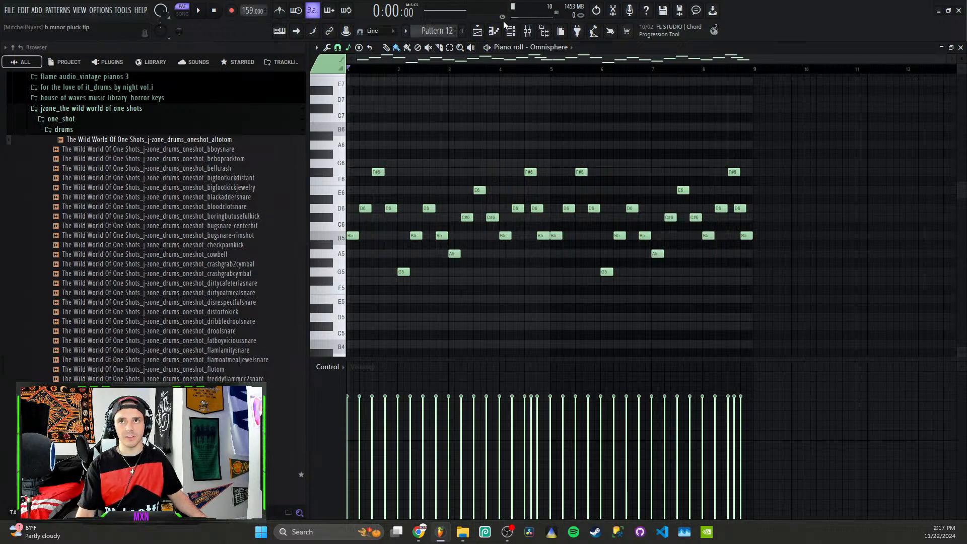
Step: Switch to the original Omnisphere melody pattern in the piano roll and play it through
{"action": "left_click", "coordinate": [551, 53]}
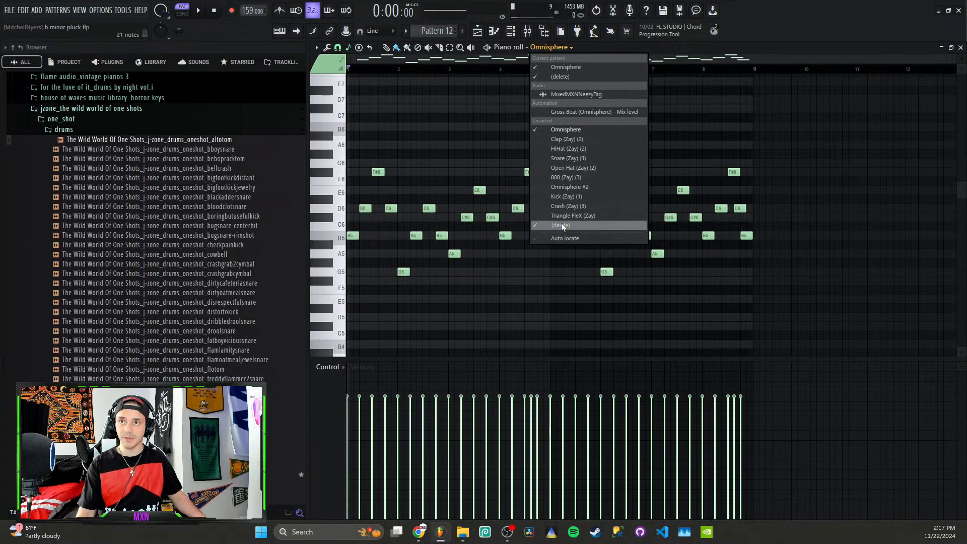
{"action": "left_click", "coordinate": [580, 67]}
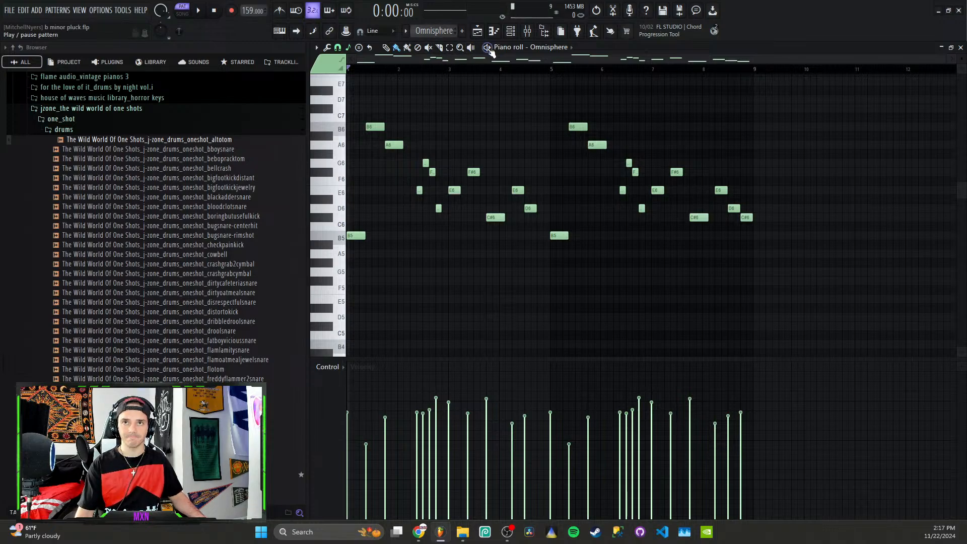
{"action": "left_click", "coordinate": [487, 47]}
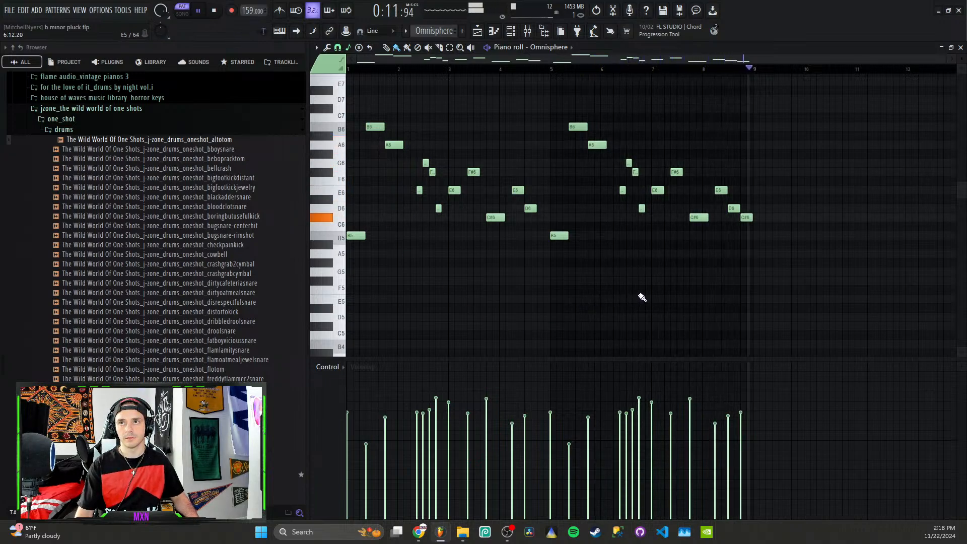
{"action": "key", "text": "space"}
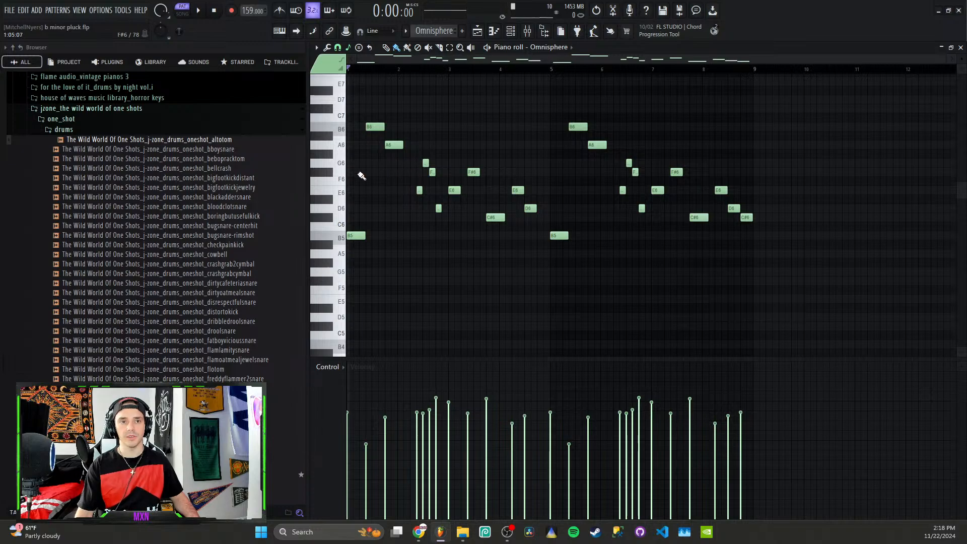
Step: Select the Omnisphere #2 pattern and open its channel's piano roll to examine the chords
{"action": "left_click", "coordinate": [511, 32]}
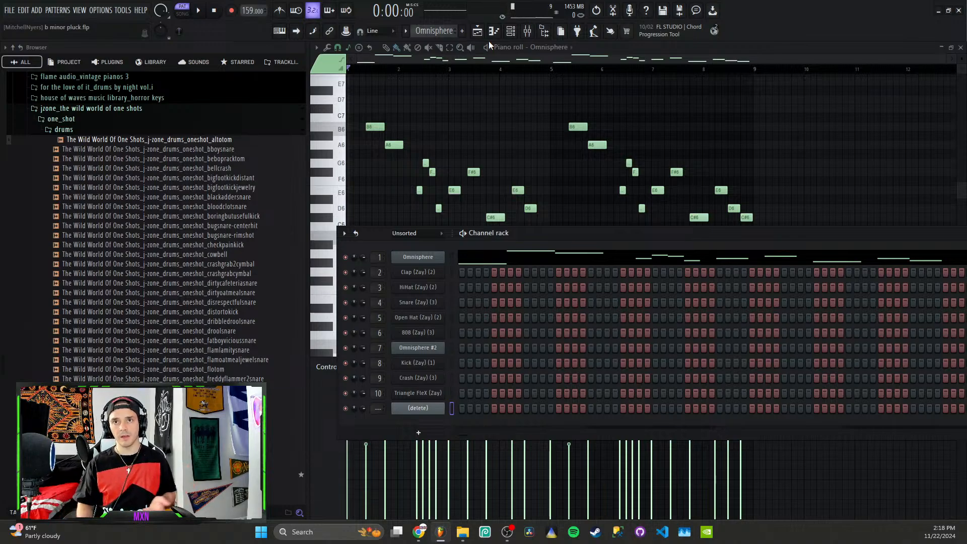
{"action": "left_click_drag", "start_coordinate": [442, 32], "coordinate": [442, 26]}
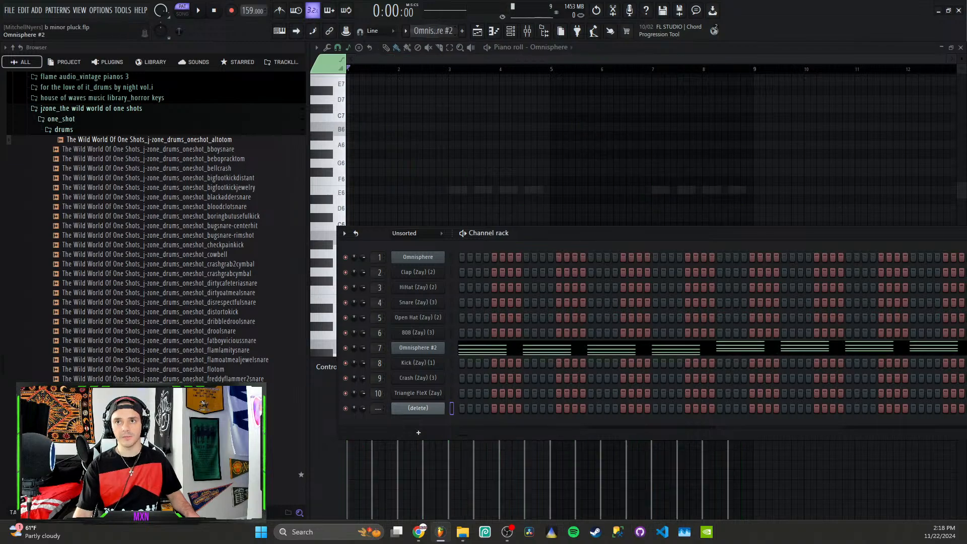
{"action": "right_click", "coordinate": [421, 345]}
{"action": "left_click", "coordinate": [466, 347]}
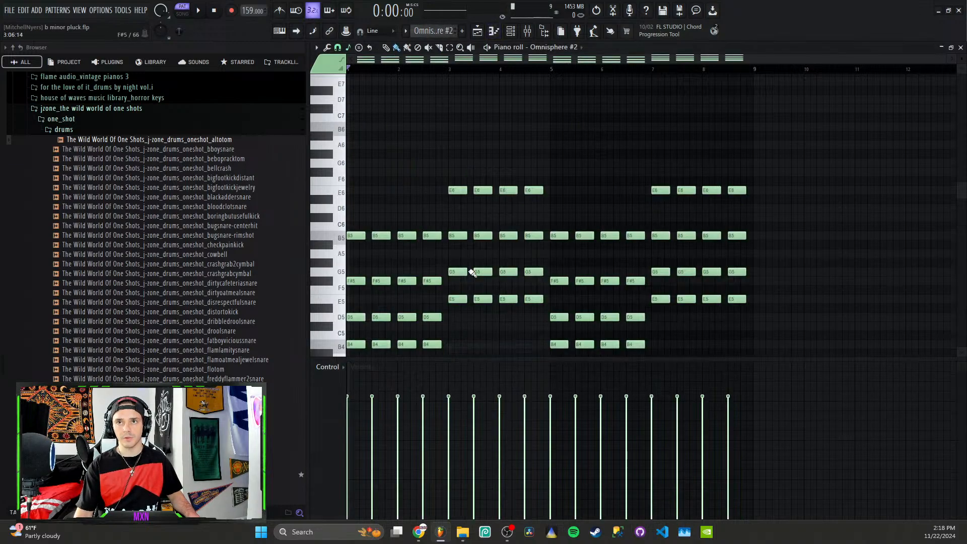
{"action": "scroll", "coordinate": [473, 272], "scroll_direction": "down", "scroll_amount": 3}
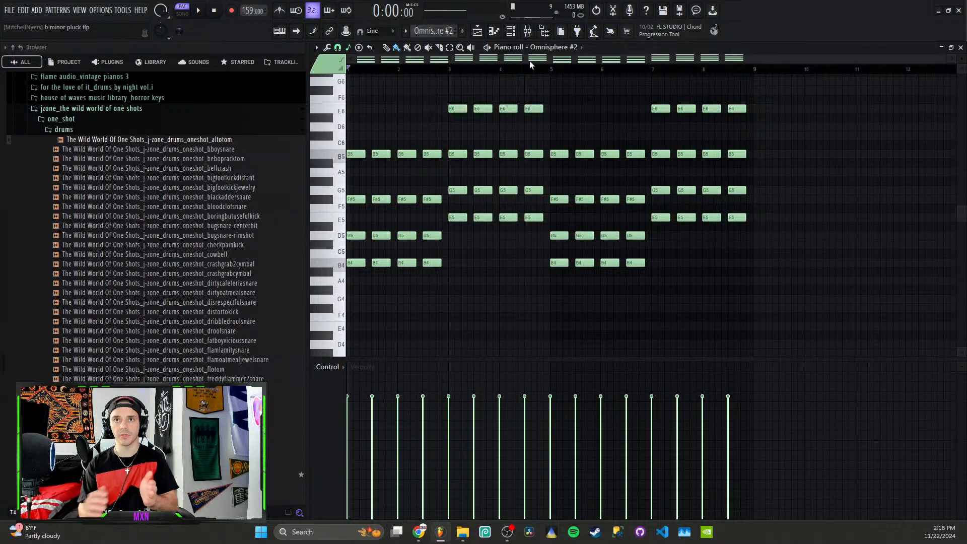
Step: Solo the Omnisphere playlist track, unmute Omnisphere #2 and play both together from bar 17
{"action": "left_click", "coordinate": [484, 32]}
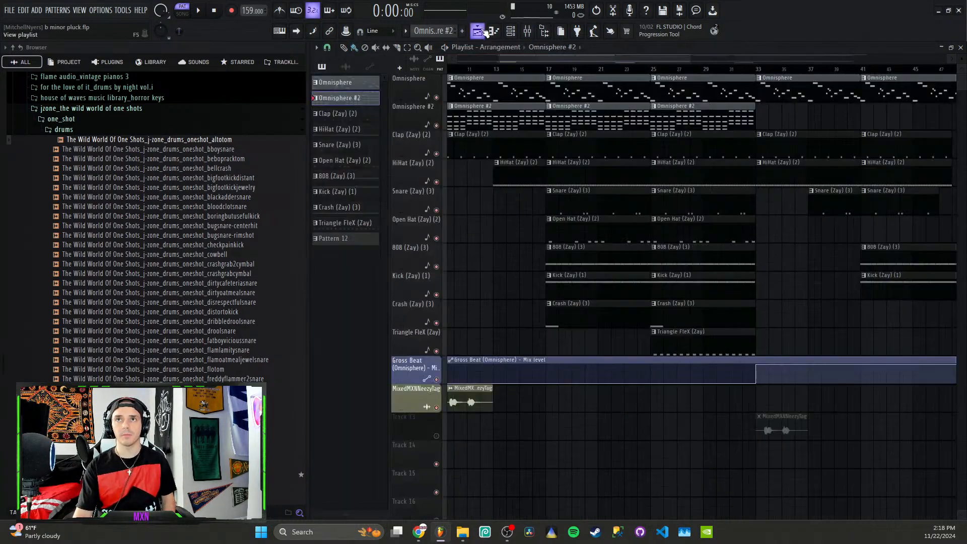
{"action": "right_click", "coordinate": [436, 97]}
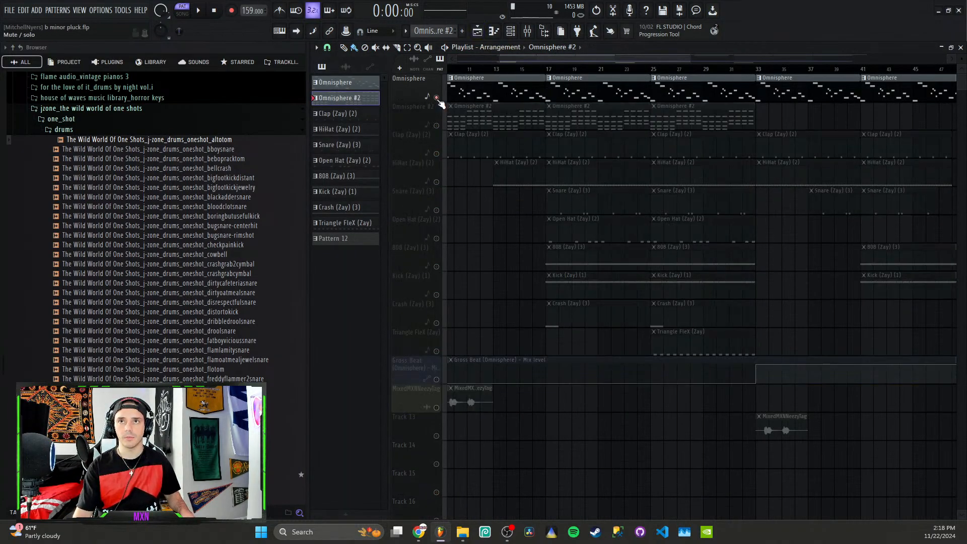
{"action": "left_click", "coordinate": [436, 125]}
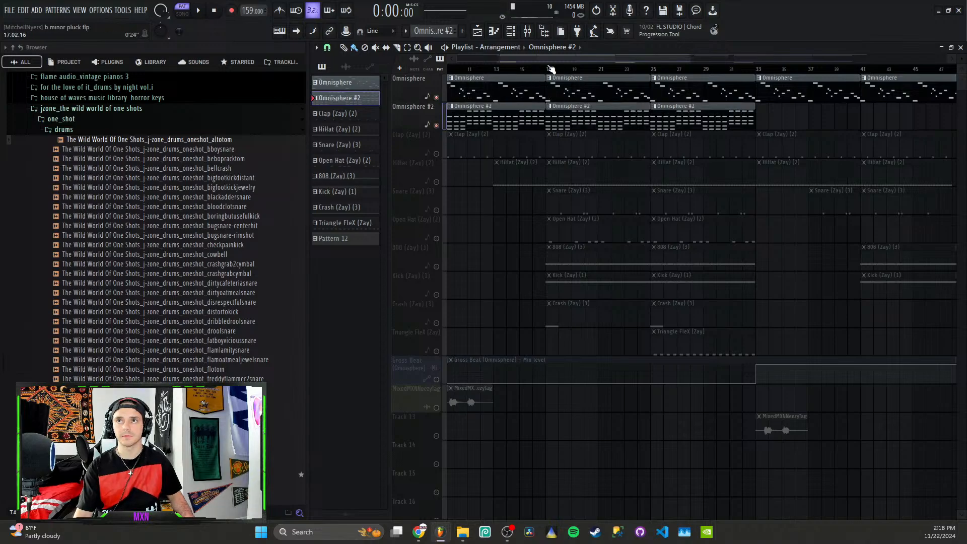
{"action": "left_click", "coordinate": [551, 69]}
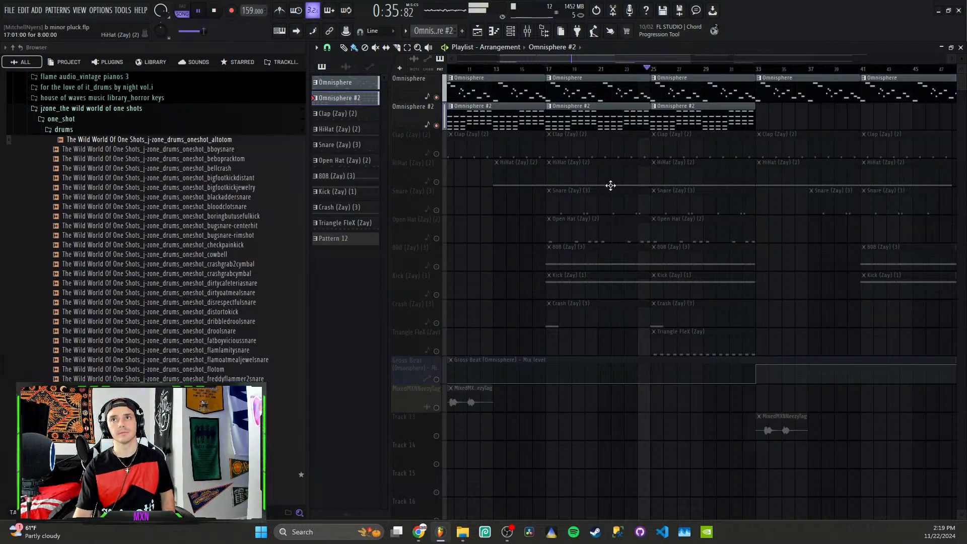
{"action": "key", "text": "space"}
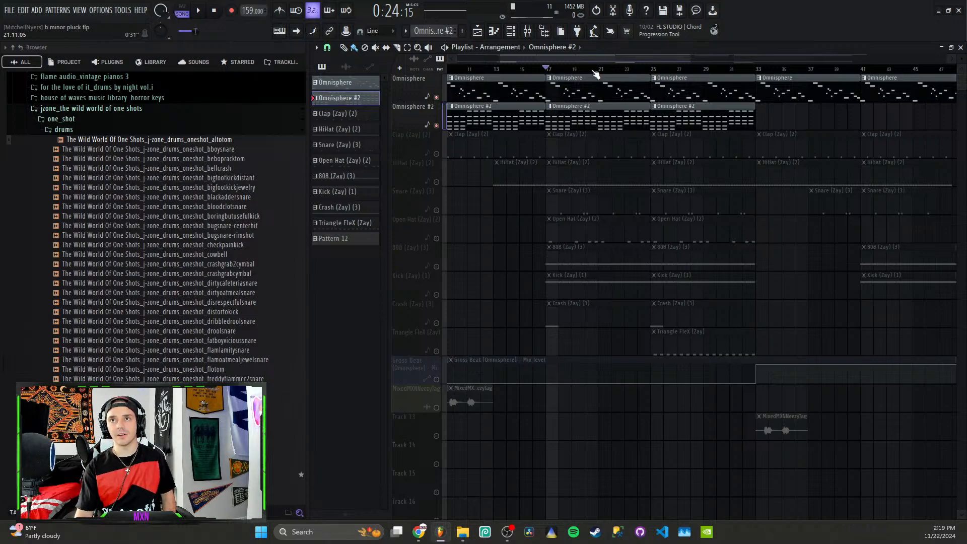
Step: Review the Omnisphere #2 clip's chord notes in the piano roll, and switch to the Omnisphere channel and pattern to view its melody
{"action": "double_click", "coordinate": [564, 114]}
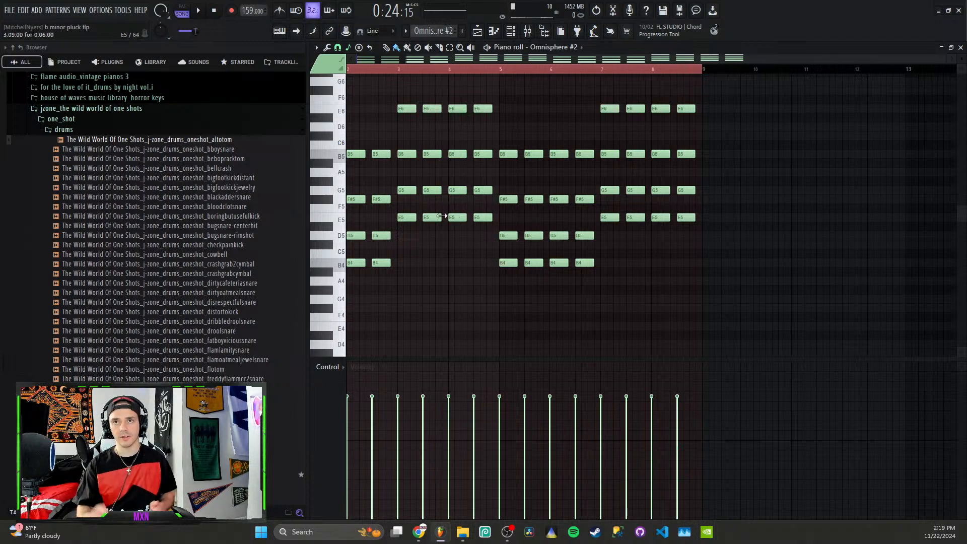
{"action": "scroll", "coordinate": [401, 264], "scroll_direction": "left", "scroll_amount": 2}
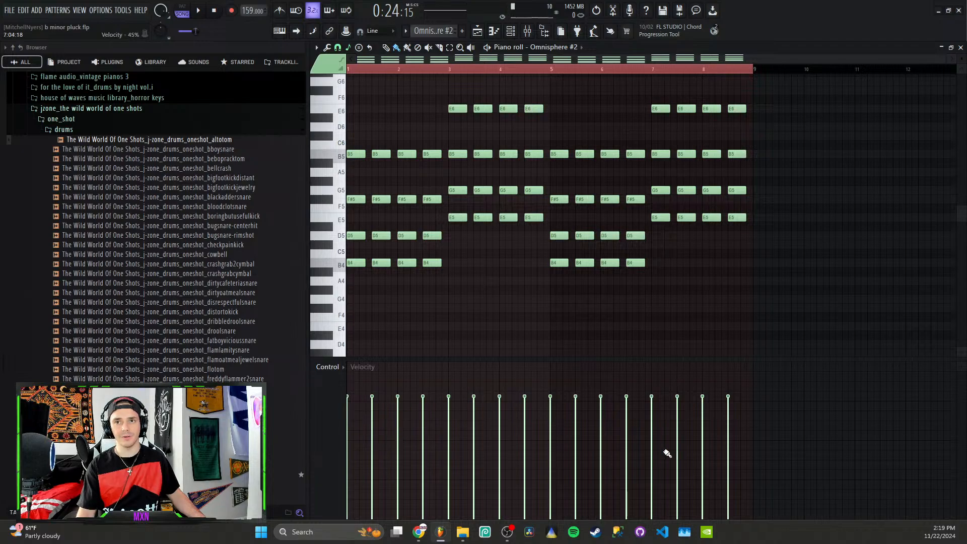
{"action": "left_click", "coordinate": [554, 46]}
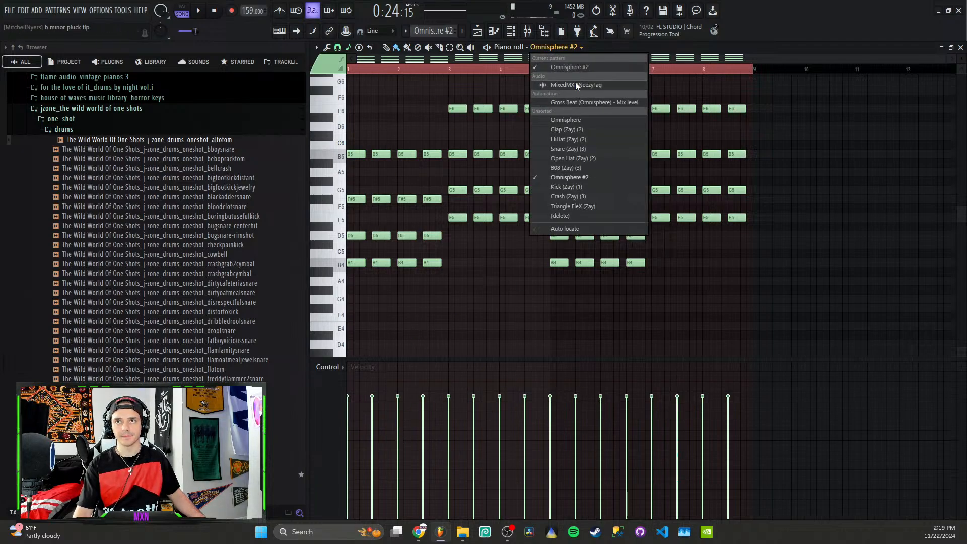
{"action": "left_click", "coordinate": [588, 121]}
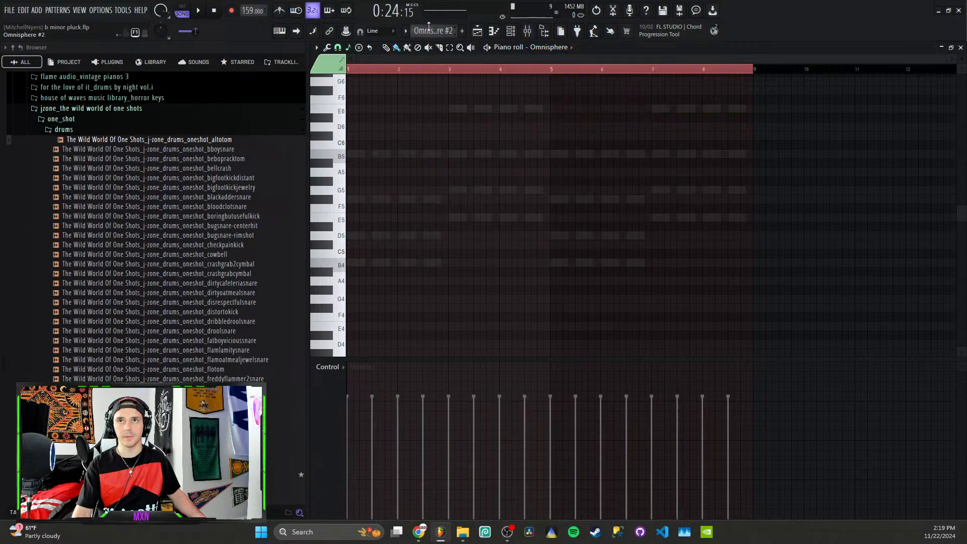
{"action": "scroll", "coordinate": [433, 31], "scroll_direction": "up", "scroll_amount": 1}
{"action": "scroll", "coordinate": [437, 333], "scroll_direction": "up", "scroll_amount": 4}
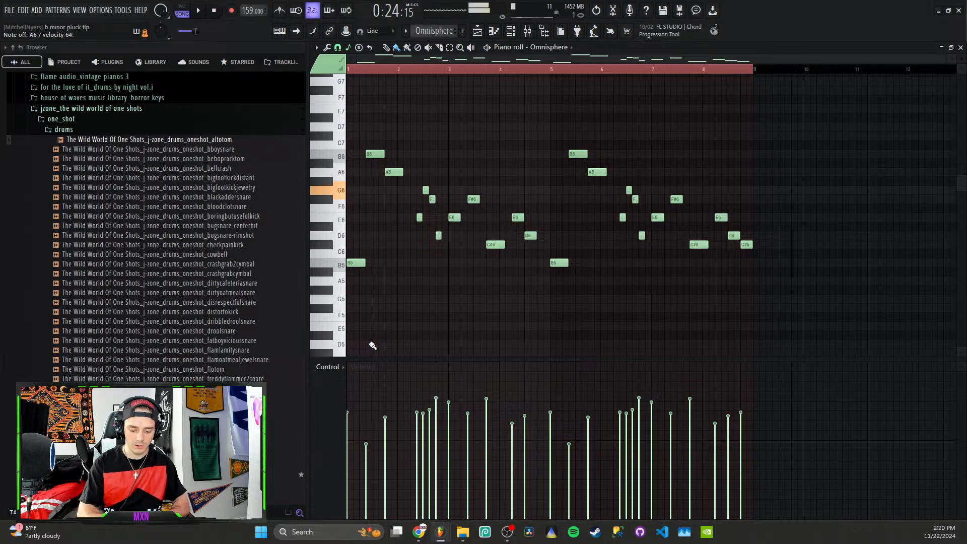
Step: Audition the E6 key and a neighbouring key on the piano roll's keyboard
{"action": "left_click", "coordinate": [342, 219]}
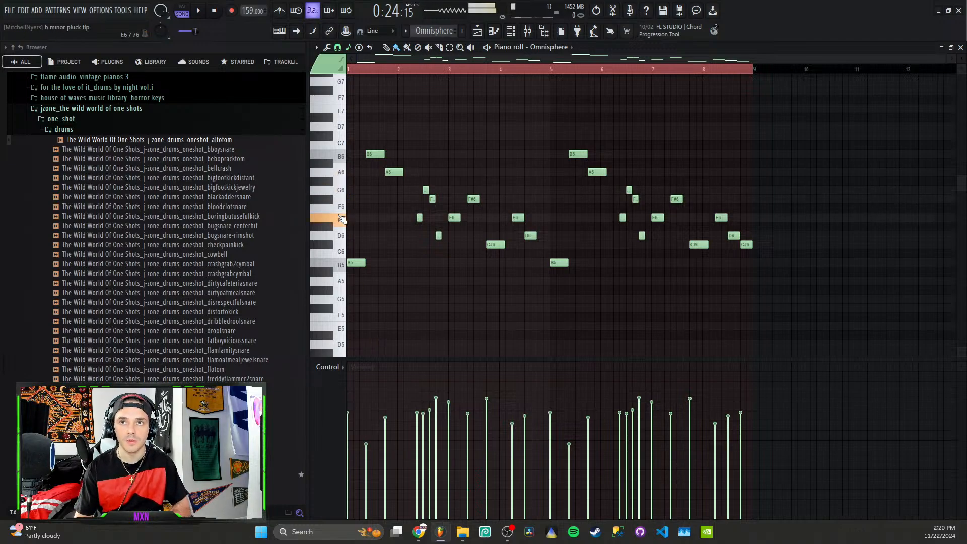
{"action": "left_click", "coordinate": [330, 204]}
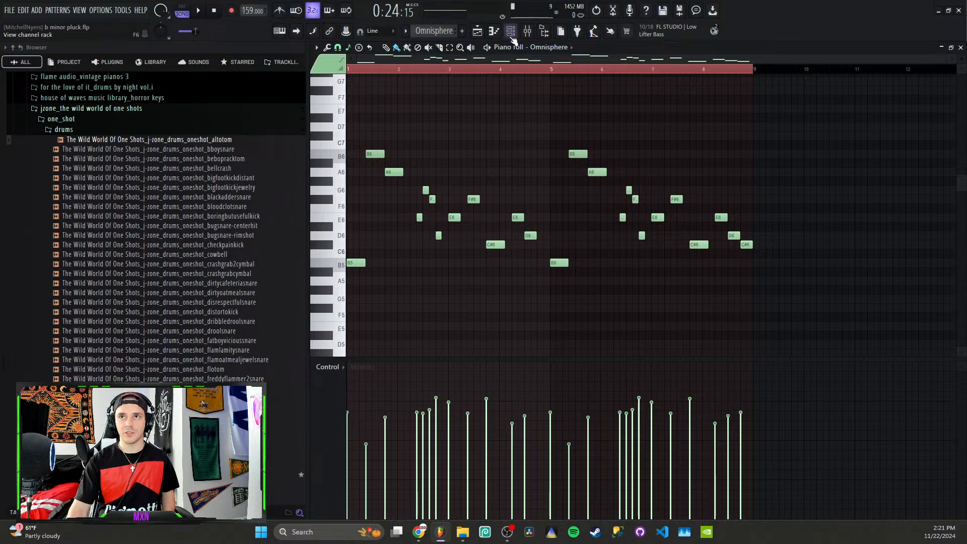
Step: Switch to Pattern 12, randomize the velocities of all its notes with the bipolar option, and play the pattern
{"action": "left_click_drag", "start_coordinate": [434, 31], "coordinate": [434, 64]}
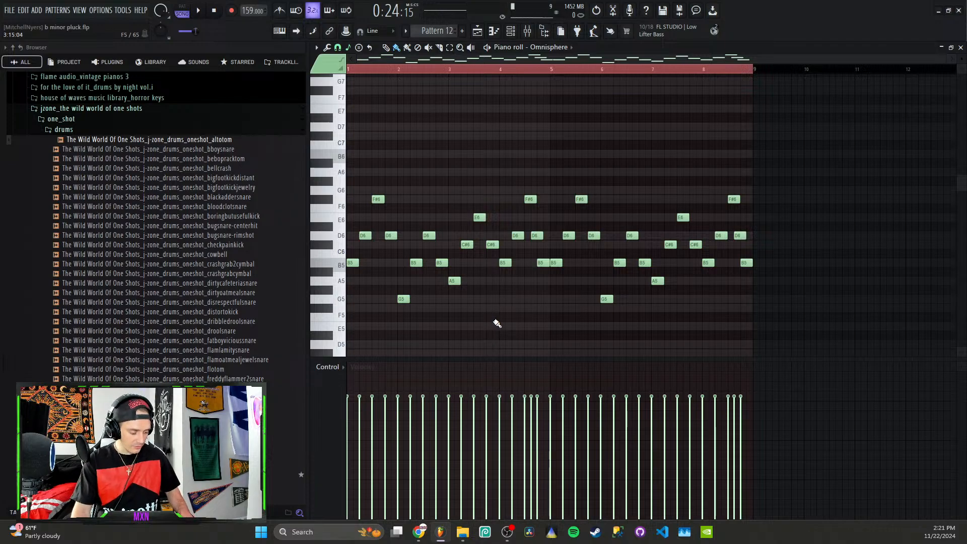
{"action": "key", "text": "ctrl+a"}
{"action": "left_click", "coordinate": [326, 48]}
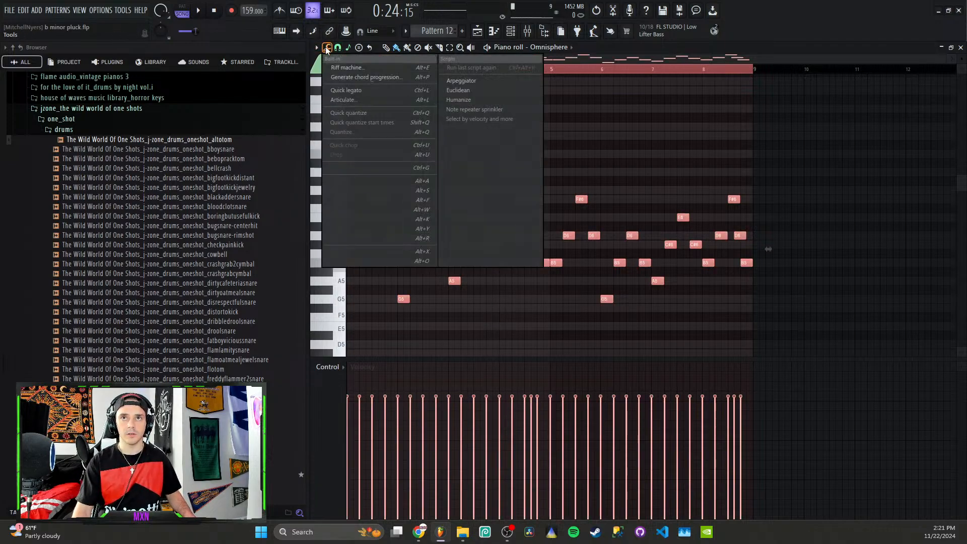
{"action": "left_click", "coordinate": [352, 238]}
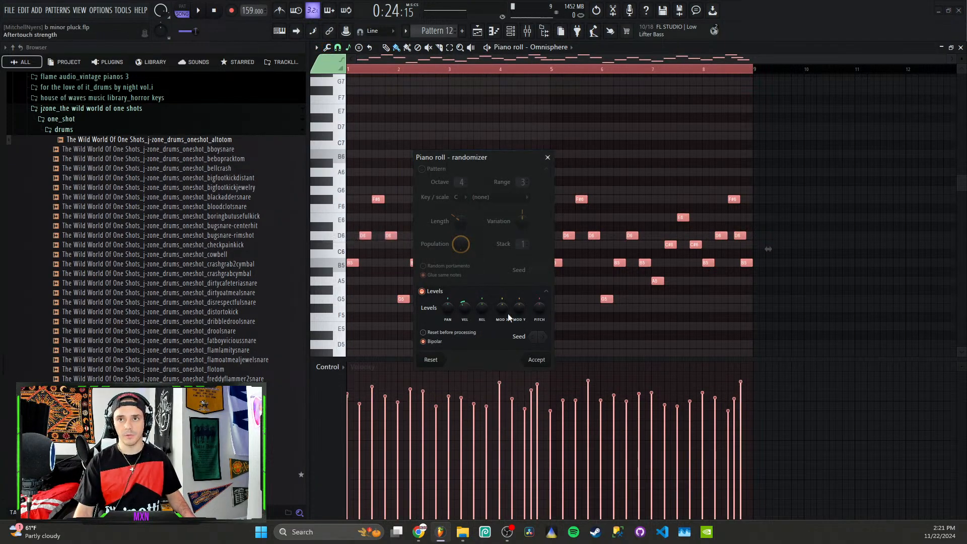
{"action": "left_click_drag", "start_coordinate": [466, 311], "coordinate": [465, 319]}
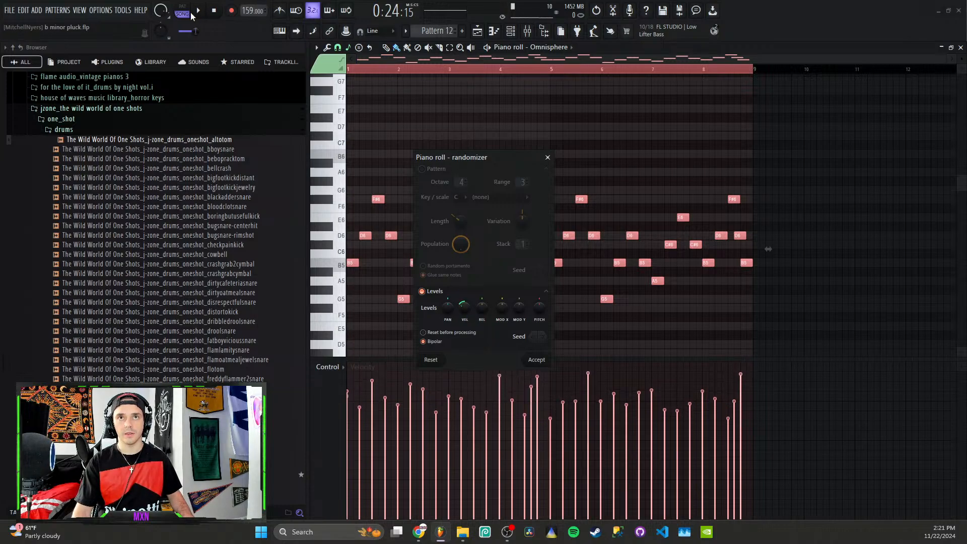
{"action": "left_click", "coordinate": [536, 360]}
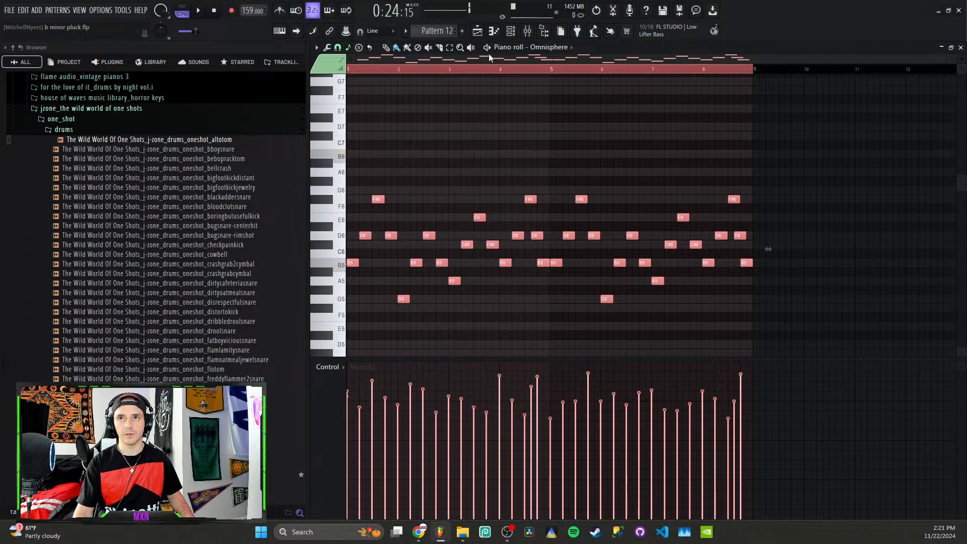
{"action": "key", "text": "space"}
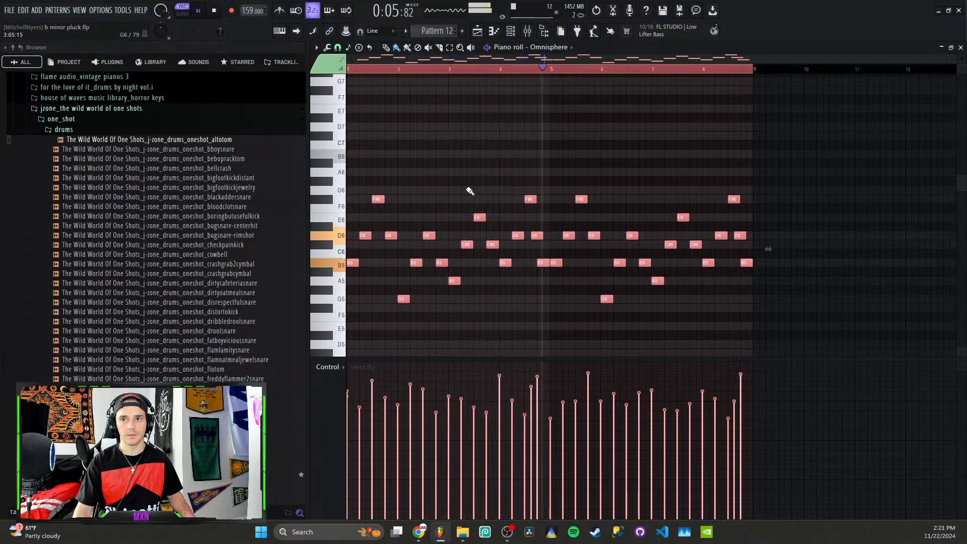
{"action": "key", "text": "space"}
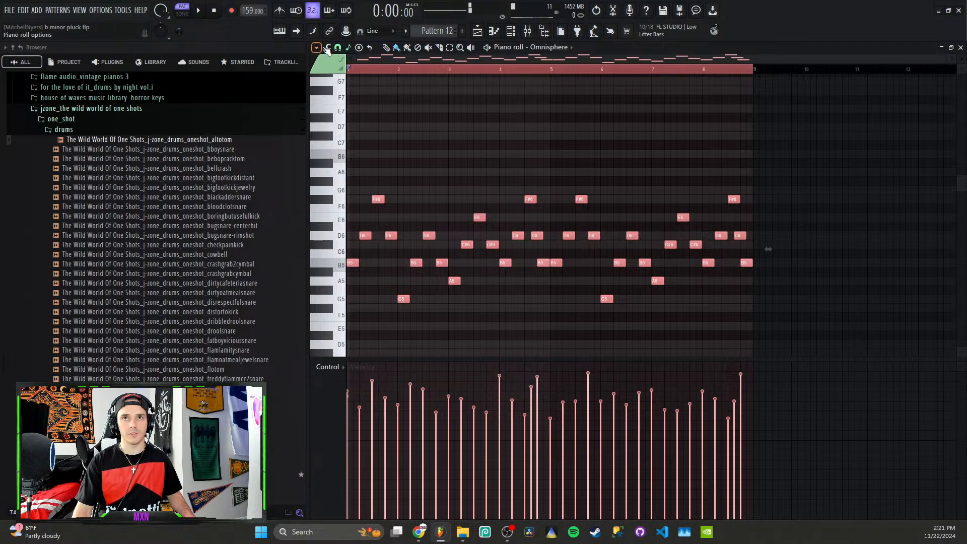
Step: Scale down the selected notes' velocities by lowering the multiply level and setting the offset to about -35%, and play the pattern
{"action": "left_click", "coordinate": [327, 47]}
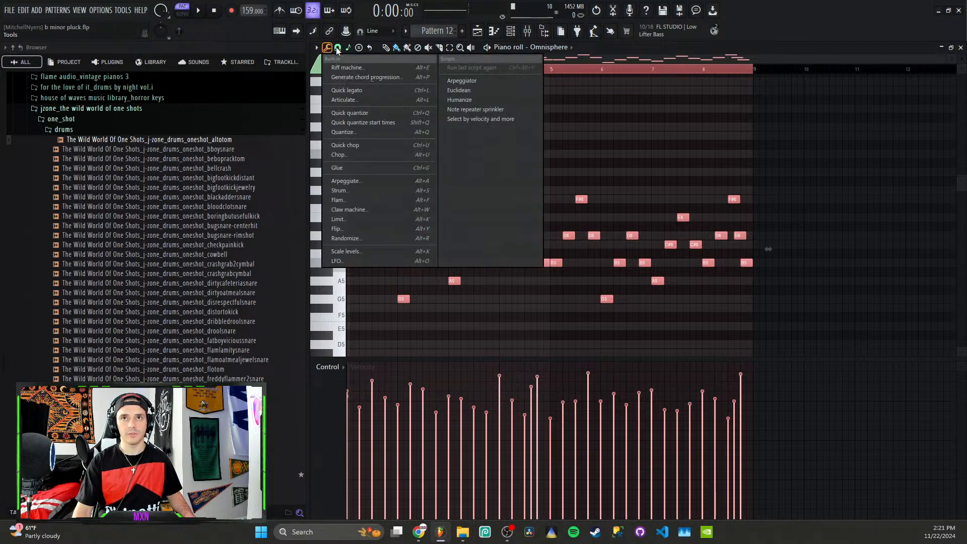
{"action": "left_click", "coordinate": [364, 252]}
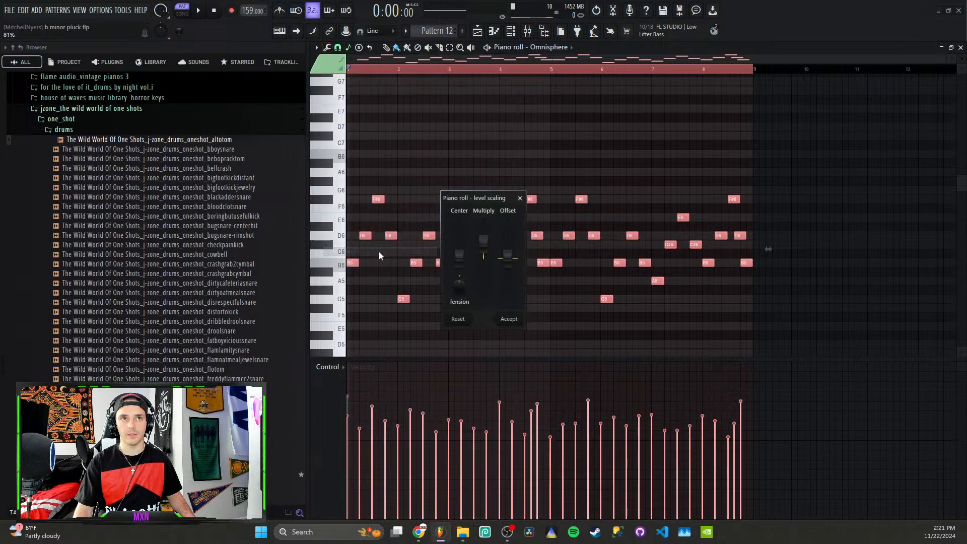
{"action": "left_click", "coordinate": [470, 319]}
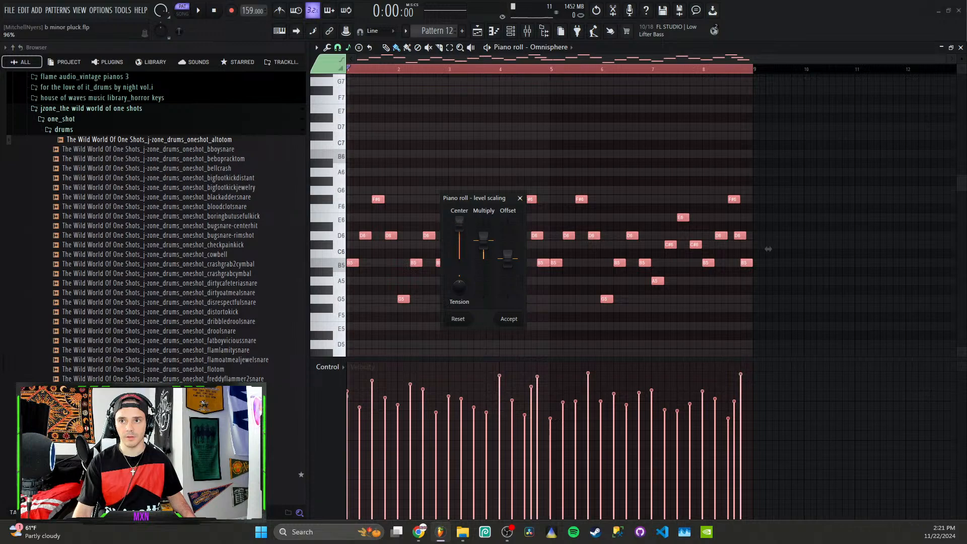
{"action": "left_click_drag", "start_coordinate": [489, 244], "coordinate": [502, 270]}
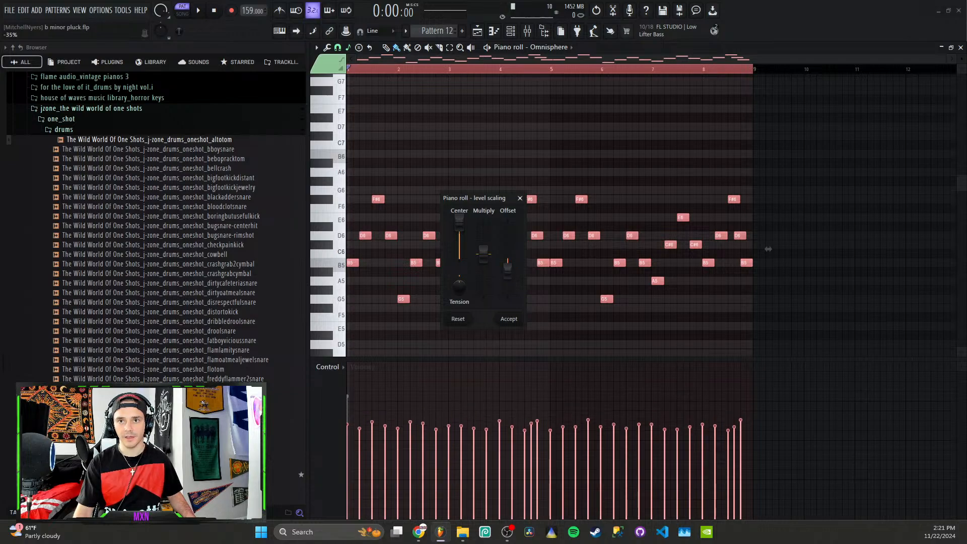
{"action": "key", "text": "space"}
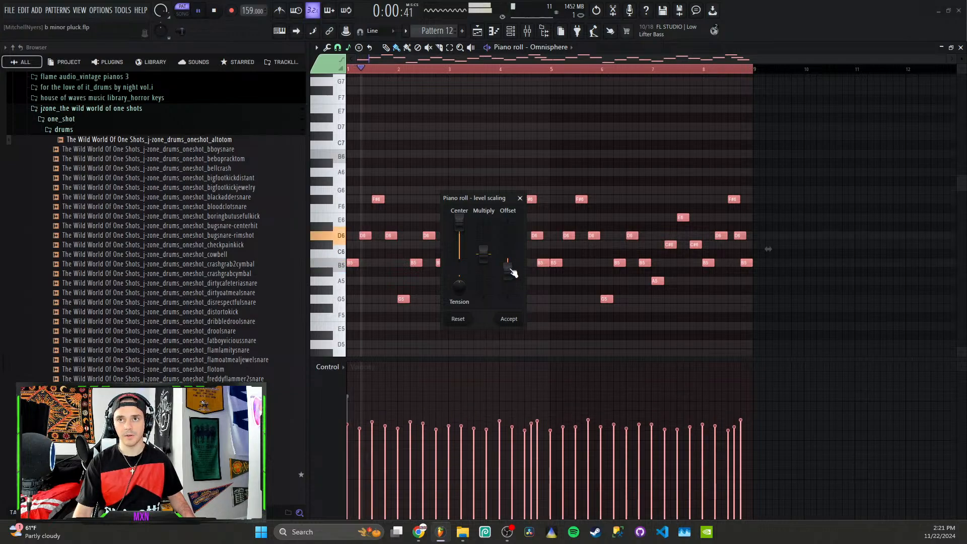
{"action": "left_click", "coordinate": [521, 321]}
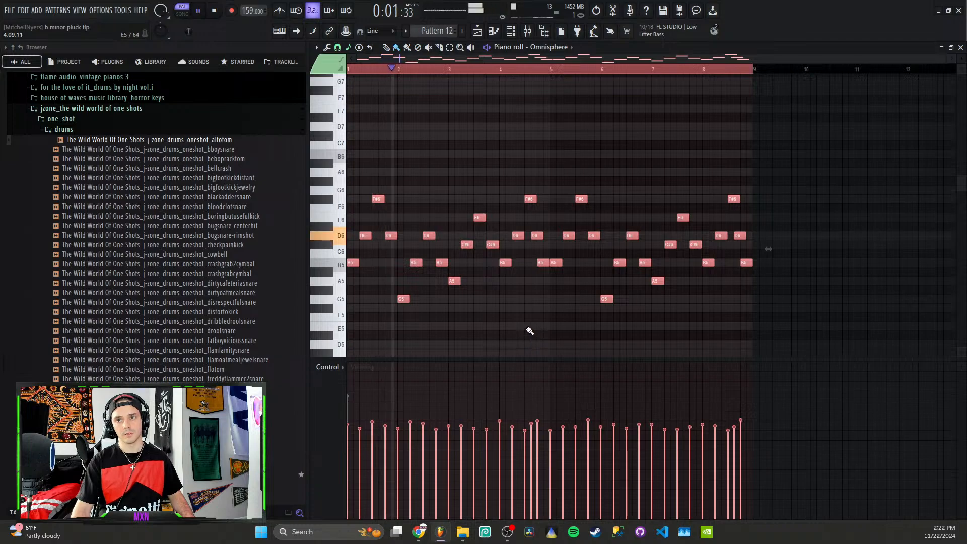
{"action": "key", "text": "space"}
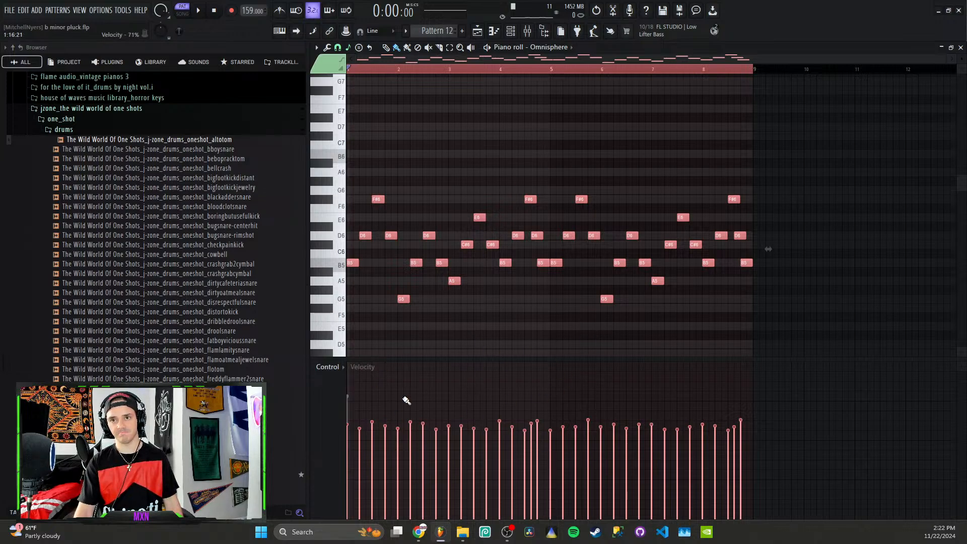
Step: View the mixer, return to the playlist and play the Omnisphere and Omnisphere #2 tracks together from bar 17
{"action": "left_click", "coordinate": [538, 34]}
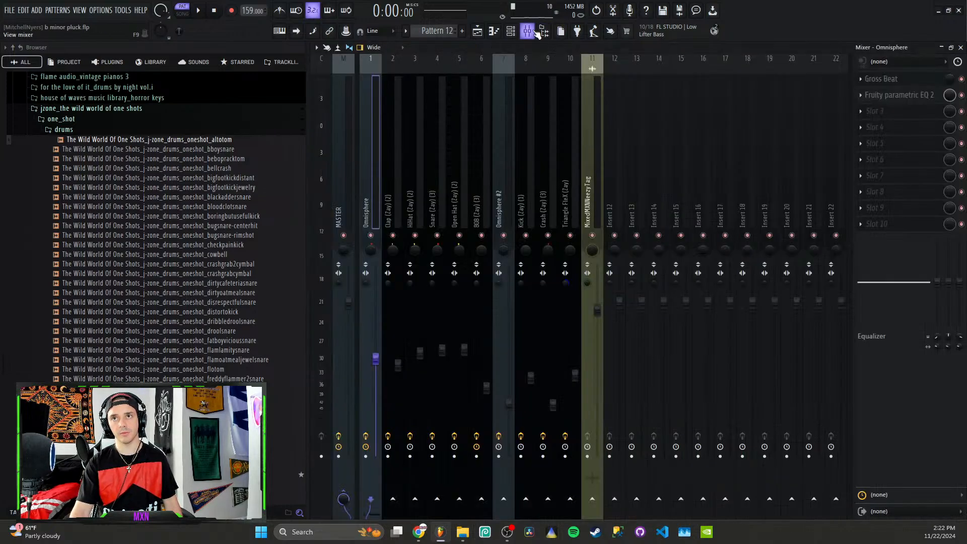
{"action": "left_click", "coordinate": [478, 30]}
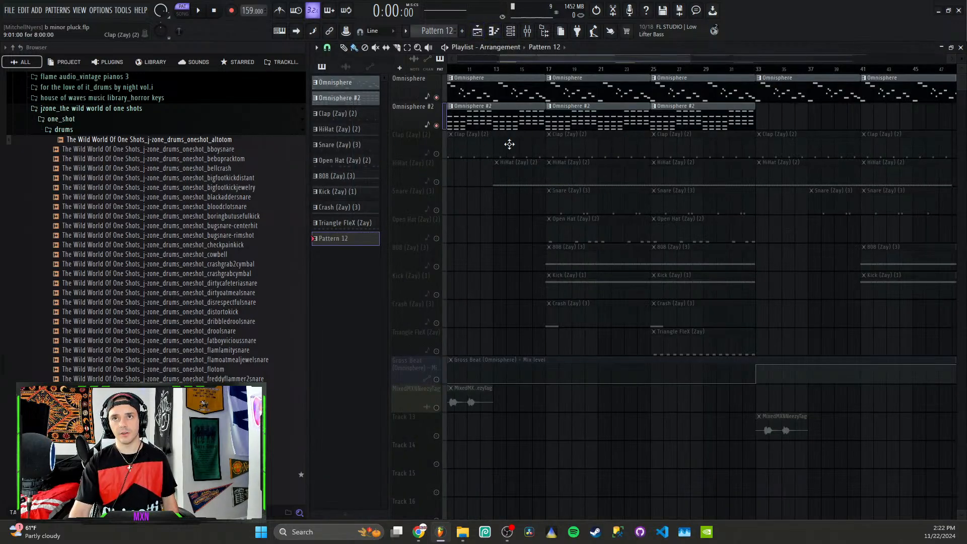
{"action": "left_click", "coordinate": [527, 30]}
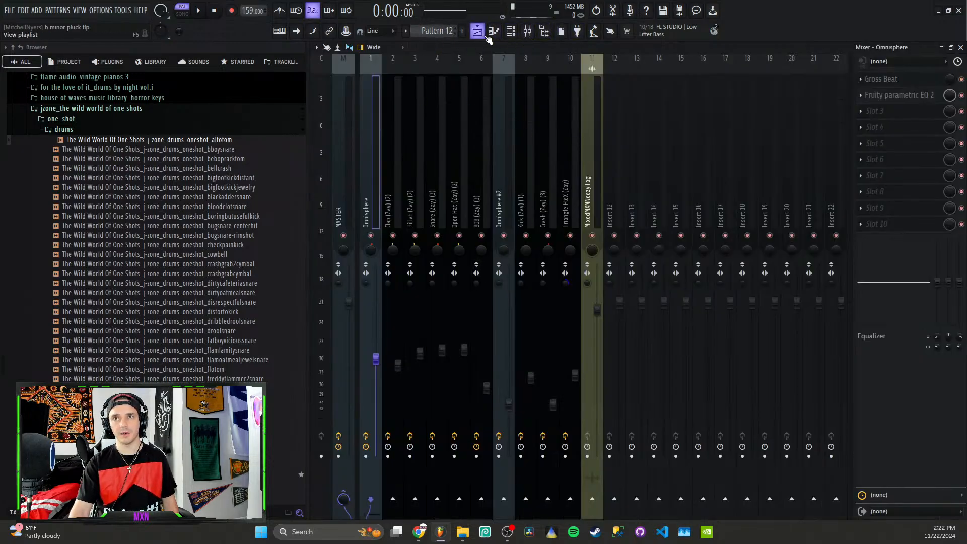
{"action": "left_click", "coordinate": [477, 30]}
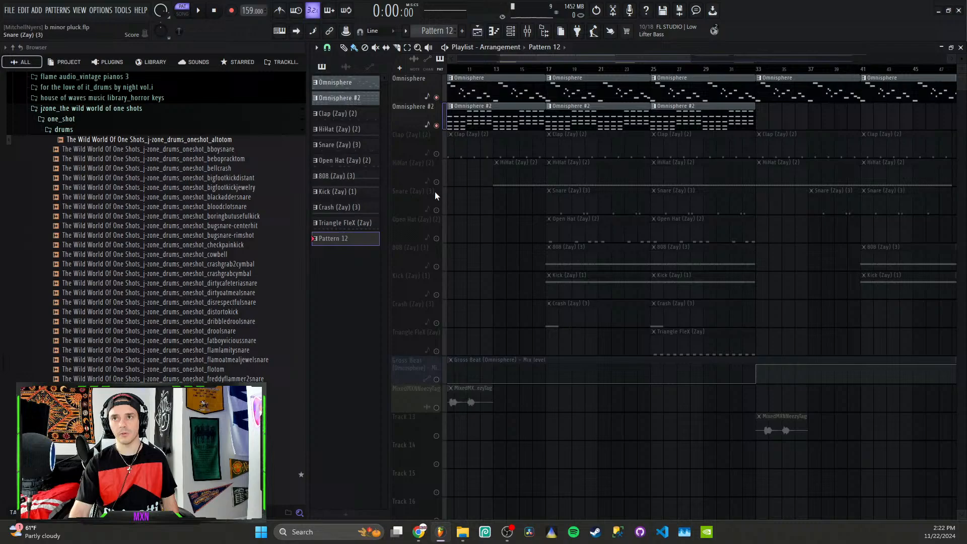
{"action": "left_click", "coordinate": [547, 70]}
{"action": "key", "text": "space"}
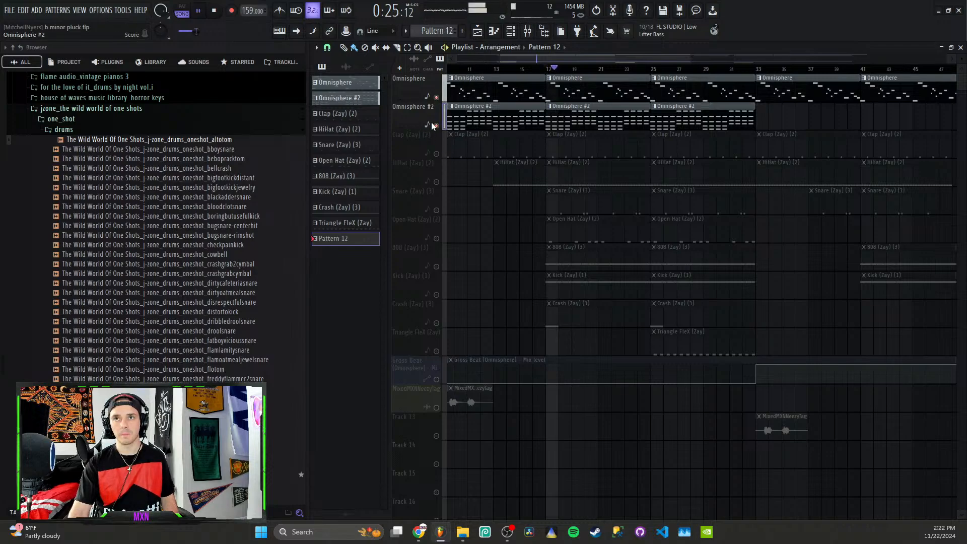
{"action": "key", "text": "space"}
Step: Unmute the Clap, HiHat, Snare and Open Hat playlist tracks one after another while the arrangement plays from bar 17
{"action": "left_click", "coordinate": [437, 155]}
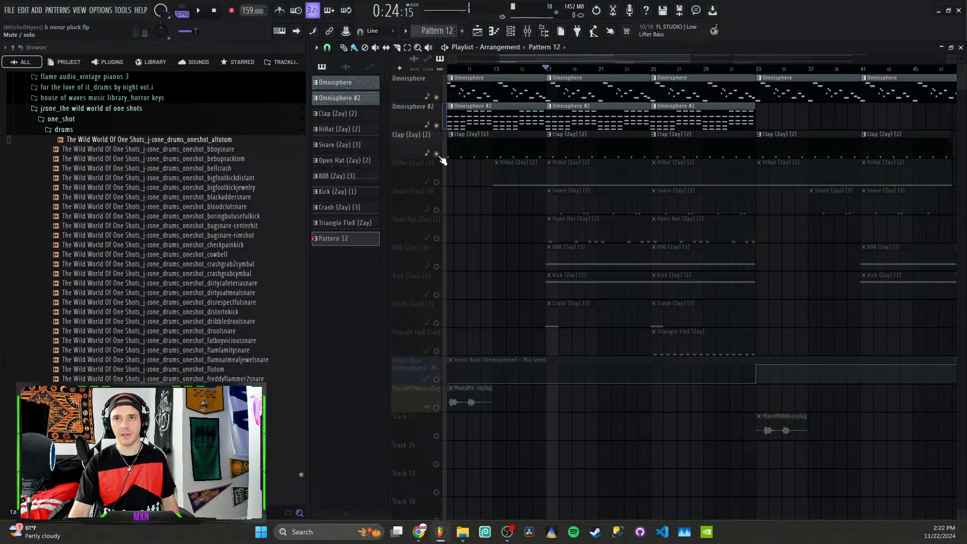
{"action": "key", "text": "space"}
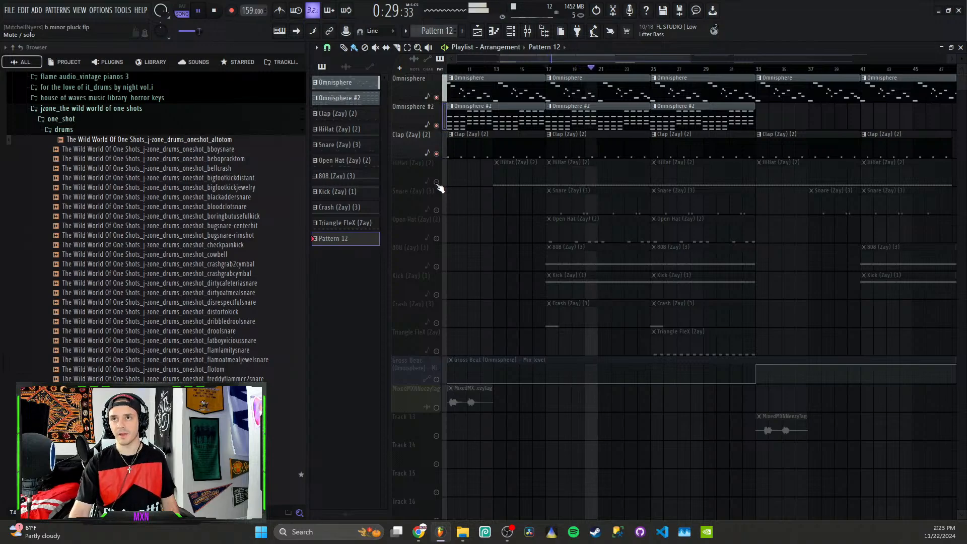
{"action": "left_click", "coordinate": [437, 182]}
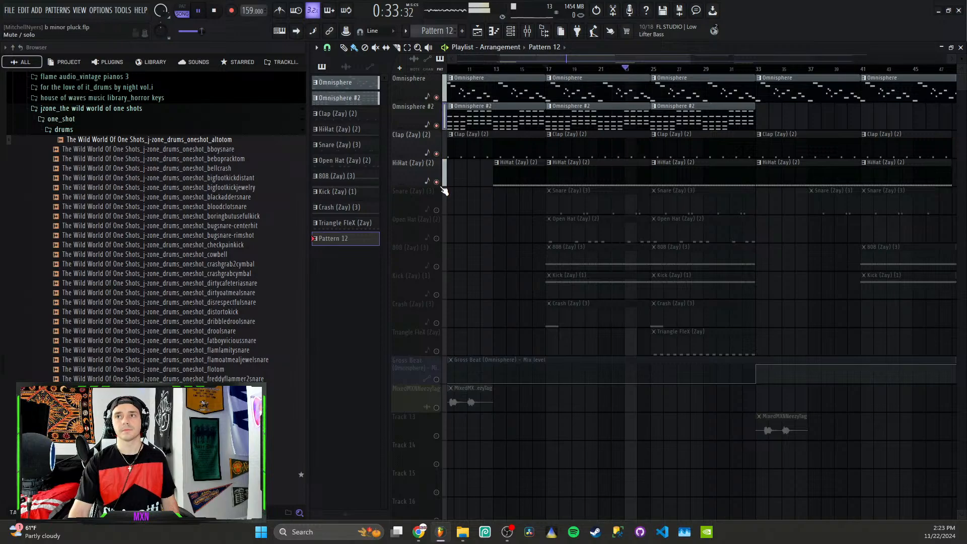
{"action": "left_click", "coordinate": [436, 210]}
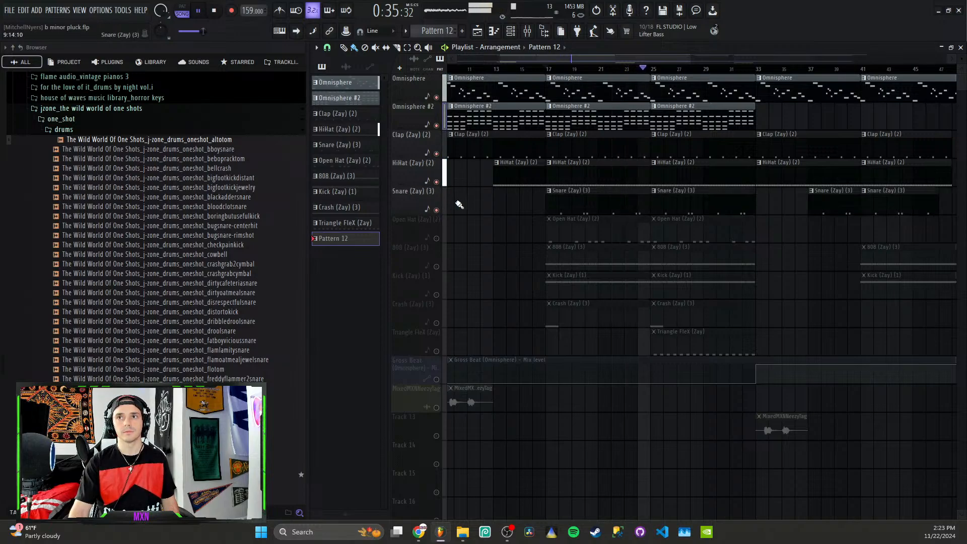
{"action": "left_click", "coordinate": [436, 239]}
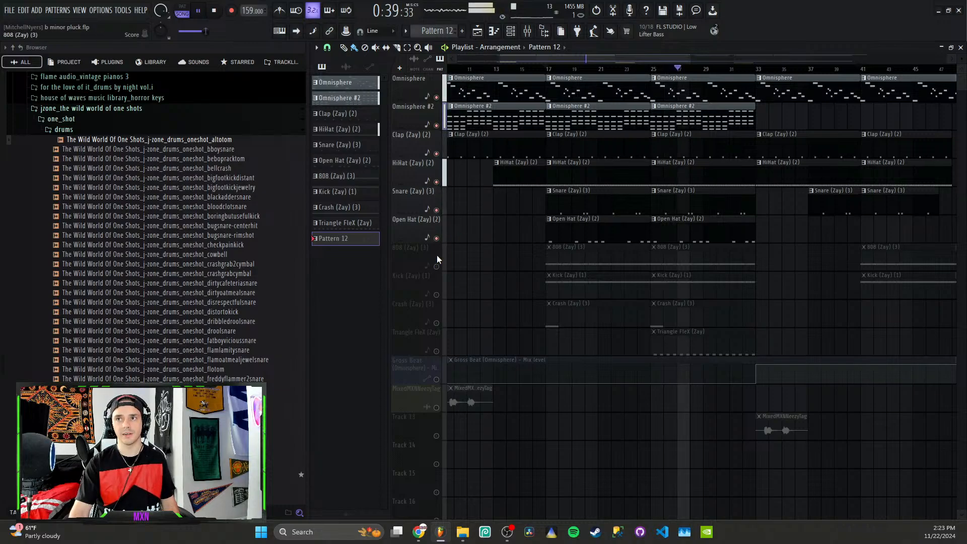
Step: Unmute the Triangle FleX, 808, Kick and Crash tracks, and replay the full beat from bar 17
{"action": "left_click", "coordinate": [436, 351]}
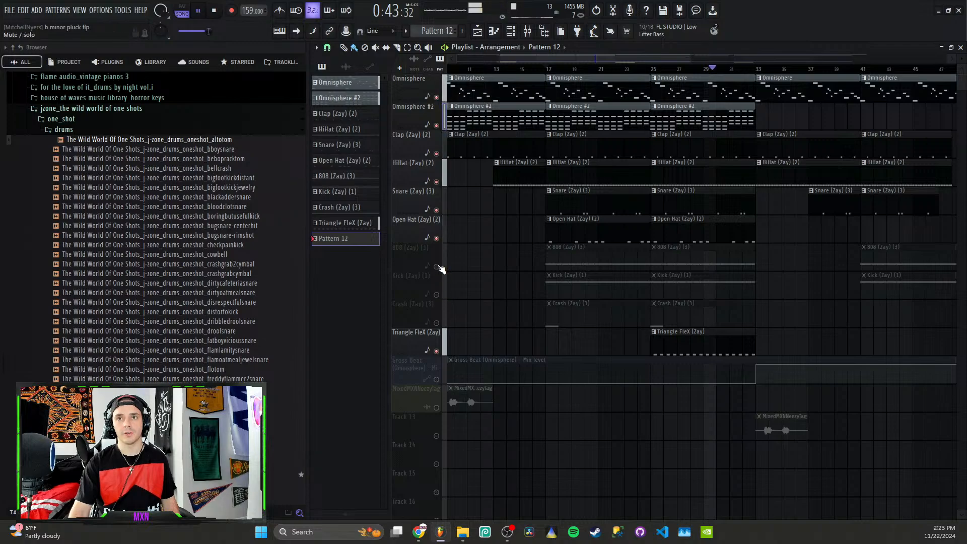
{"action": "left_click", "coordinate": [436, 266]}
{"action": "left_click", "coordinate": [436, 294]}
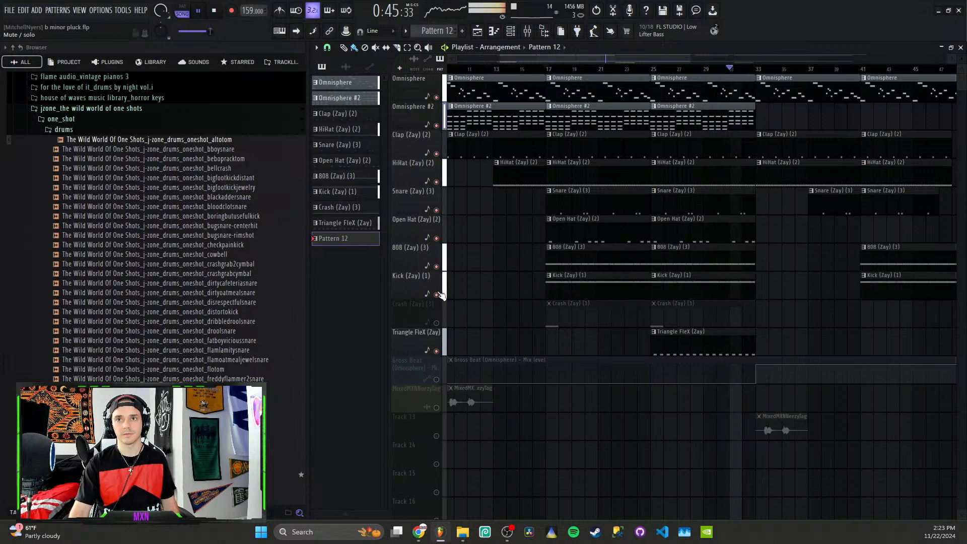
{"action": "left_click", "coordinate": [436, 323]}
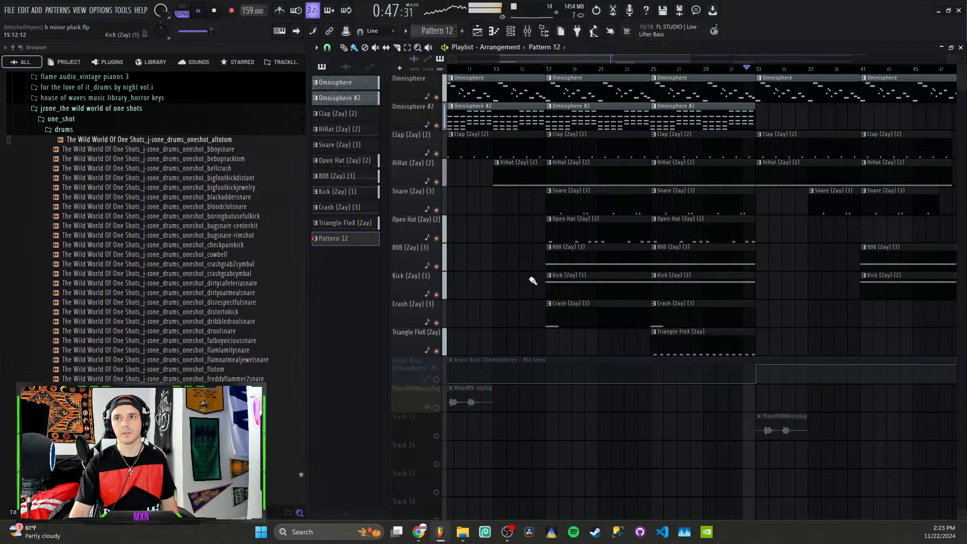
{"action": "key", "text": "space"}
{"action": "key", "text": "space"}
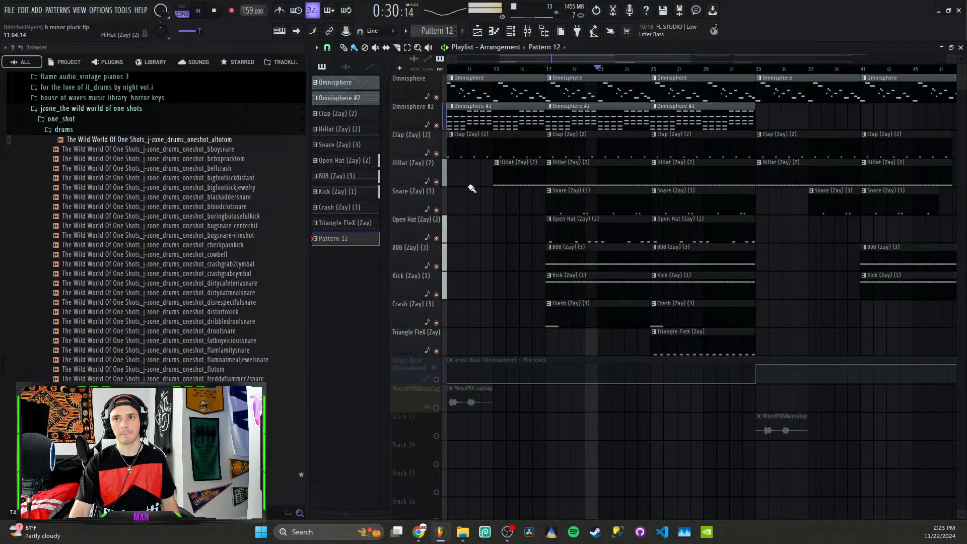
{"action": "key", "text": "space"}
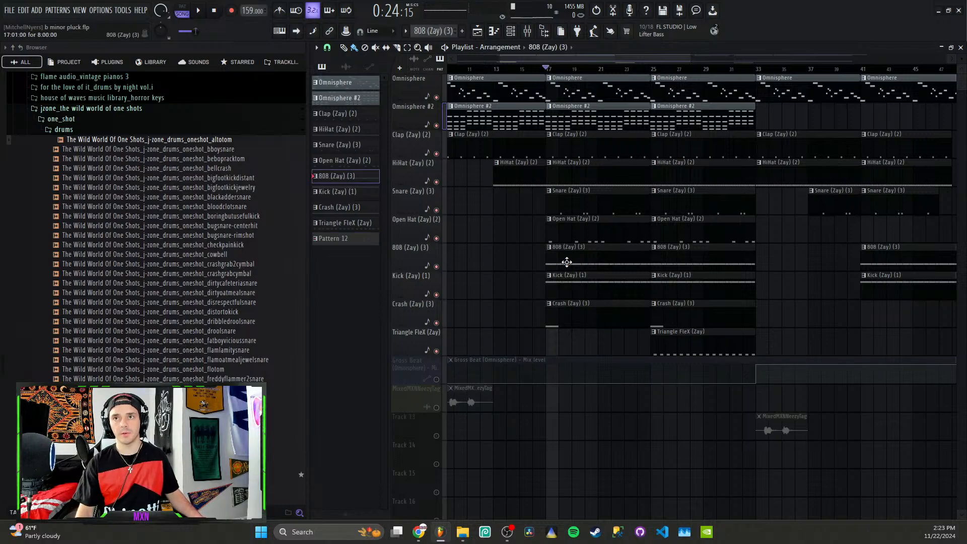
Step: Examine the 808 clip's notes in the piano roll, and open the Omnisphere #2 clip's chords for comparison
{"action": "double_click", "coordinate": [565, 259]}
{"action": "scroll", "coordinate": [532, 255], "scroll_direction": "down", "scroll_amount": 3}
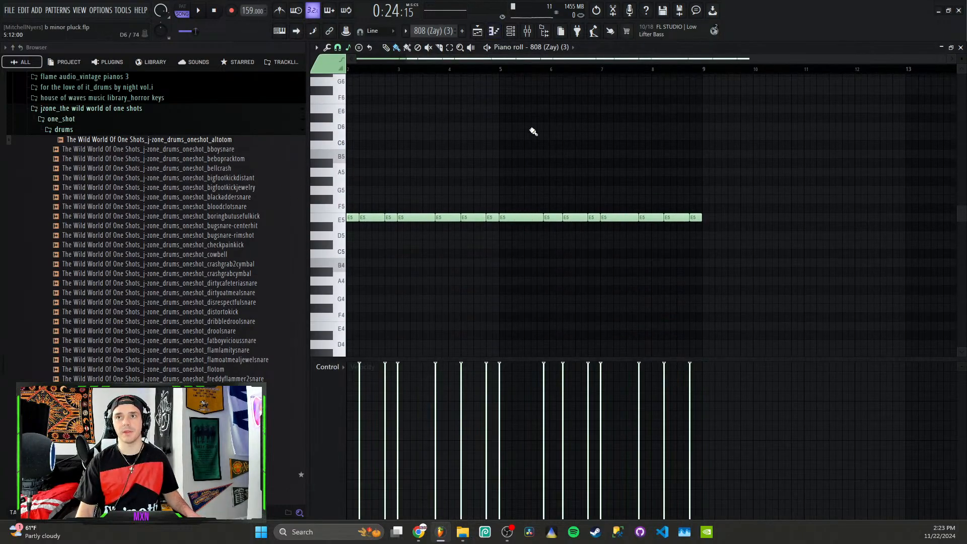
{"action": "left_click", "coordinate": [510, 31]}
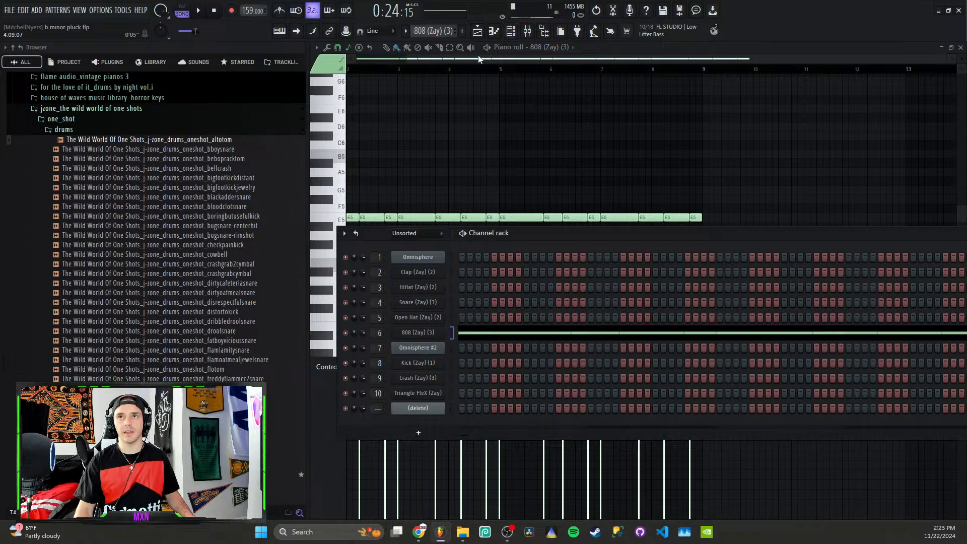
{"action": "left_click", "coordinate": [478, 31]}
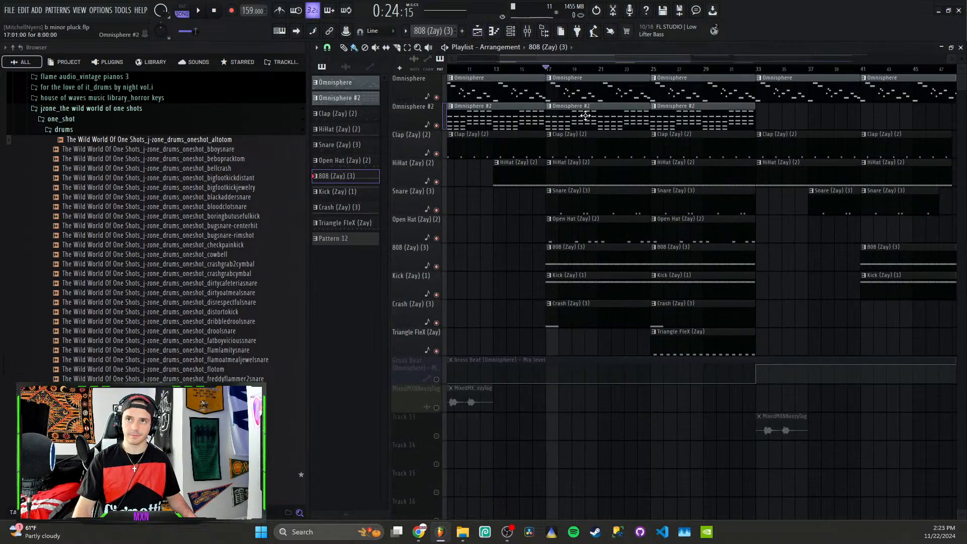
{"action": "double_click", "coordinate": [585, 116]}
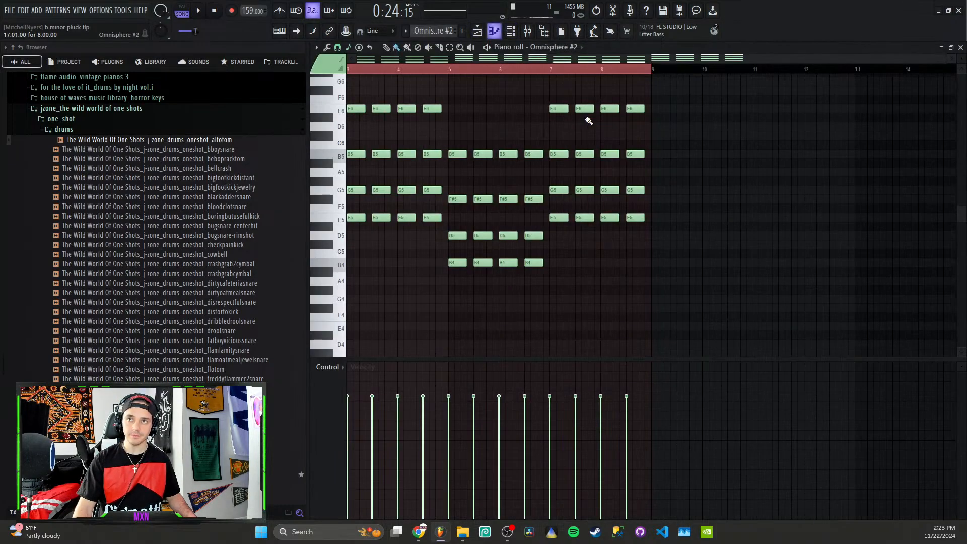
Step: Examine the Omnisphere #2 chord progression in the piano roll from bar 1, and bring up the channel rack
{"action": "left_click", "coordinate": [457, 264]}
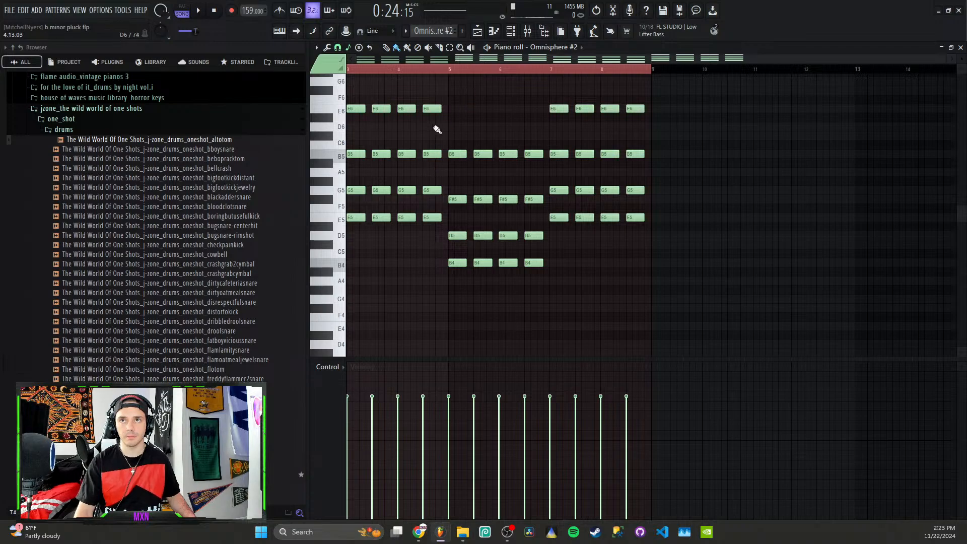
{"action": "left_click_drag", "start_coordinate": [486, 62], "coordinate": [386, 62]}
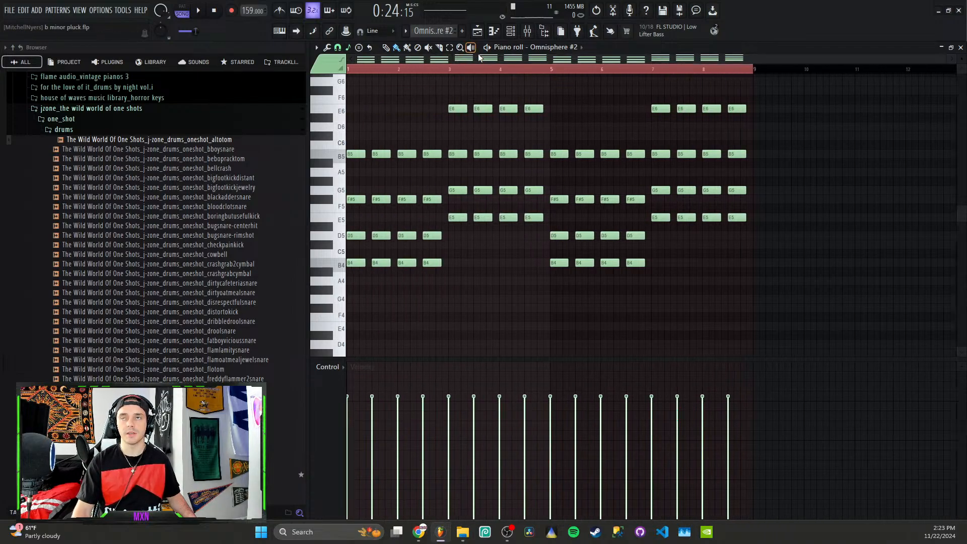
{"action": "left_click", "coordinate": [514, 30]}
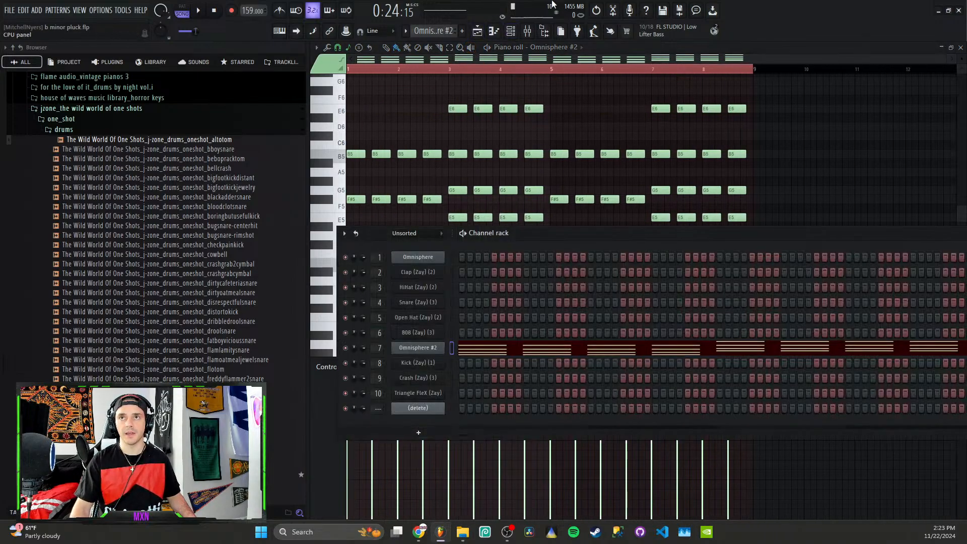
Step: Return to the playlist and unmute the Gross Beat (Omnisphere) mix level automation track
{"action": "left_click", "coordinate": [477, 32]}
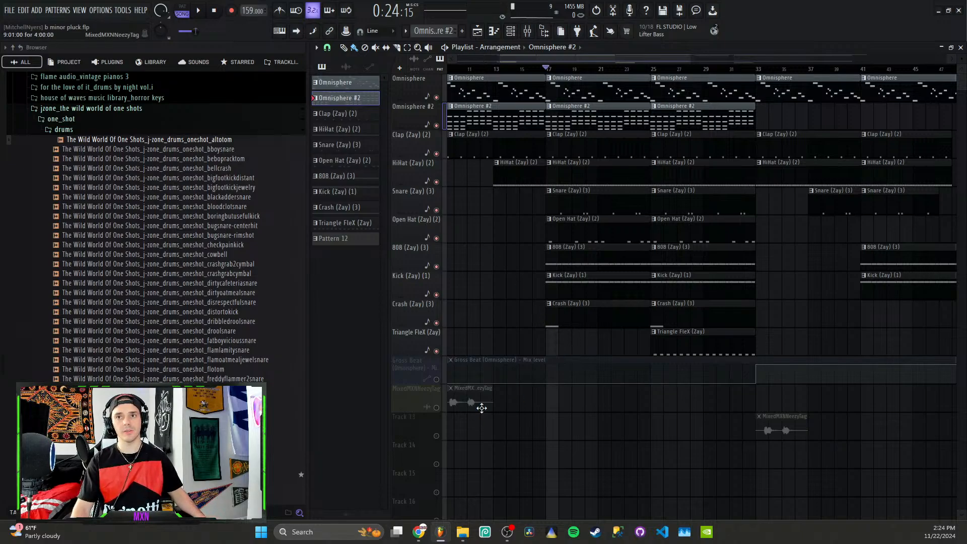
{"action": "left_click", "coordinate": [437, 380]}
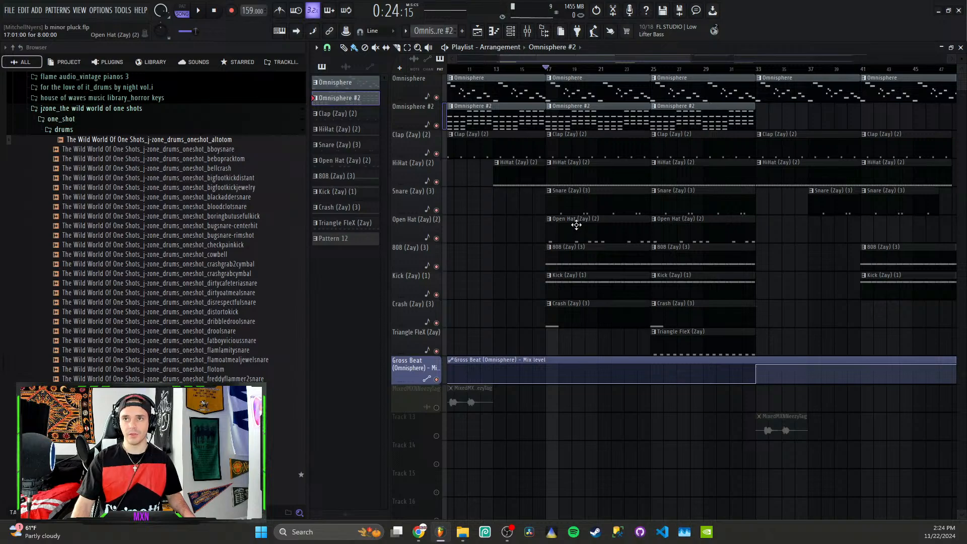
Step: Select the Clap pattern and inspect the Clap channel's volume envelope and sample settings
{"action": "left_click", "coordinate": [511, 32]}
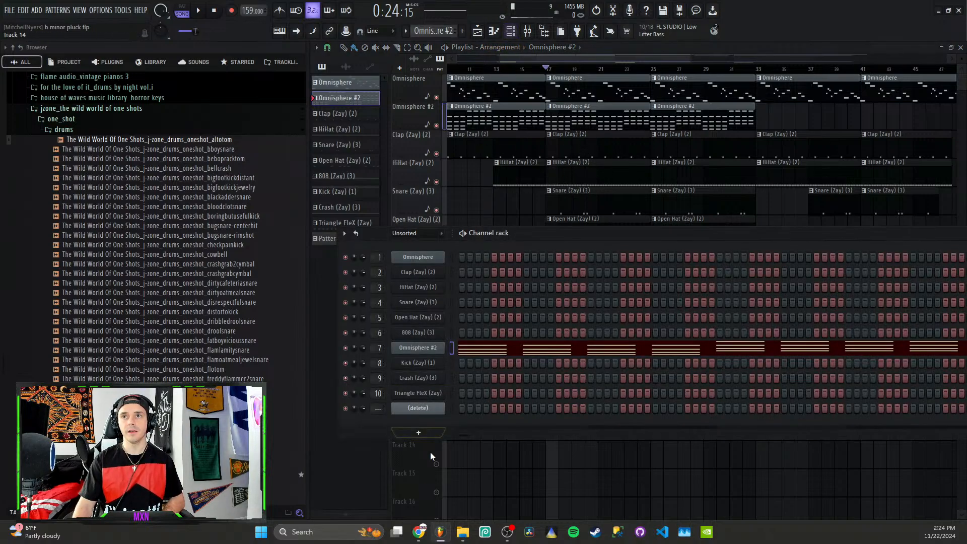
{"action": "left_click", "coordinate": [336, 113]}
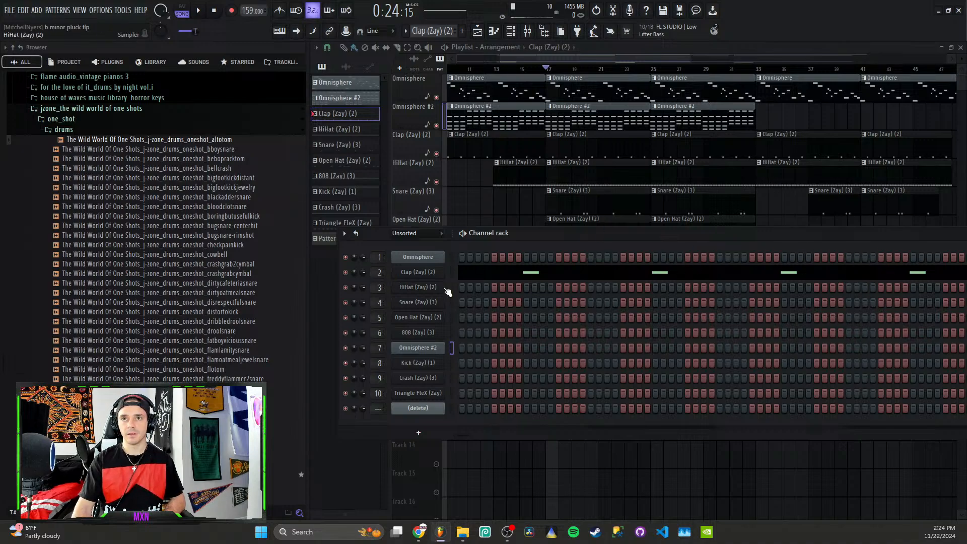
{"action": "left_click", "coordinate": [419, 272]}
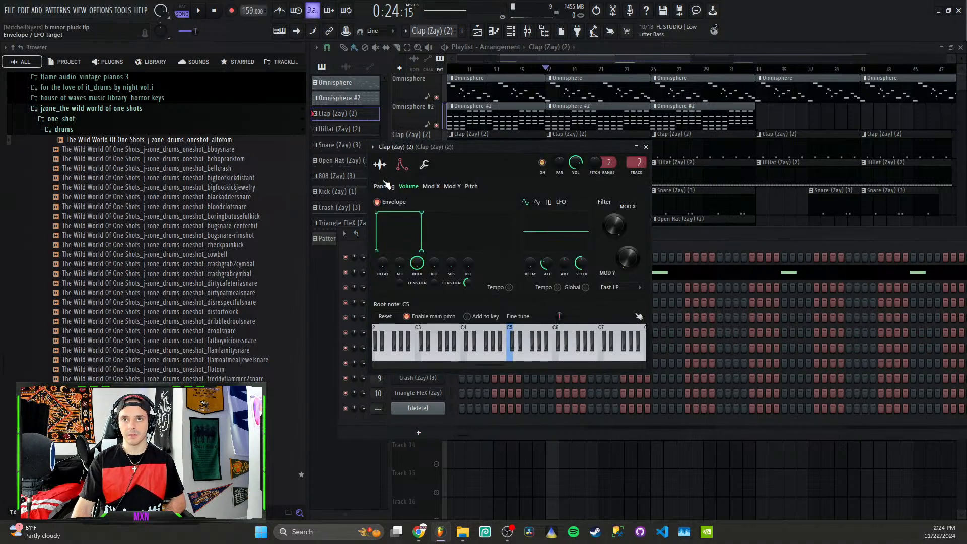
{"action": "left_click", "coordinate": [379, 164]}
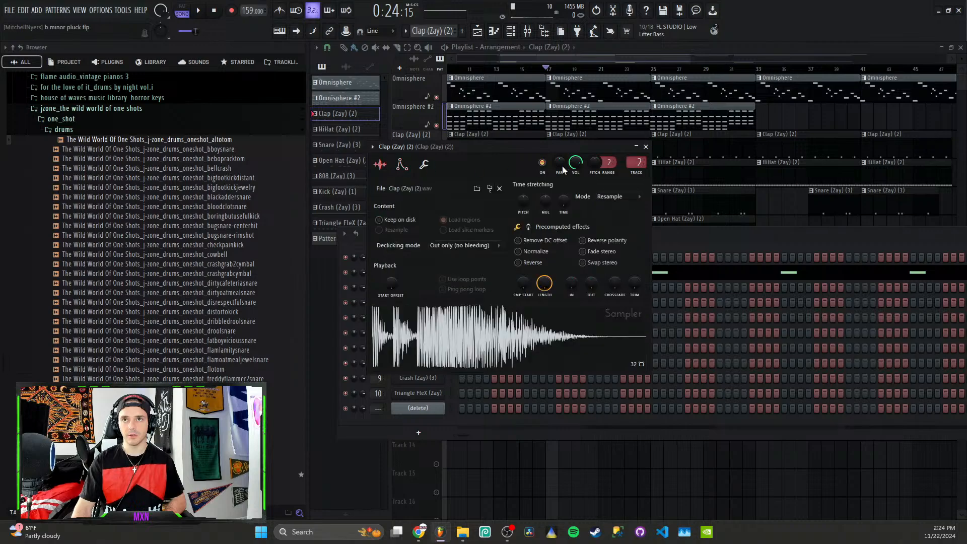
{"action": "left_click", "coordinate": [646, 147]}
Step: Check the Cut itself option on the Clap, HiHat, Snare and Open Hat channels
{"action": "right_click", "coordinate": [428, 273]}
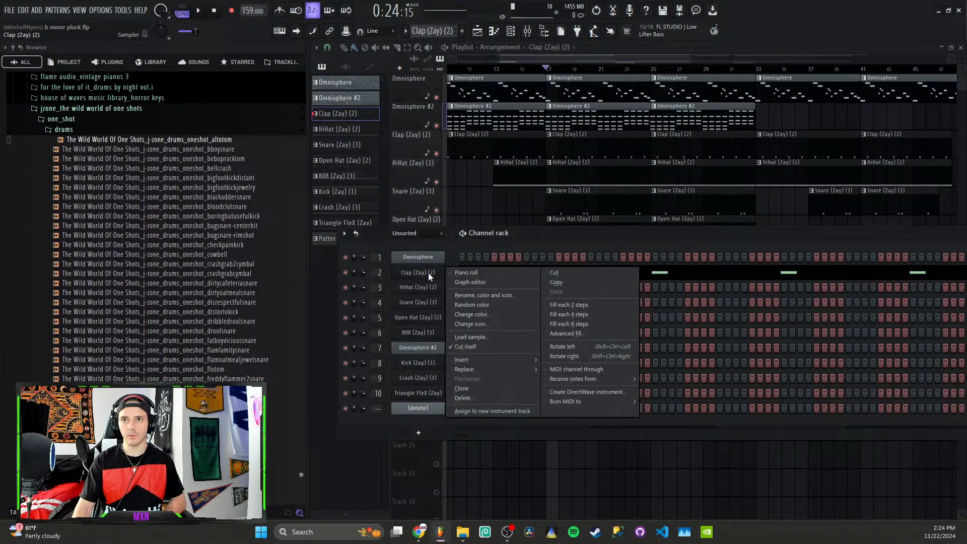
{"action": "left_click", "coordinate": [405, 287]}
{"action": "right_click", "coordinate": [406, 288]}
{"action": "right_click", "coordinate": [406, 304]}
{"action": "right_click", "coordinate": [407, 316]}
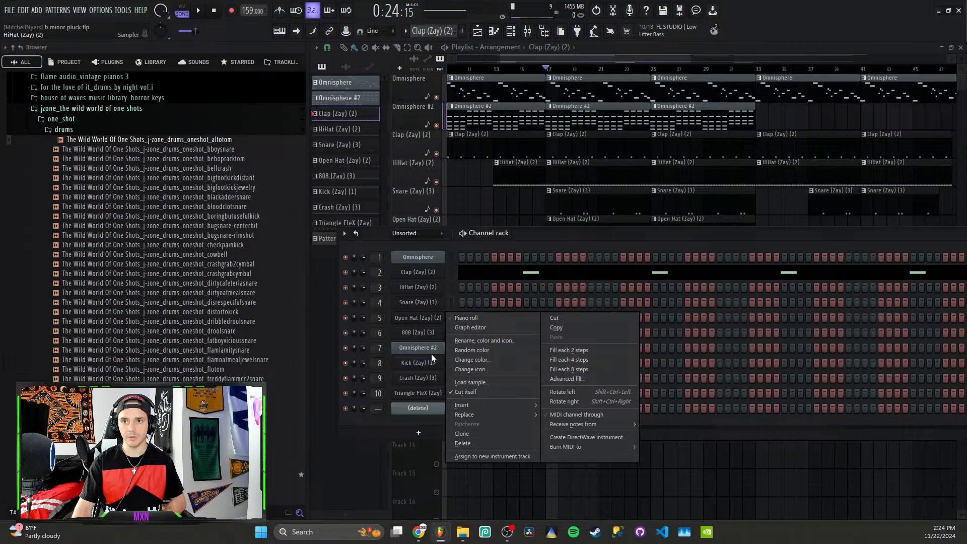
Step: Inspect the HiHat channel's sample settings and volume envelope, closing its window when finished
{"action": "left_click", "coordinate": [409, 288]}
{"action": "left_click", "coordinate": [408, 288]}
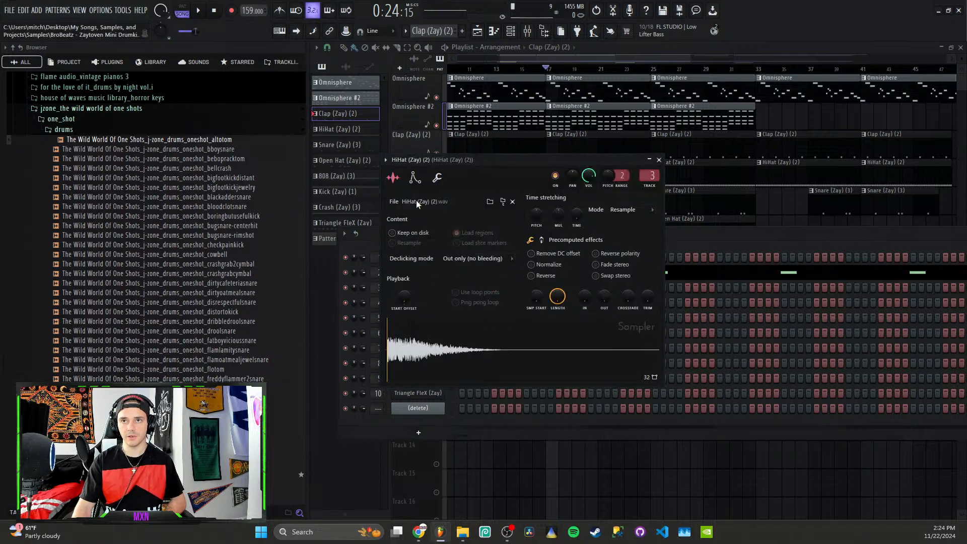
{"action": "left_click", "coordinate": [415, 178]}
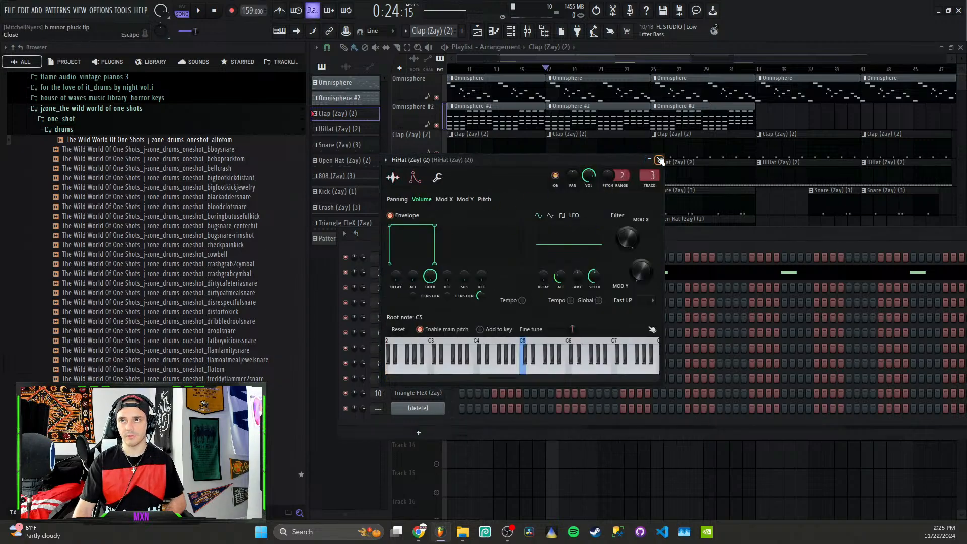
{"action": "left_click", "coordinate": [659, 160]}
{"action": "left_click", "coordinate": [415, 287]}
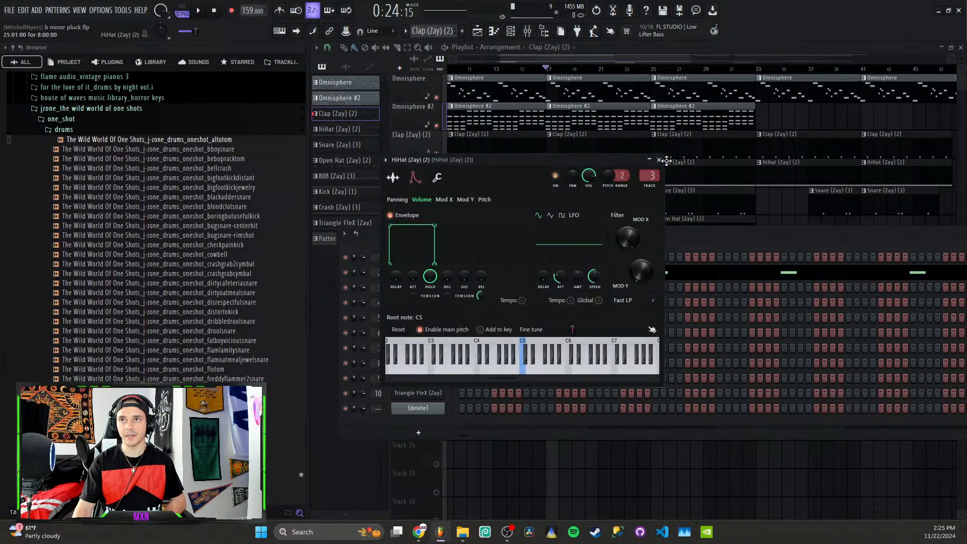
{"action": "left_click", "coordinate": [660, 160]}
Step: Inspect the Snare channel's volume envelope and the Open Hat channel's sample settings
{"action": "left_click", "coordinate": [426, 303]}
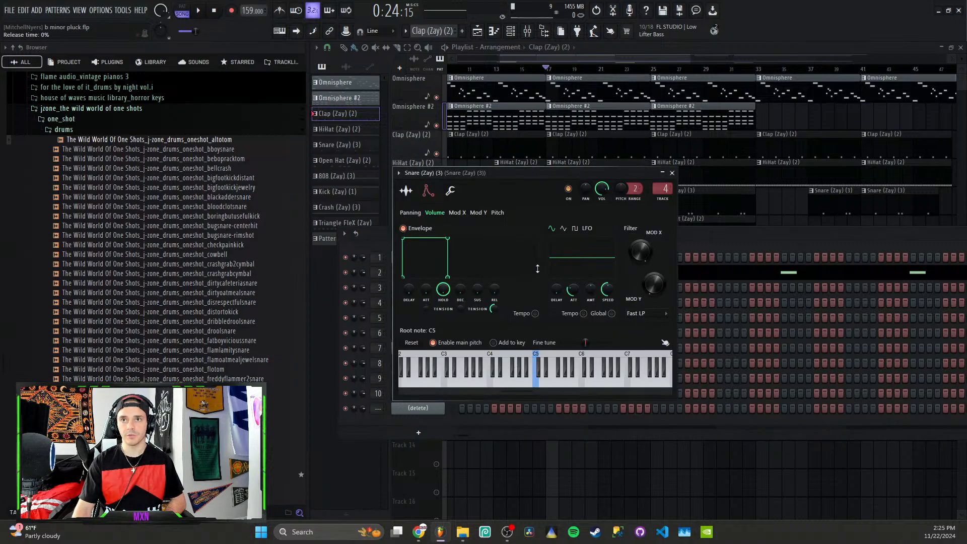
{"action": "left_click", "coordinate": [672, 172]}
{"action": "left_click", "coordinate": [402, 318]}
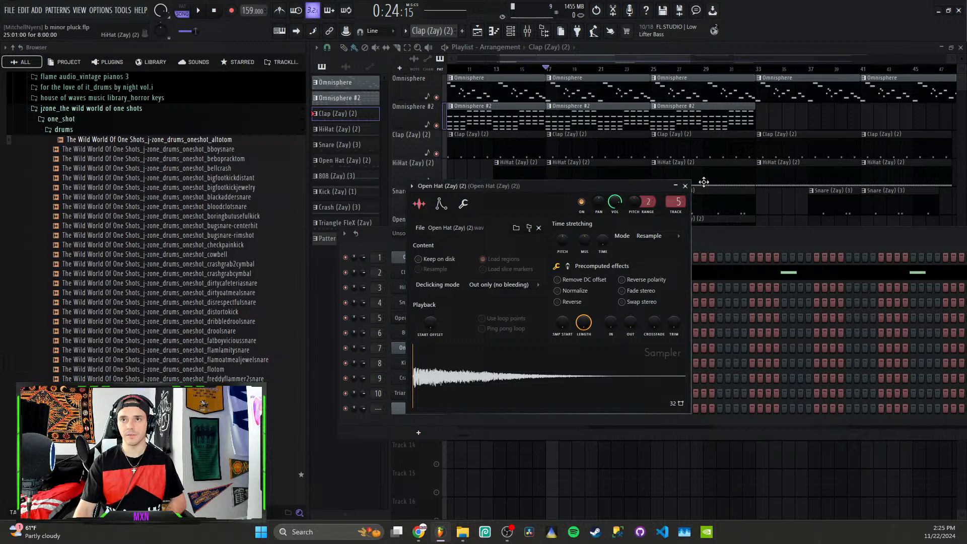
{"action": "left_click", "coordinate": [677, 196]}
Step: Examine the Fruity Parametric EQ 2 curve on the Open Hat mixer track
{"action": "left_click", "coordinate": [527, 30]}
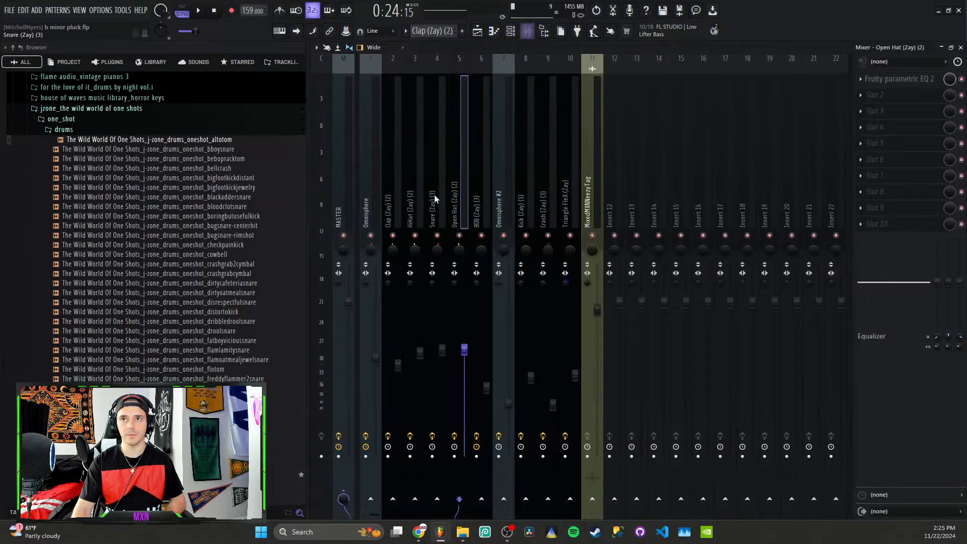
{"action": "left_click", "coordinate": [906, 79]}
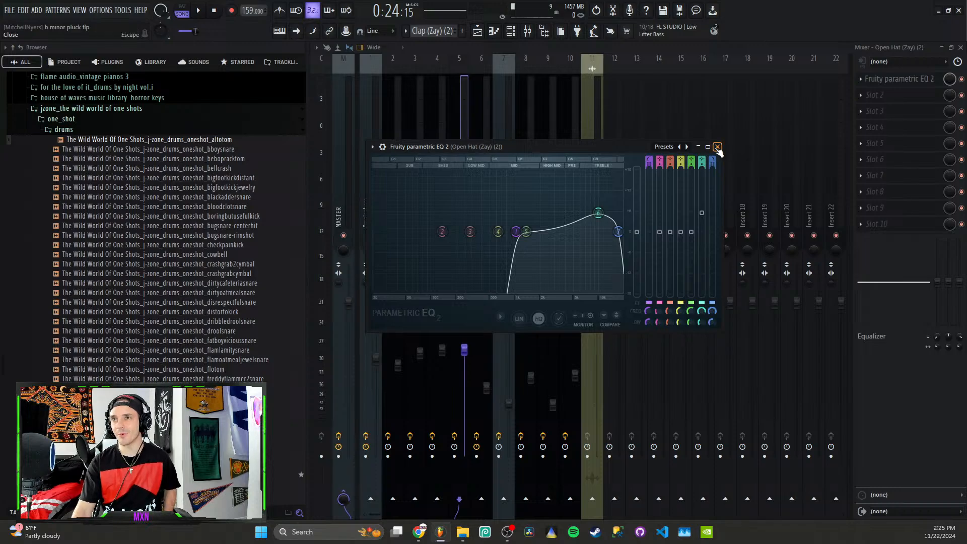
{"action": "left_click", "coordinate": [717, 146]}
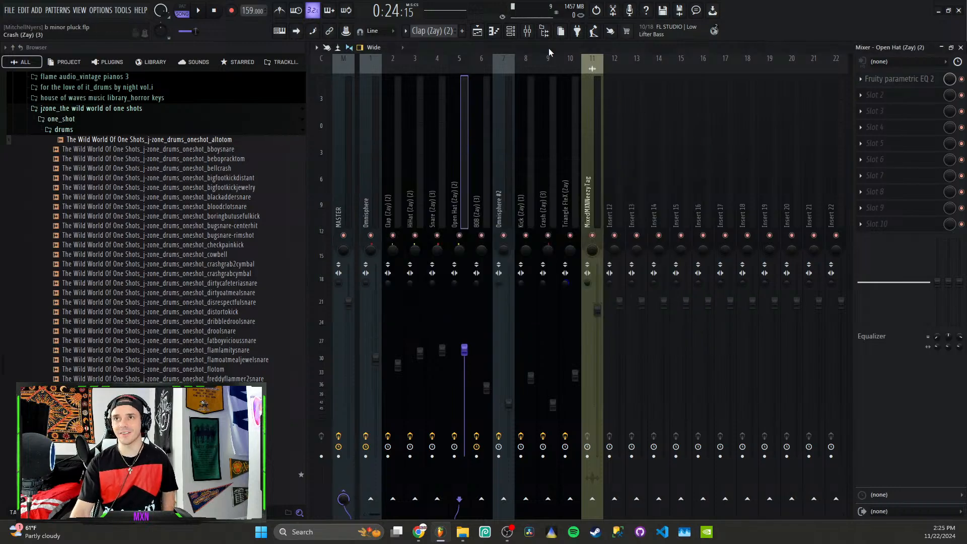
Step: Look over the playlist arrangement and show the effects loaded on the Omnisphere mixer track
{"action": "left_click", "coordinate": [477, 31]}
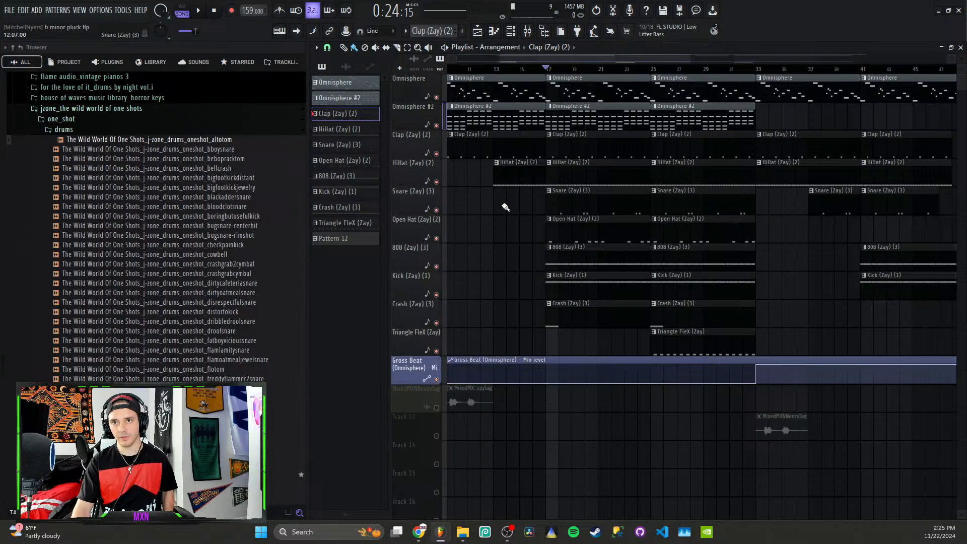
{"action": "left_click", "coordinate": [528, 32]}
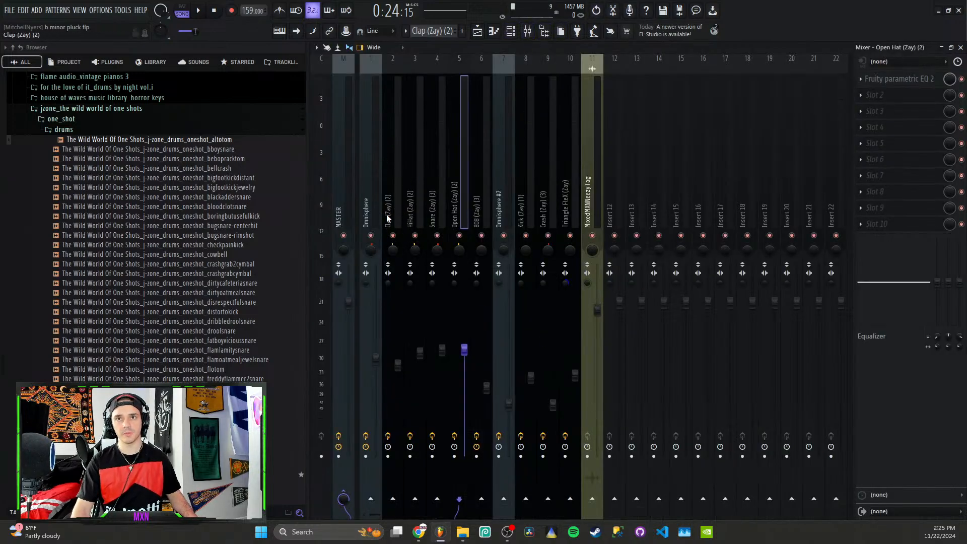
{"action": "left_click", "coordinate": [370, 218]}
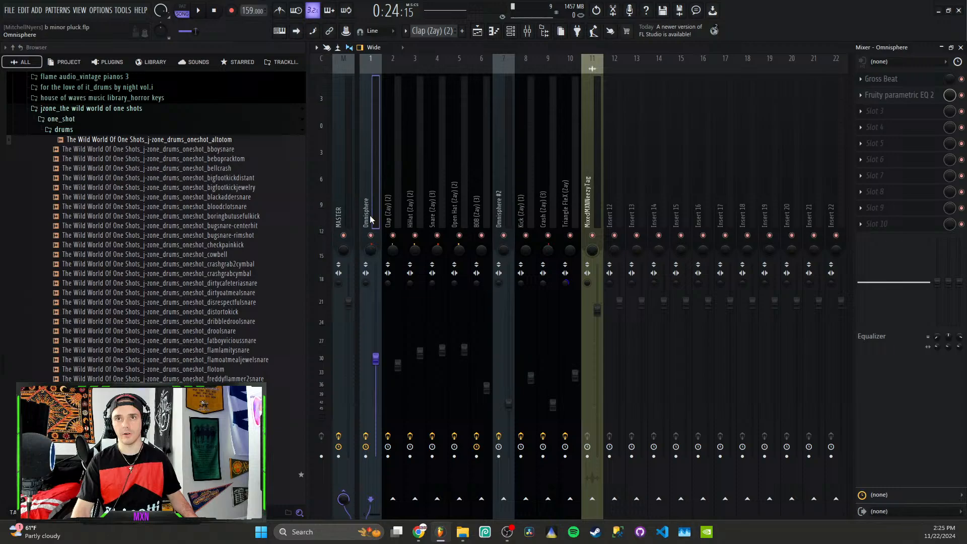
Step: Play the playlist arrangement from about bar 31 to hear the Gross Beat section, and stop playback
{"action": "left_click", "coordinate": [477, 31]}
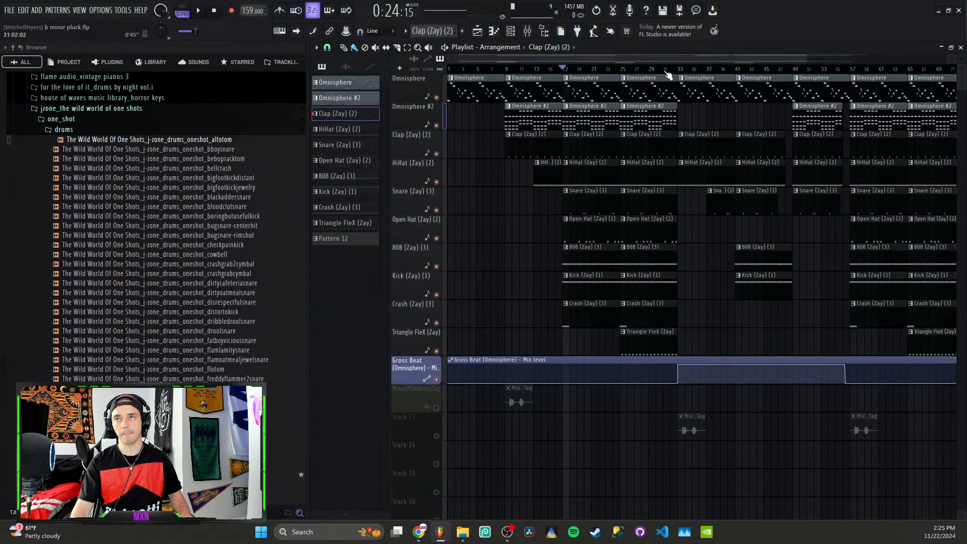
{"action": "left_click", "coordinate": [667, 71]}
{"action": "key", "text": "space"}
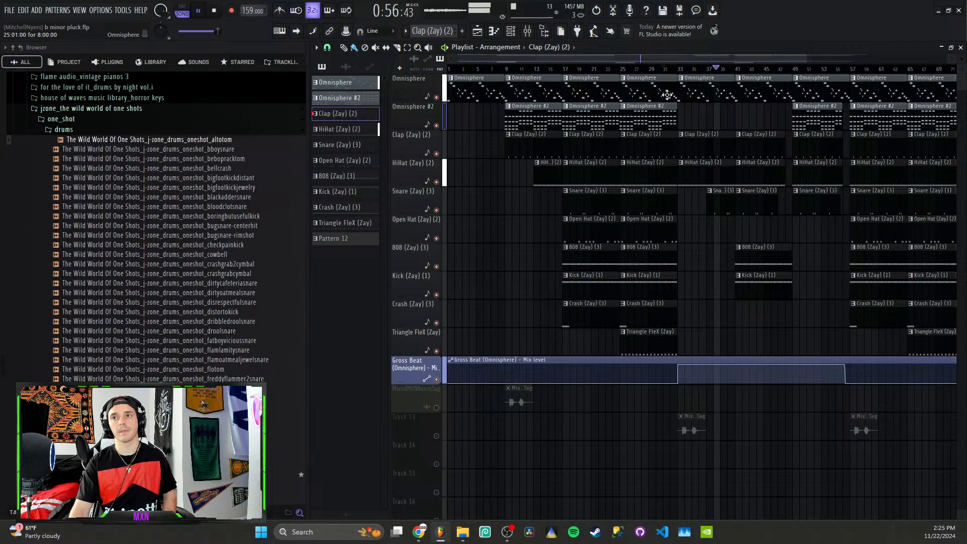
{"action": "key", "text": "space"}
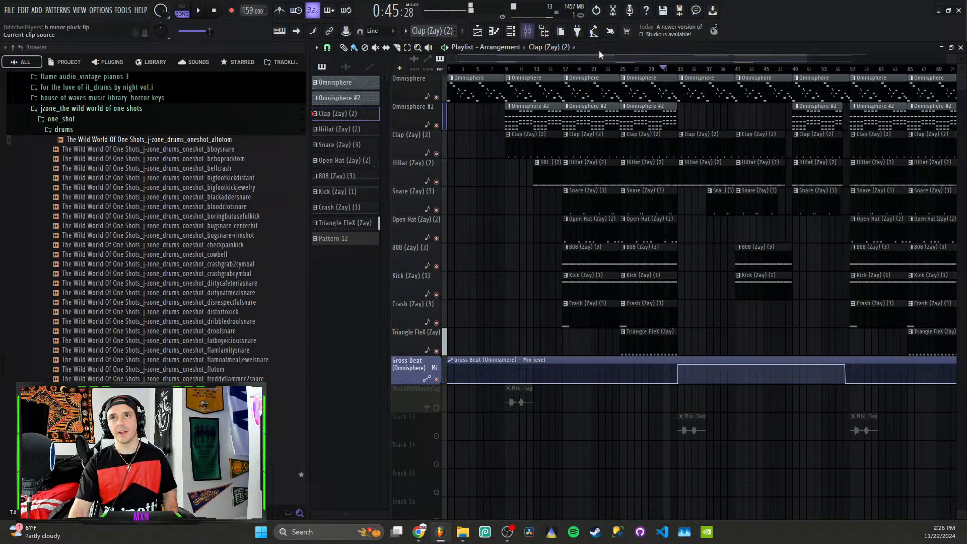
Step: Replay the section while viewing the Omnisphere track's Gross Beat time envelope, and stop playback
{"action": "key", "text": "space"}
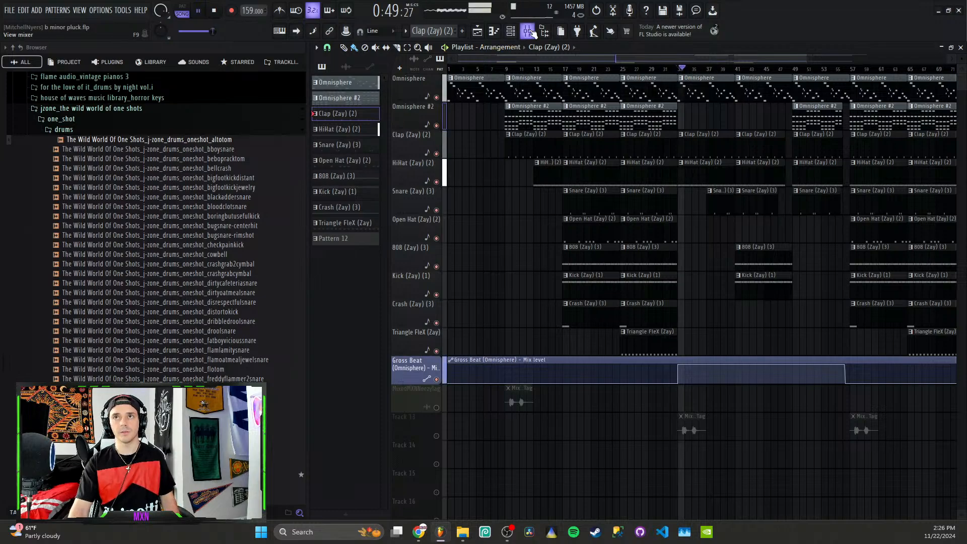
{"action": "left_click", "coordinate": [529, 32]}
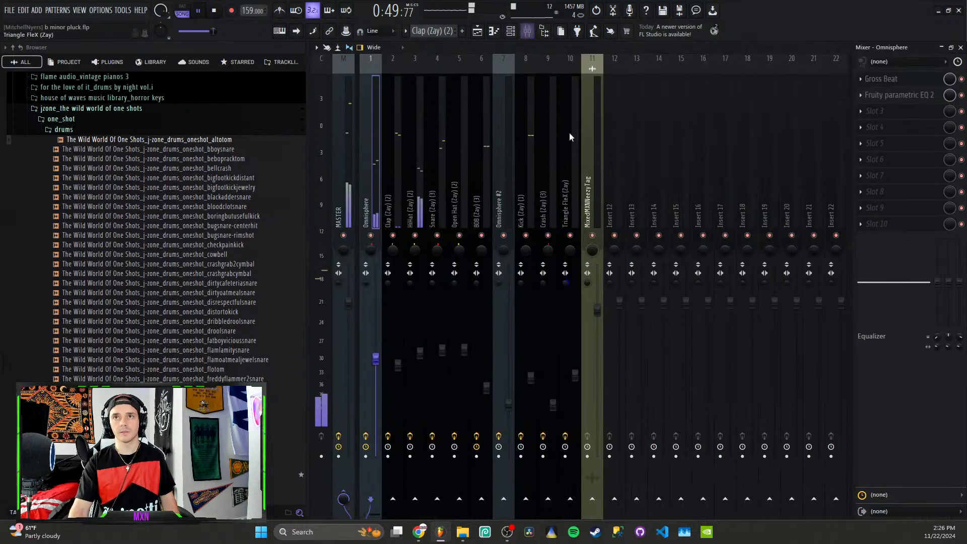
{"action": "left_click", "coordinate": [882, 79]}
{"action": "key", "text": "space"}
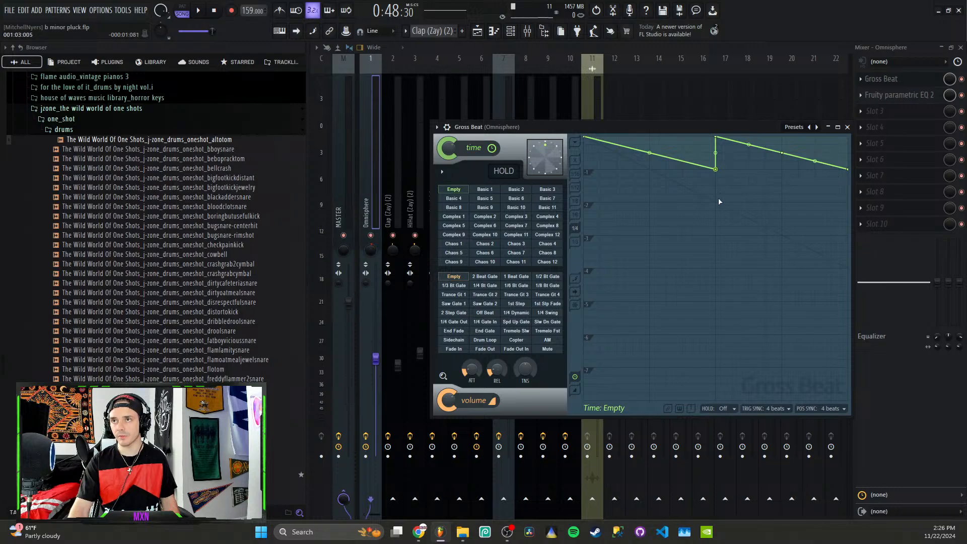
Step: Load a second Gross Beat in slot 3 of the Omnisphere mixer track and disable the original in slot 1
{"action": "left_click", "coordinate": [873, 112]}
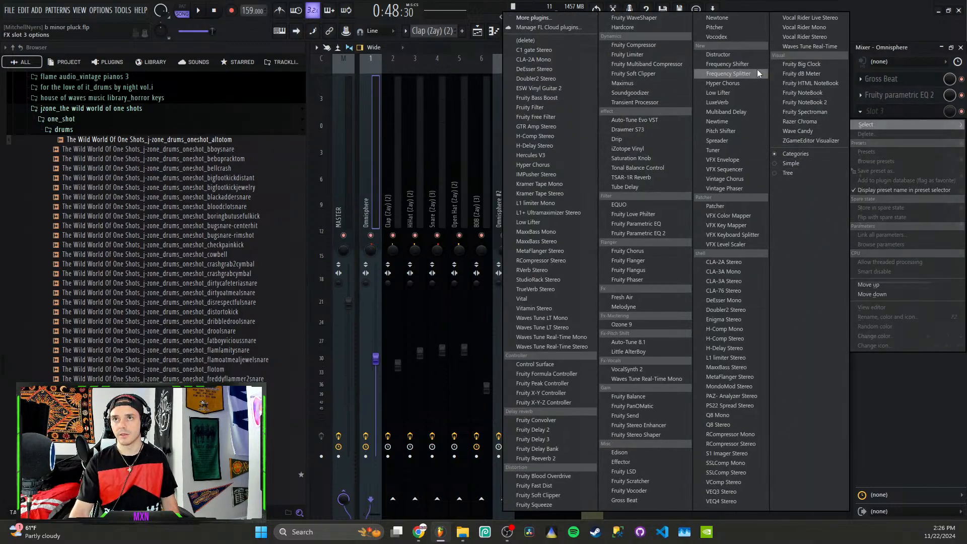
{"action": "left_click", "coordinate": [635, 500]}
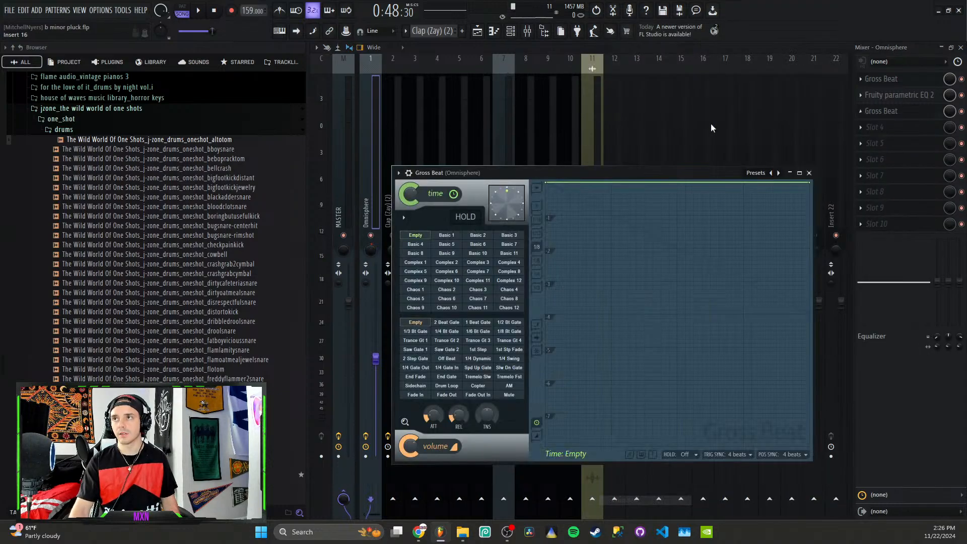
{"action": "left_click", "coordinate": [961, 79]}
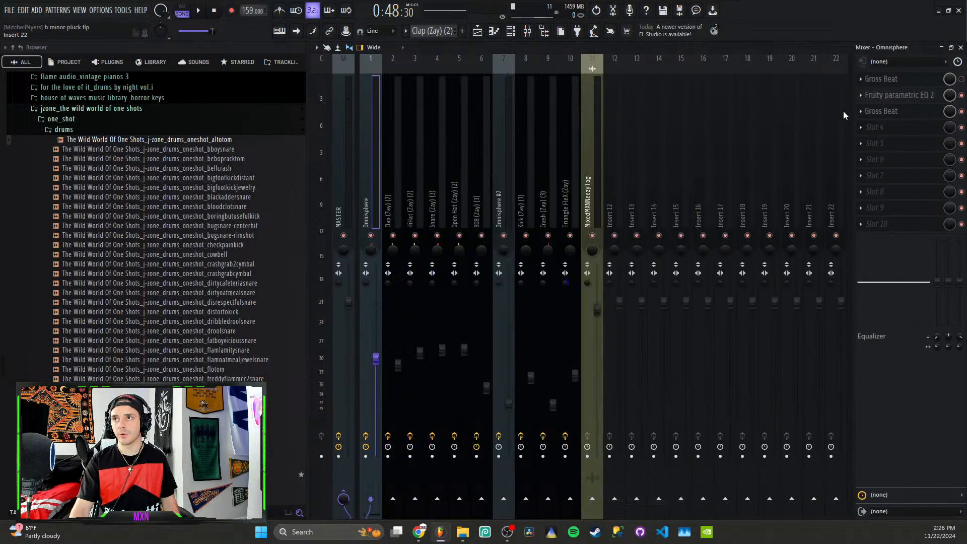
Step: Shape the new Gross Beat's time envelope into a straight downward slope ending at line 2, and play it back
{"action": "left_click", "coordinate": [881, 111]}
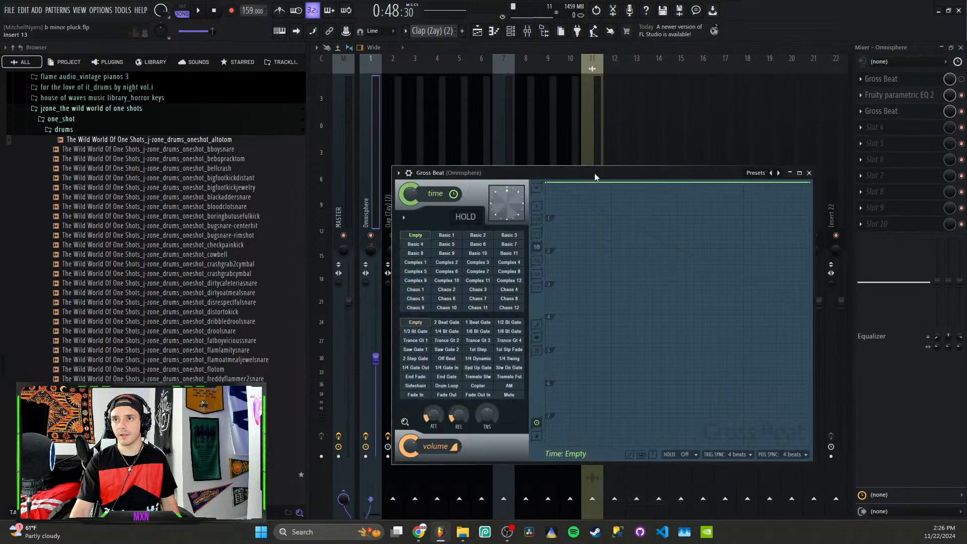
{"action": "right_click", "coordinate": [810, 183]}
{"action": "left_click", "coordinate": [832, 233]}
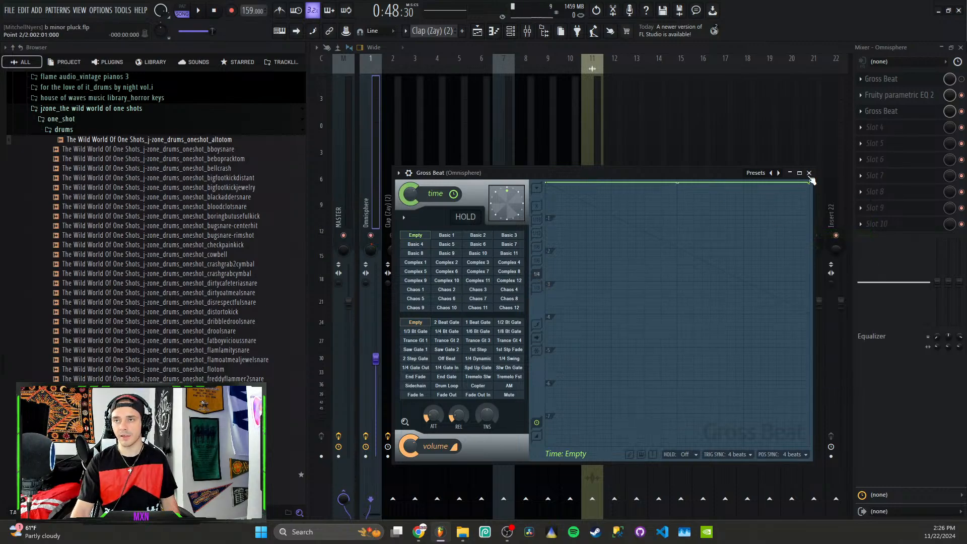
{"action": "left_click_drag", "start_coordinate": [811, 183], "coordinate": [816, 247]}
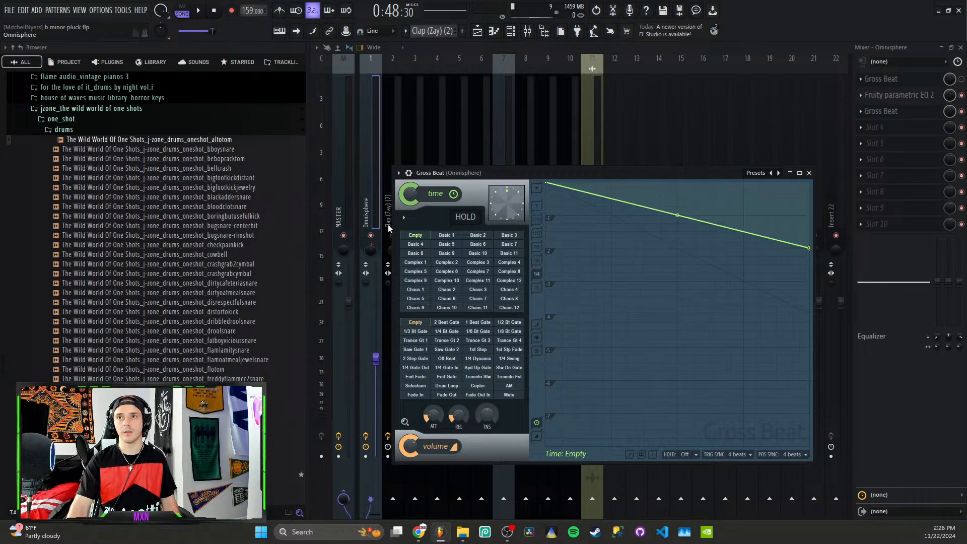
{"action": "key", "text": "space"}
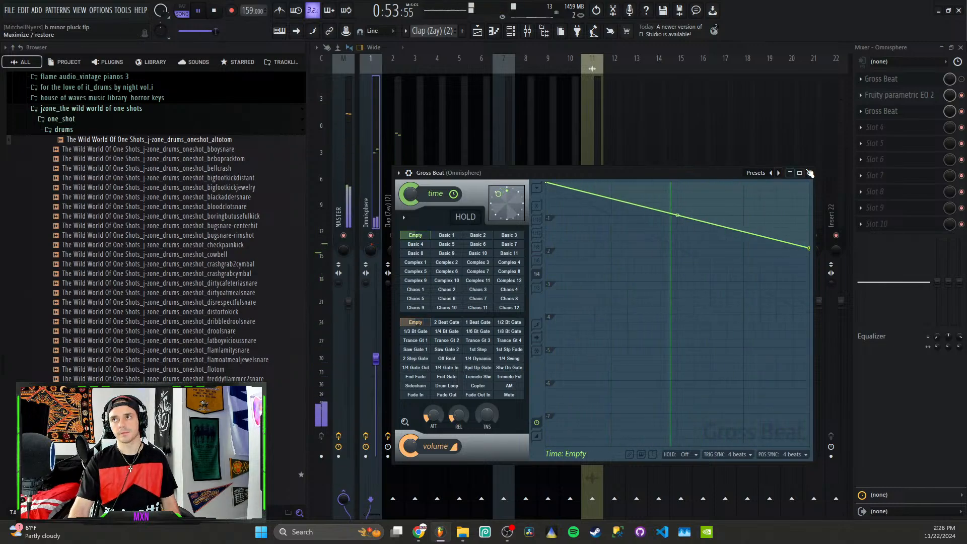
Step: Move the new Gross Beat up to slot 2, split its time envelope into two downward slopes each ending at line 1, and play it back
{"action": "scroll", "coordinate": [902, 114], "scroll_direction": "up", "scroll_amount": 1}
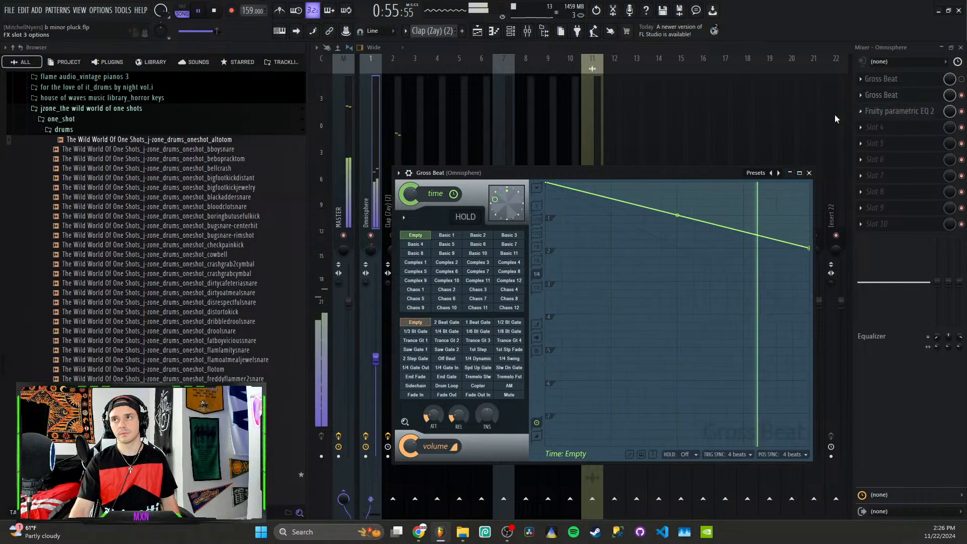
{"action": "key", "text": "space"}
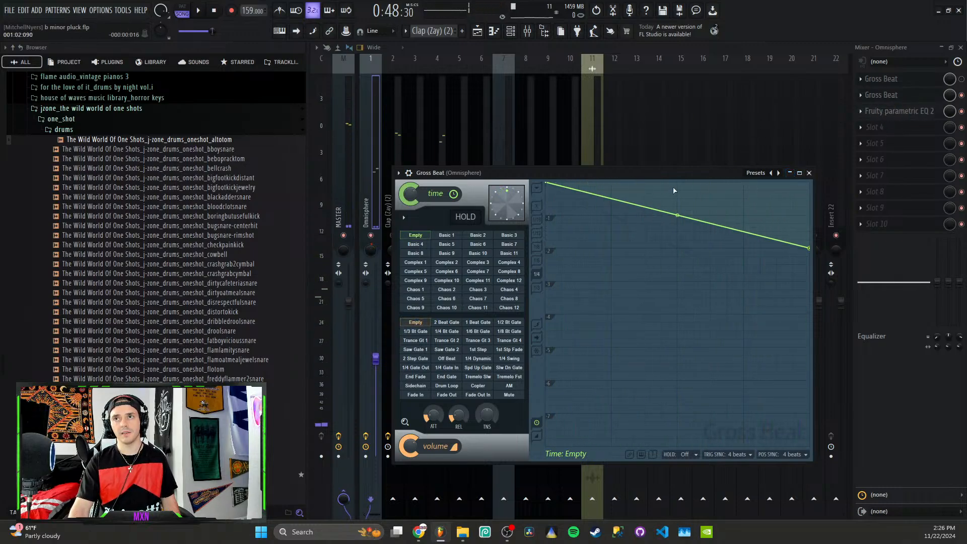
{"action": "left_click", "coordinate": [676, 216]}
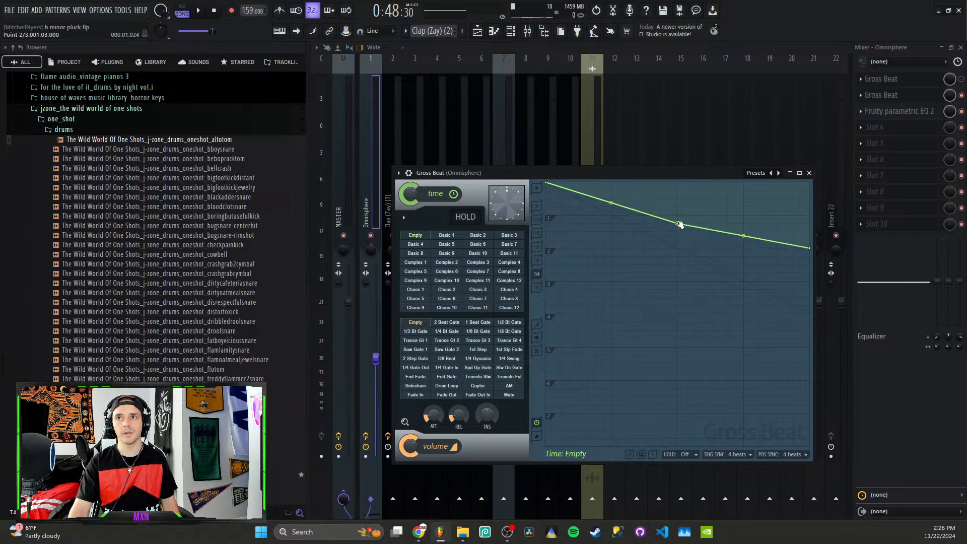
{"action": "left_click", "coordinate": [677, 184]}
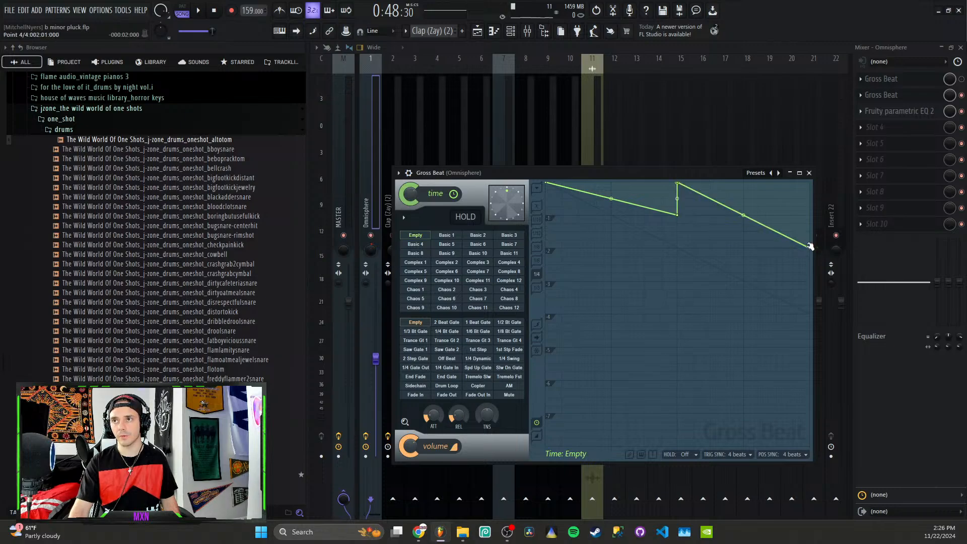
{"action": "left_click_drag", "start_coordinate": [811, 248], "coordinate": [816, 216]}
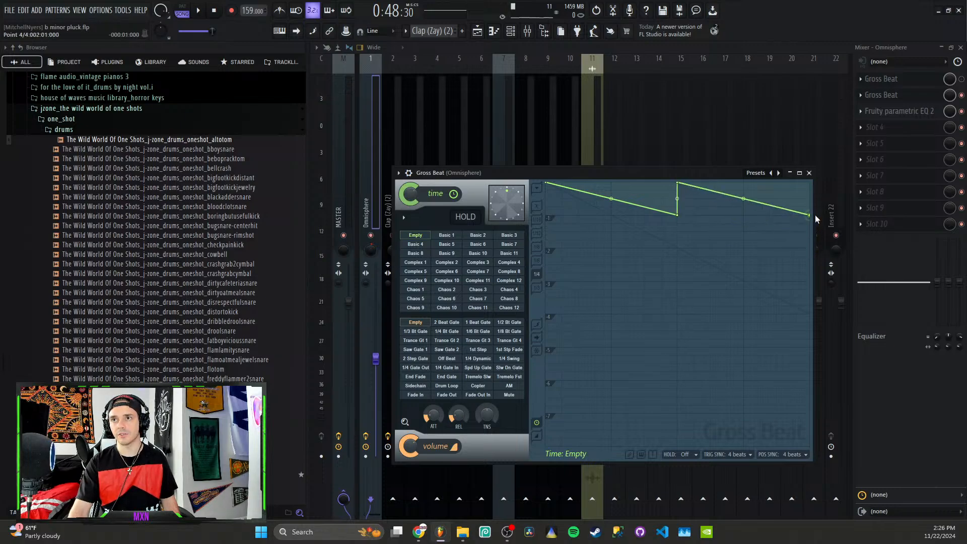
{"action": "key", "text": "space"}
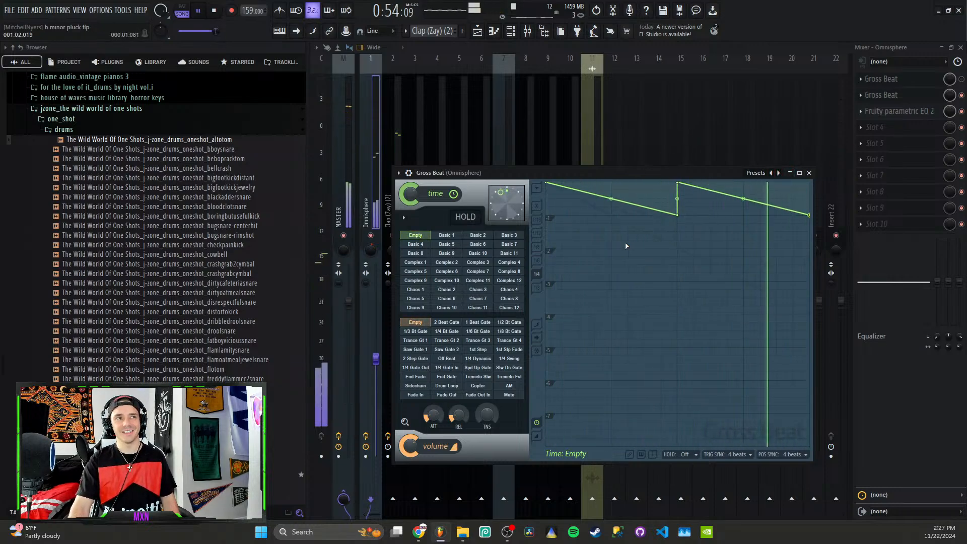
{"action": "key", "text": "space"}
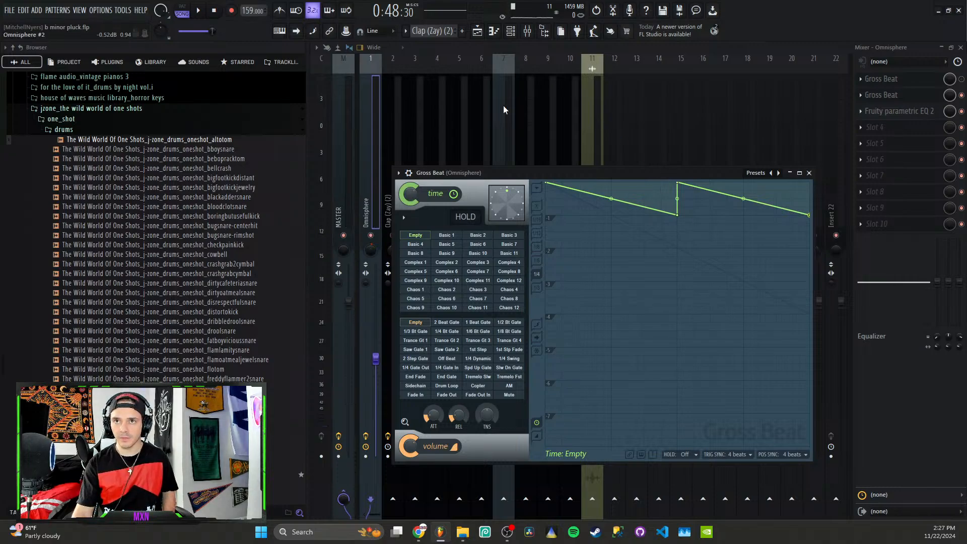
Step: Audition the second Gross Beat's Chaos 6 and Complex 3 time envelopes, stopping playback after each
{"action": "left_click", "coordinate": [447, 299]}
{"action": "key", "text": "space"}
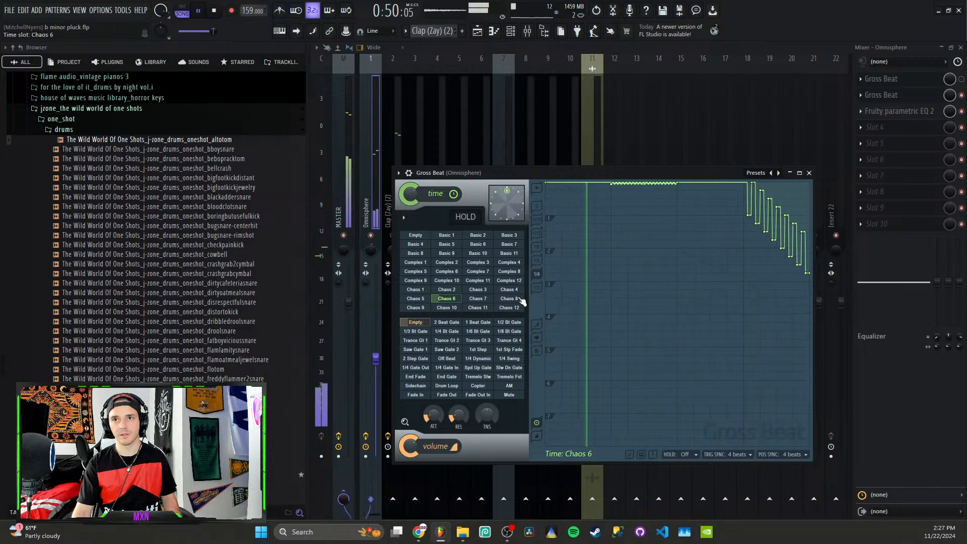
{"action": "key", "text": "space"}
{"action": "left_click", "coordinate": [480, 265]}
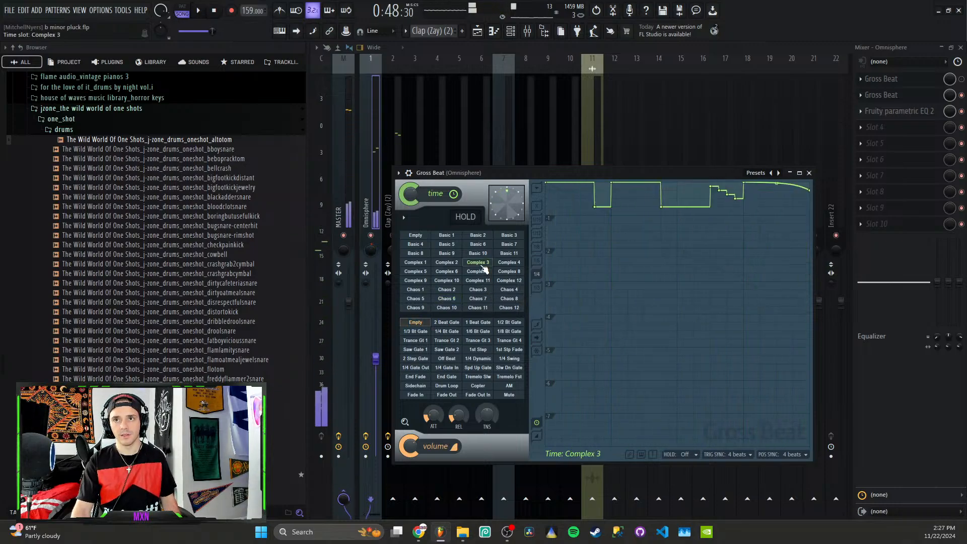
{"action": "key", "text": "space"}
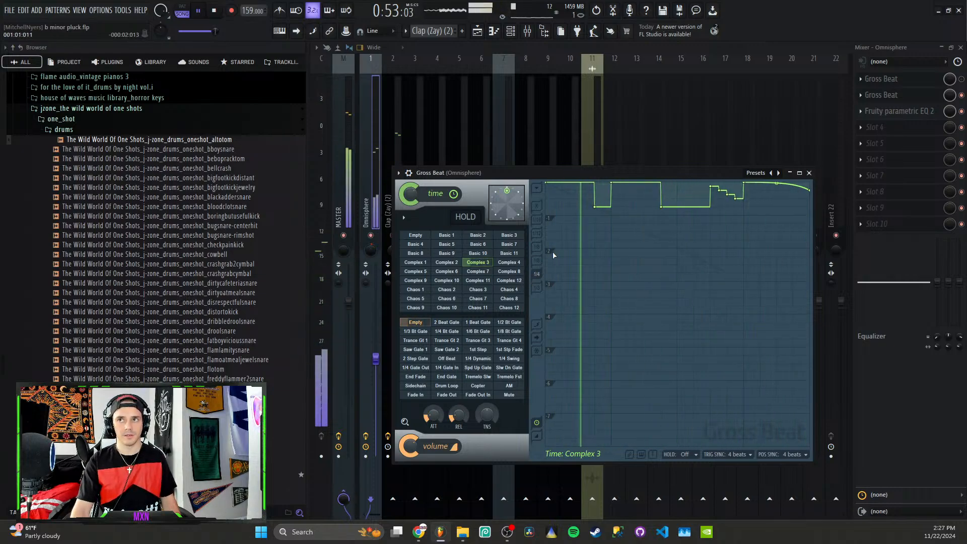
{"action": "key", "text": "space"}
Step: Select the Chaos 4 time envelope, audition Complex 9 and Complex 1, and return to the Empty slot before stopping playback
{"action": "left_click", "coordinate": [508, 290]}
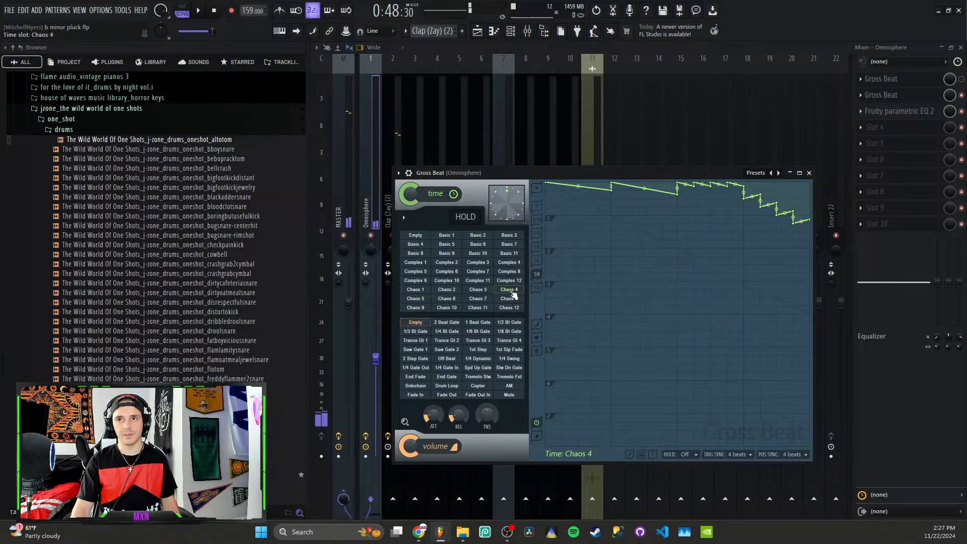
{"action": "left_click", "coordinate": [427, 281]}
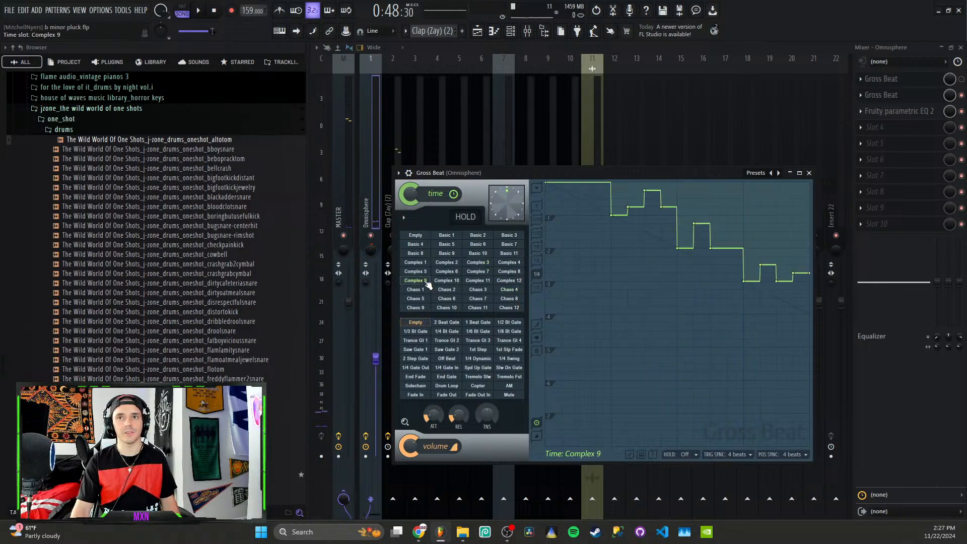
{"action": "key", "text": "space"}
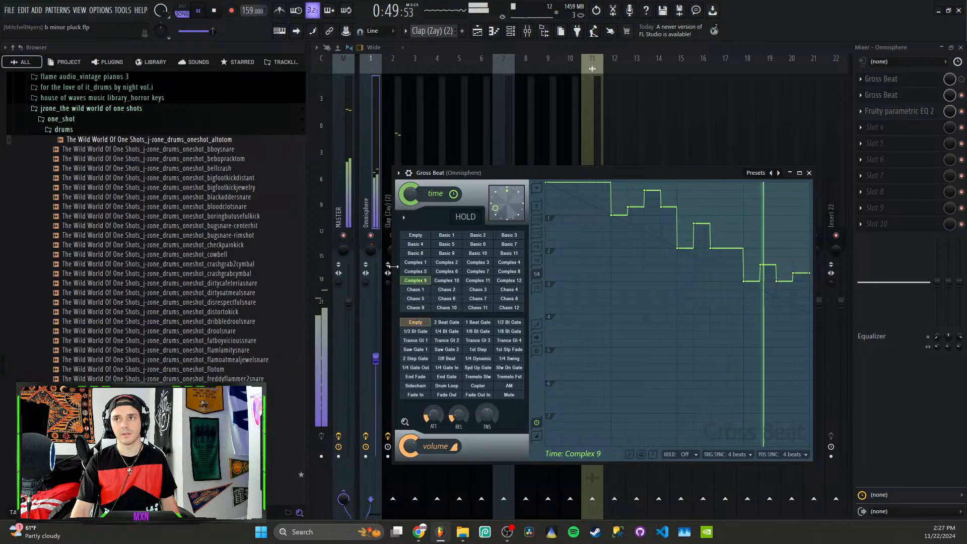
{"action": "left_click", "coordinate": [425, 265]}
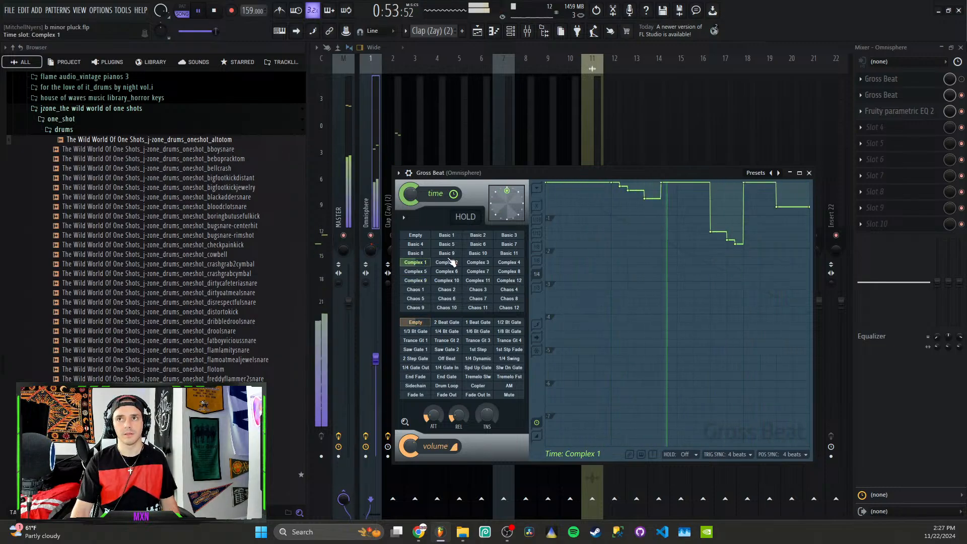
{"action": "left_click", "coordinate": [421, 235]}
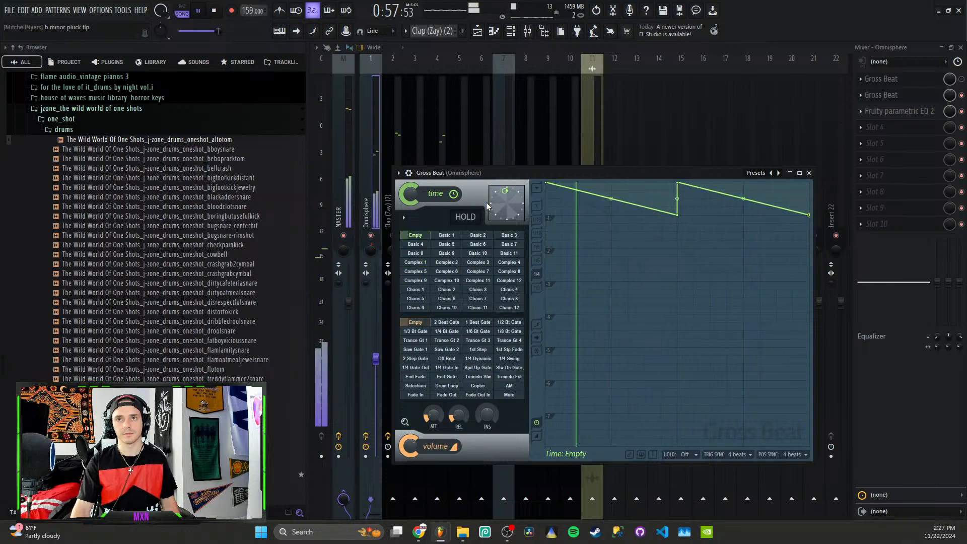
{"action": "key", "text": "space"}
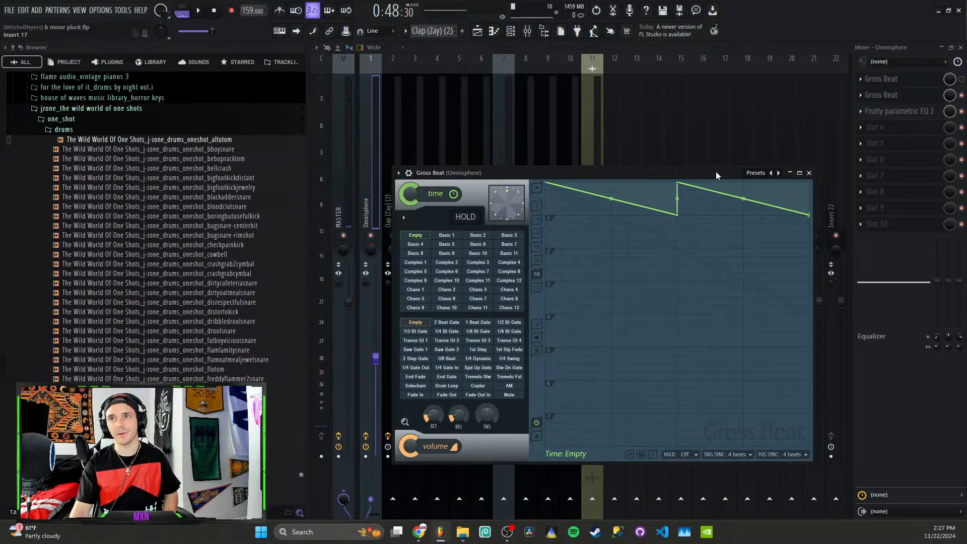
Step: Split the Empty time envelope's second half into two steeper slopes each dropping to line 2, play it back, and stop
{"action": "left_click", "coordinate": [744, 248]}
{"action": "left_click", "coordinate": [746, 184]}
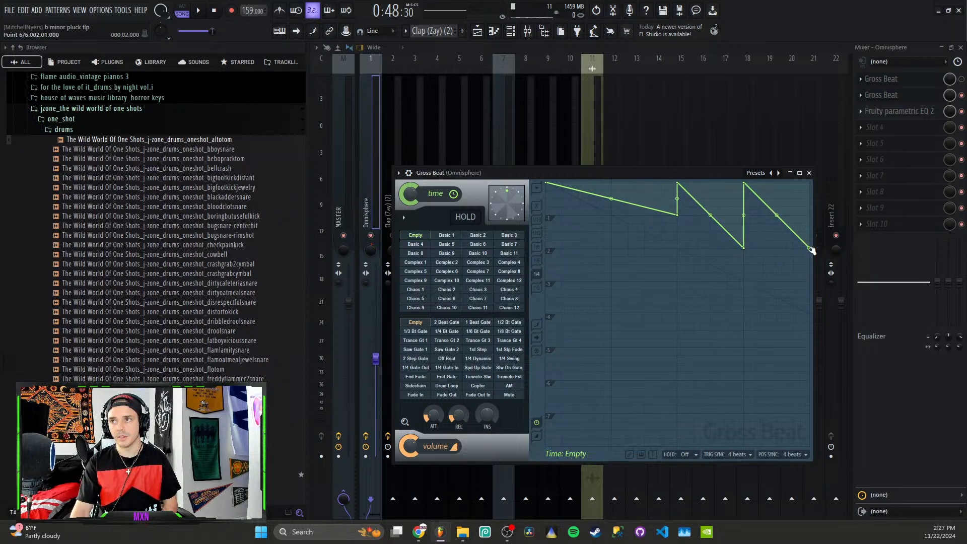
{"action": "key", "text": "space"}
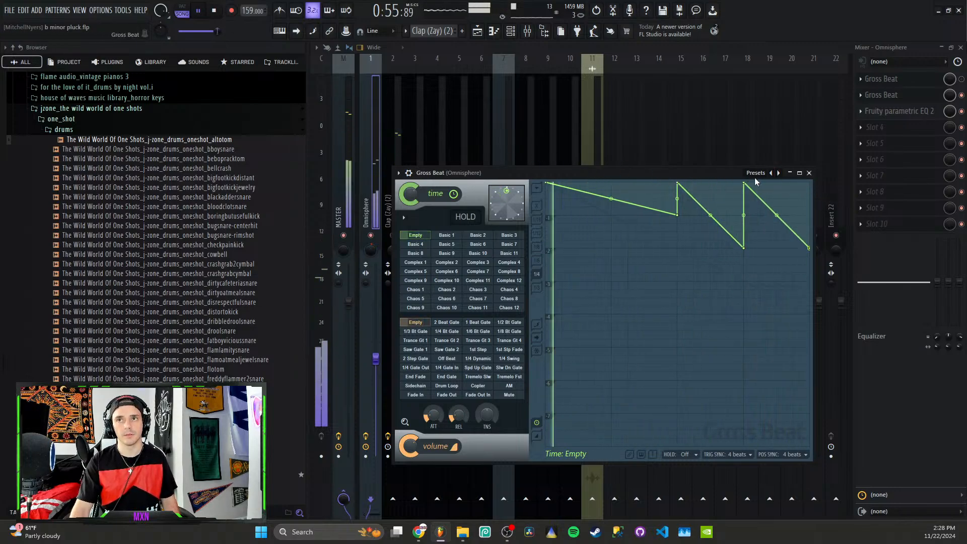
{"action": "key", "text": "space"}
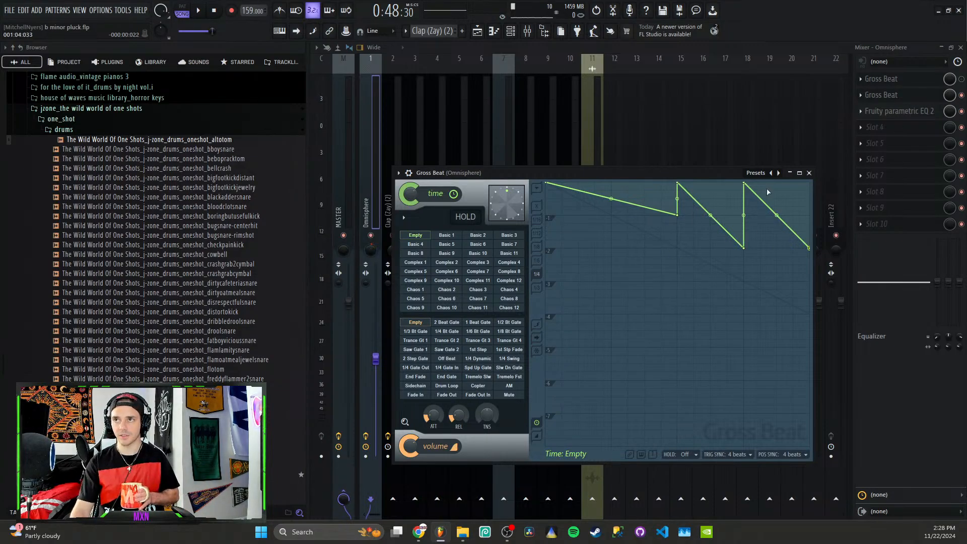
Step: Load the Nick Mira preset in Gross Beat, view Grunge, and audition the Uzi Lead time envelope
{"action": "left_click", "coordinate": [778, 173]}
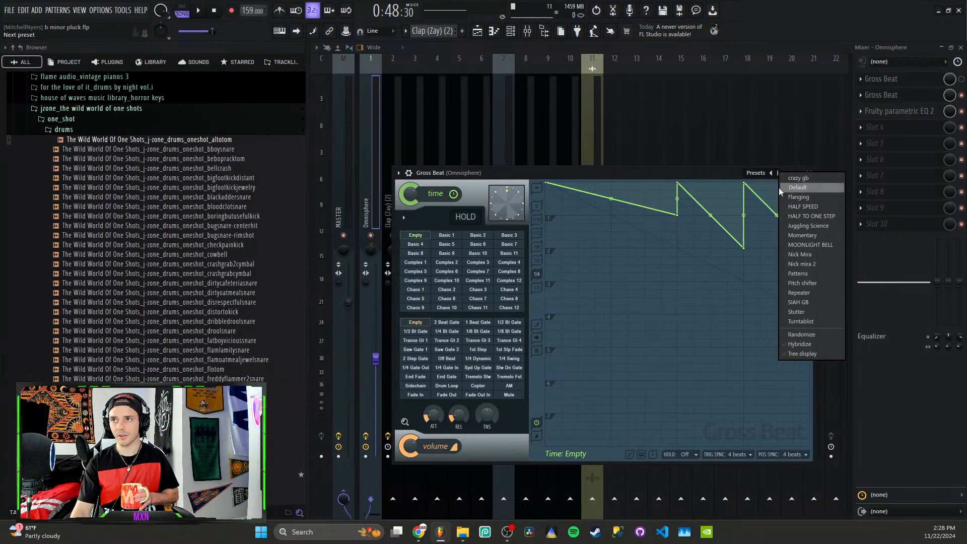
{"action": "left_click", "coordinate": [829, 255]}
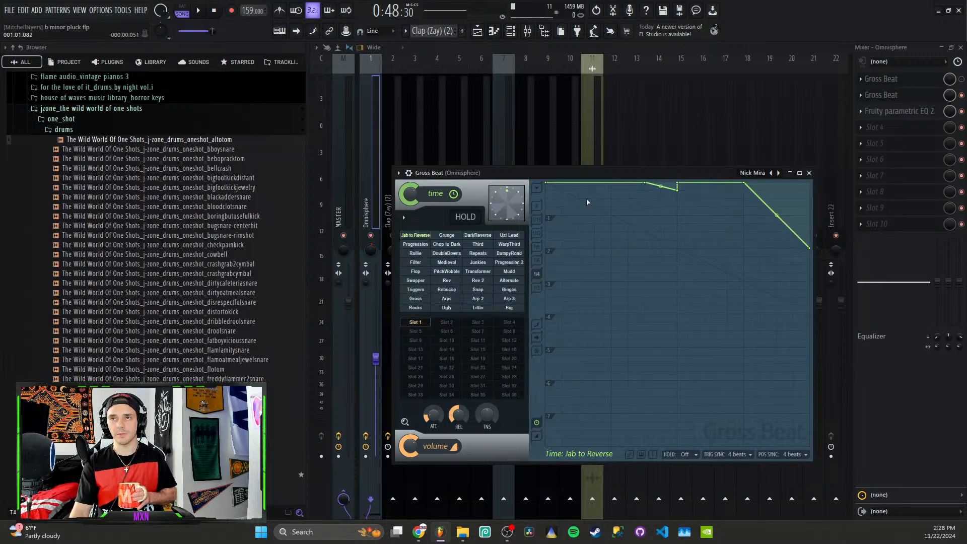
{"action": "left_click", "coordinate": [453, 235]}
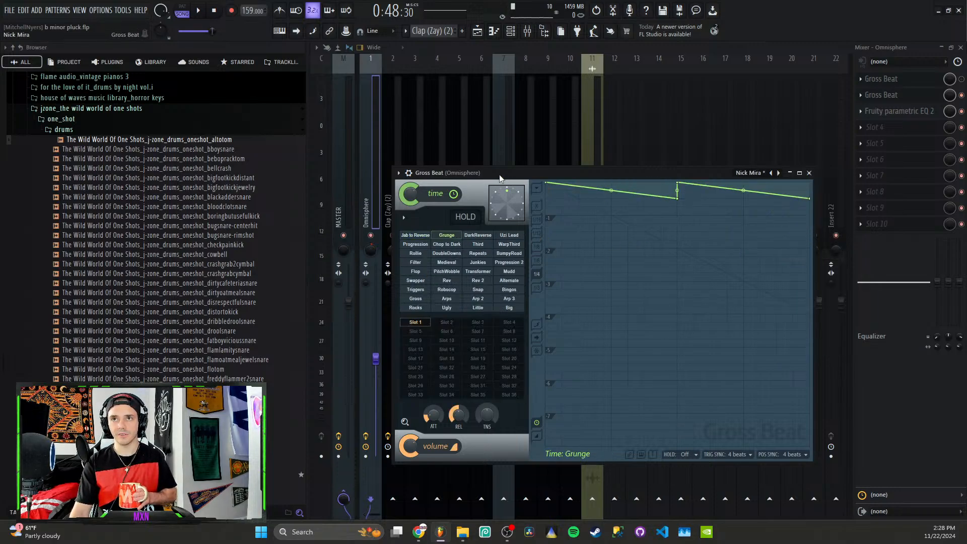
{"action": "left_click", "coordinate": [509, 235]}
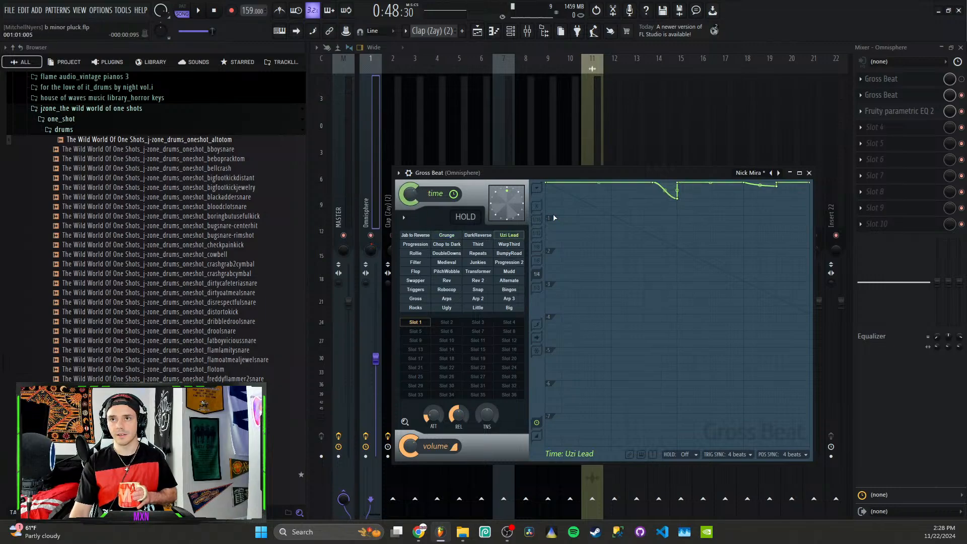
{"action": "key", "text": "space"}
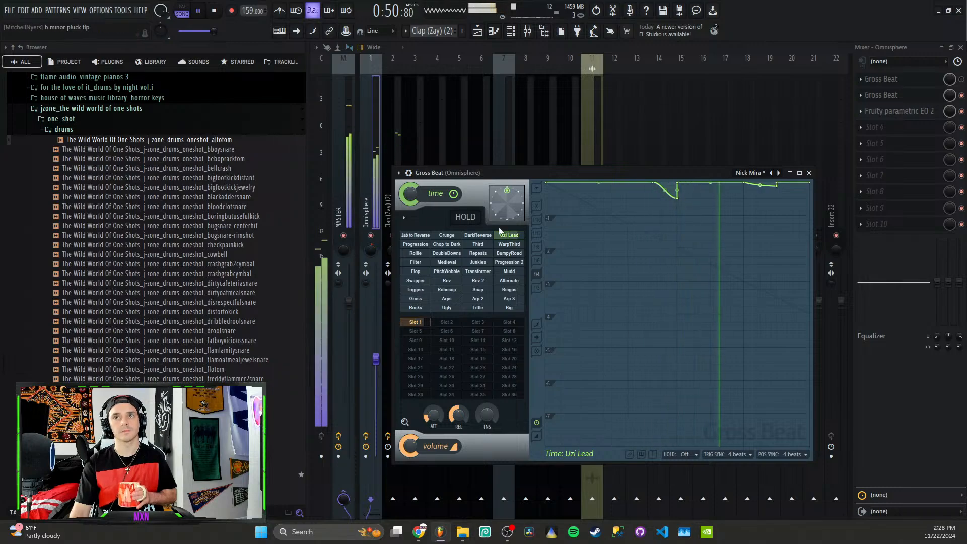
{"action": "left_click", "coordinate": [215, 11]}
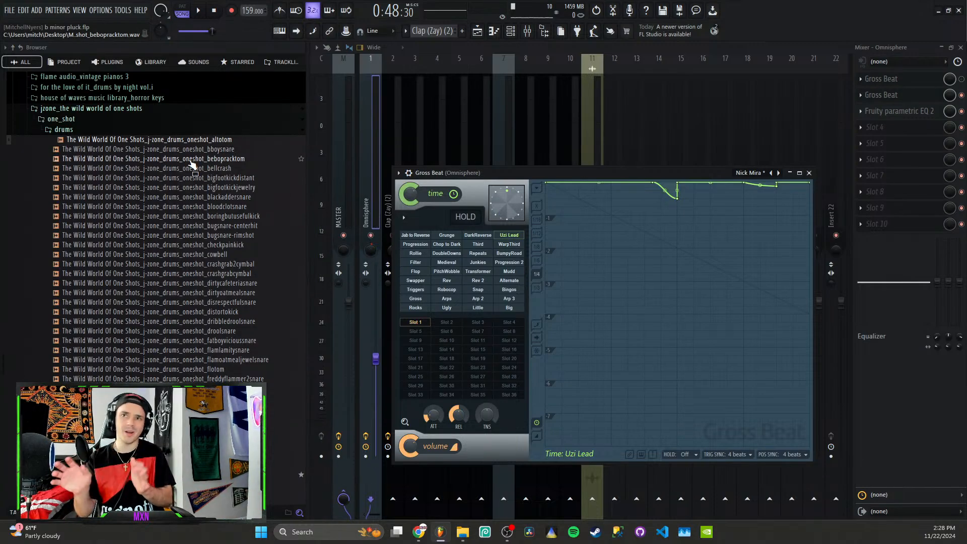
Step: Audition the Nick Mira preset's Arp 2 time envelope and stop playback
{"action": "left_click", "coordinate": [478, 298]}
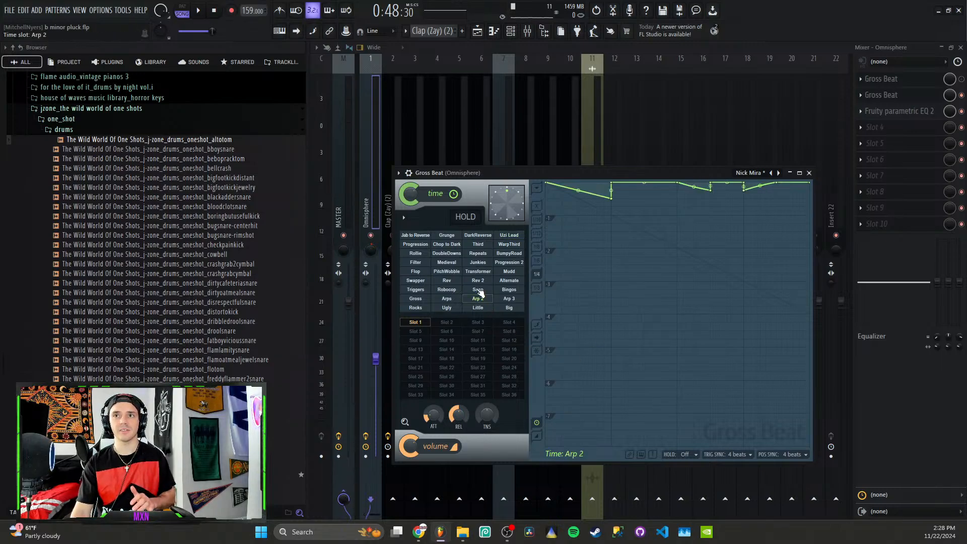
{"action": "key", "text": "space"}
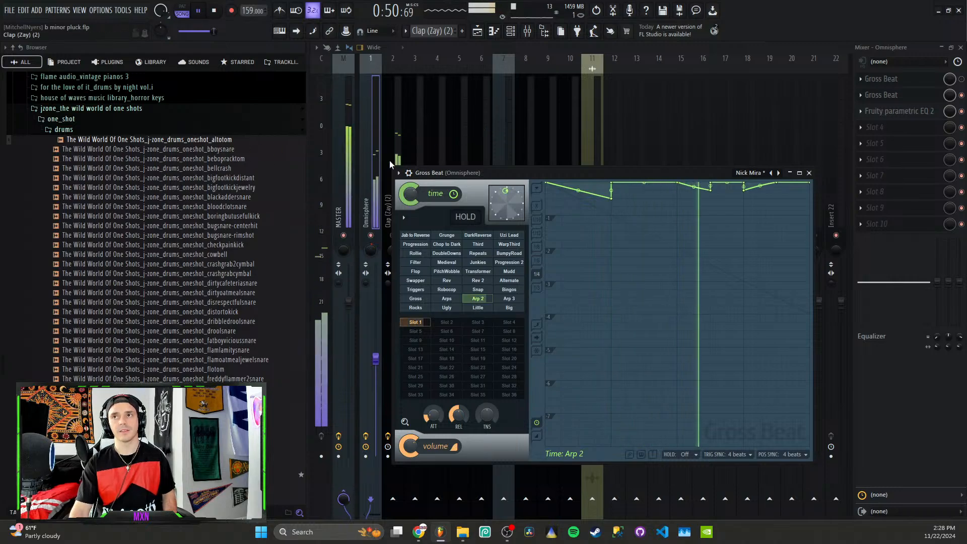
{"action": "key", "text": "space"}
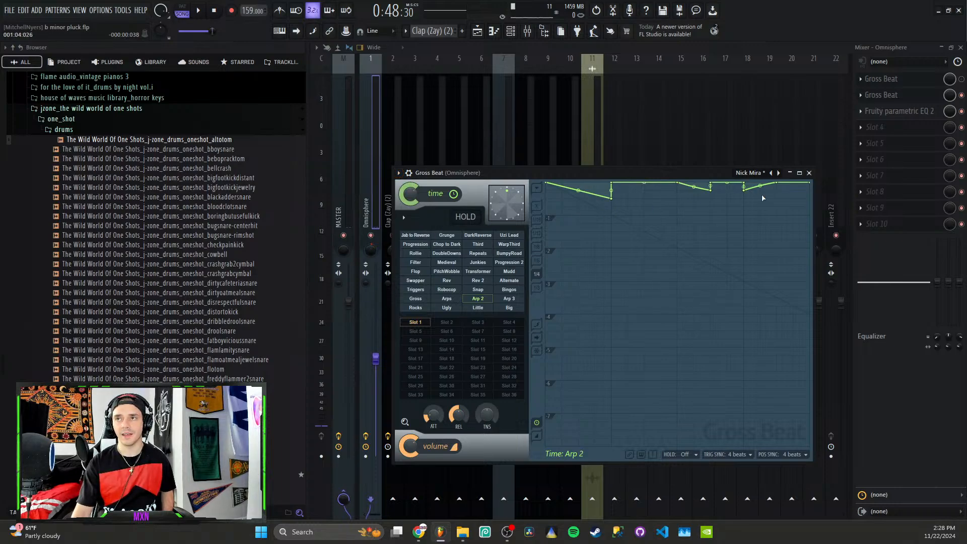
Step: Load the Default preset in the second Gross Beat and remove it from slot 2, then enable and open the original in slot 1
{"action": "left_click", "coordinate": [779, 174]}
{"action": "left_click", "coordinate": [800, 182]}
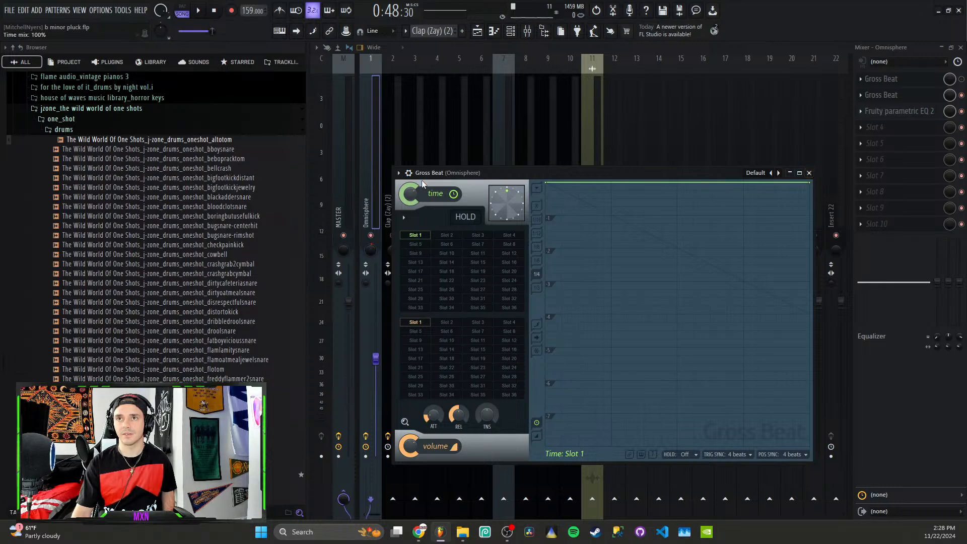
{"action": "left_click", "coordinate": [398, 173]}
{"action": "left_click", "coordinate": [478, 193]}
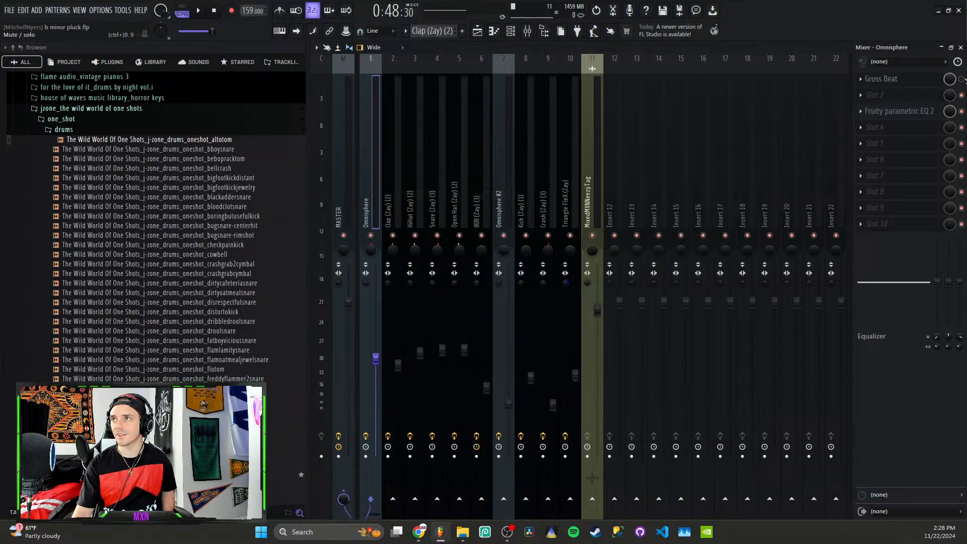
{"action": "left_click", "coordinate": [883, 79]}
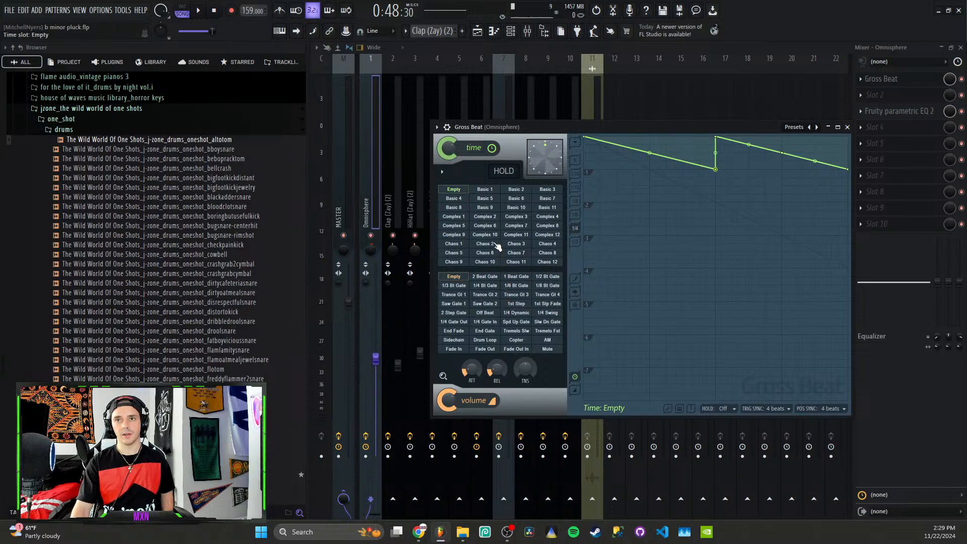
Step: Audition the original Gross Beat's 2 Beat Gate, 1st Step and Tremelo Slw volume envelopes, then return to Empty and stop playback
{"action": "left_click", "coordinate": [485, 277]}
{"action": "key", "text": "space"}
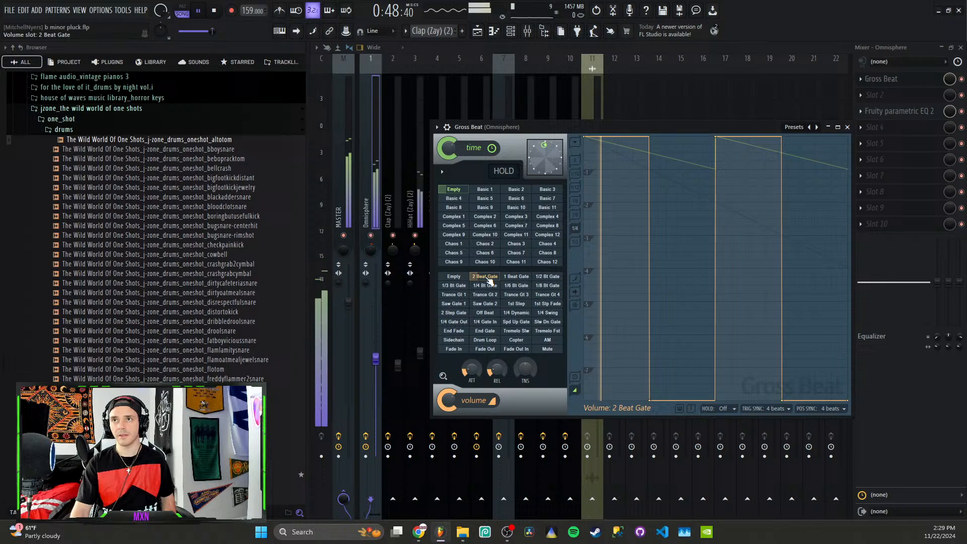
{"action": "left_click", "coordinate": [516, 303]}
{"action": "left_click", "coordinate": [525, 332]}
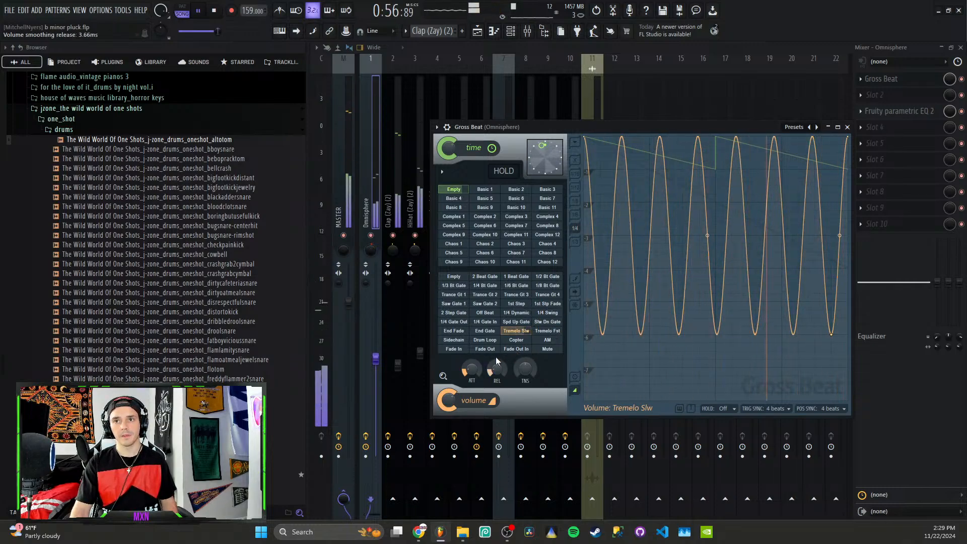
{"action": "left_click", "coordinate": [455, 277]}
{"action": "key", "text": "space"}
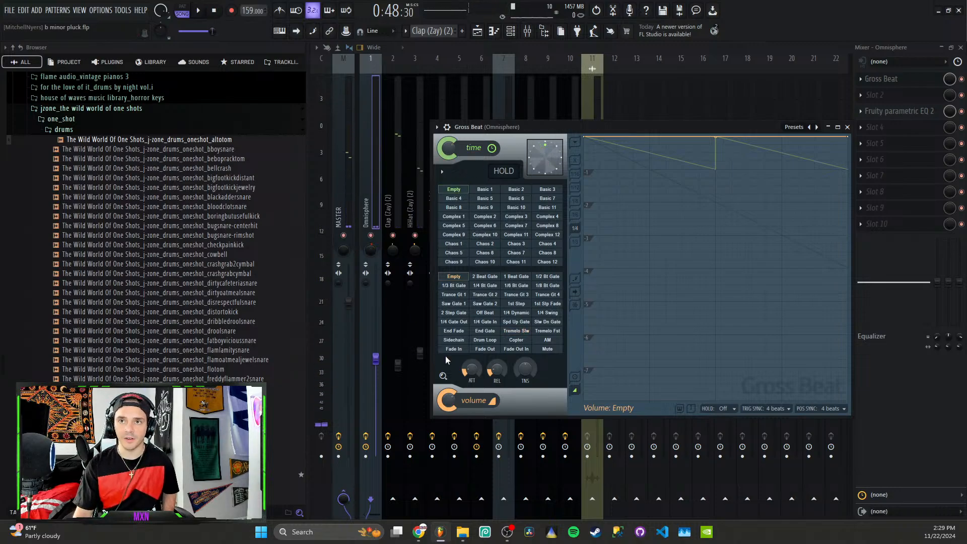
Step: Audition Gross Beat's Sidechain volume envelope, stop playback, and select the Empty volume and time slots
{"action": "left_click", "coordinate": [454, 340]}
{"action": "key", "text": "space"}
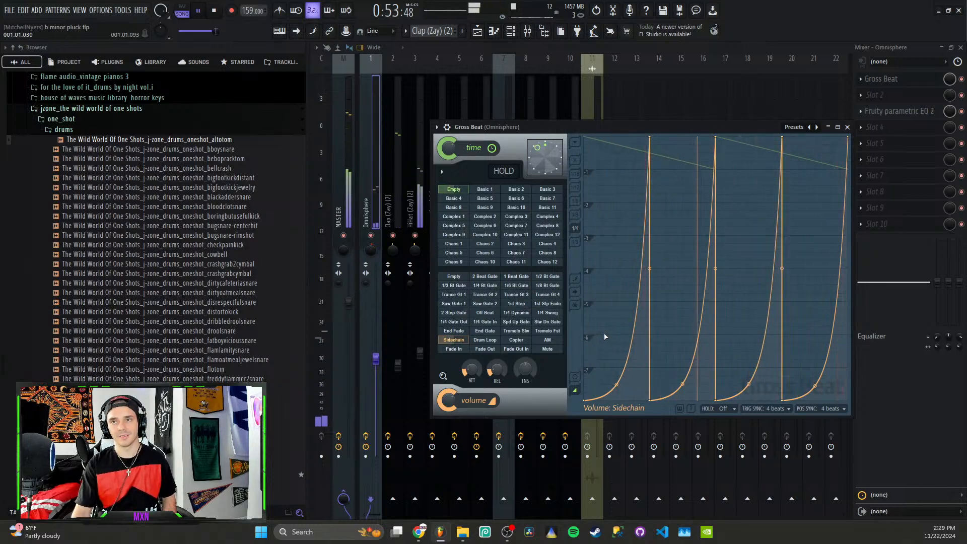
{"action": "key", "text": "space"}
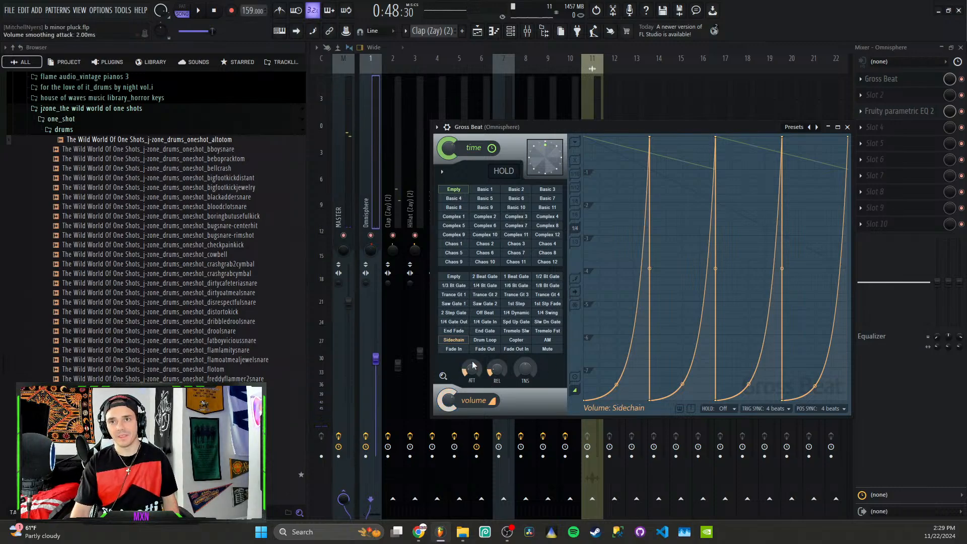
{"action": "left_click", "coordinate": [456, 277]}
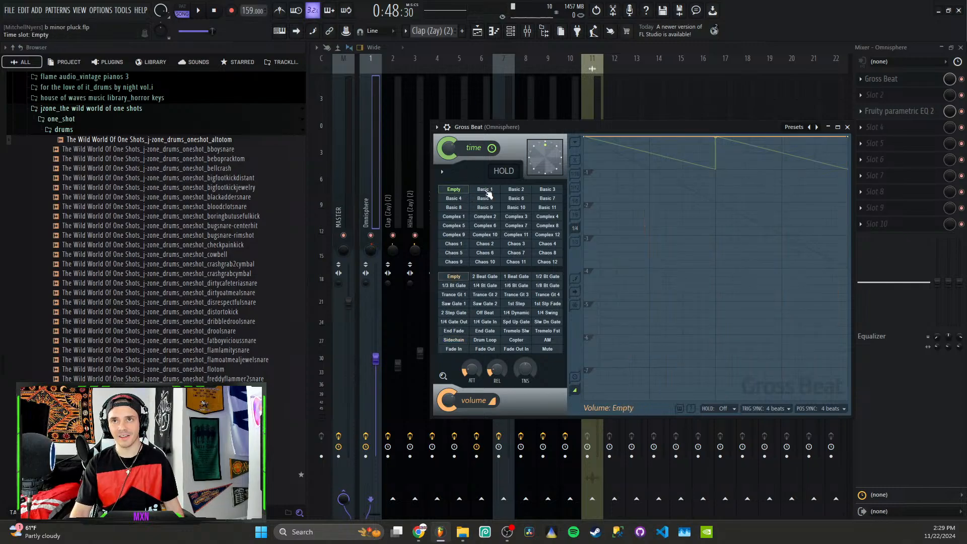
{"action": "left_click", "coordinate": [455, 190]}
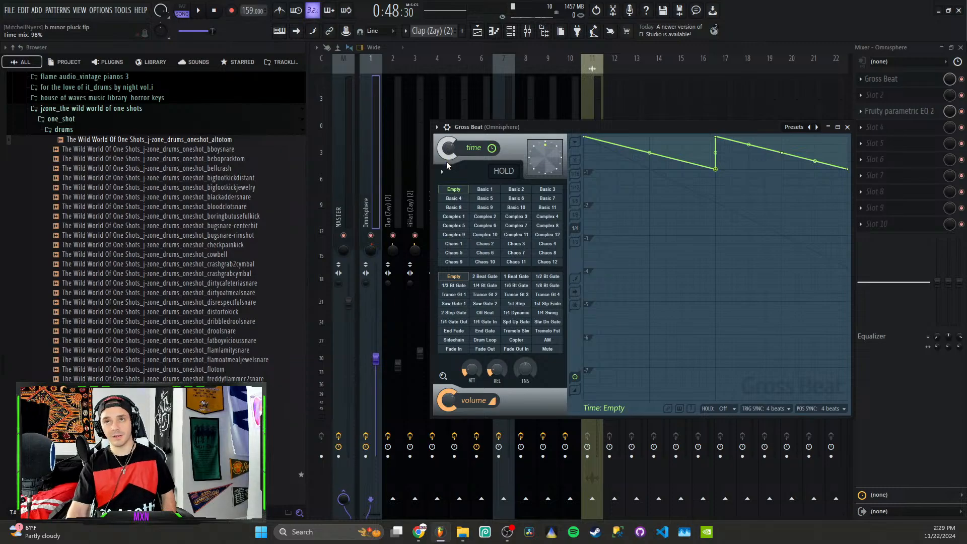
Step: Lower Gross Beat's time mix to 50%, audition the melody while reducing the mix further, and stop playback
{"action": "left_click_drag", "start_coordinate": [447, 152], "coordinate": [445, 142]}
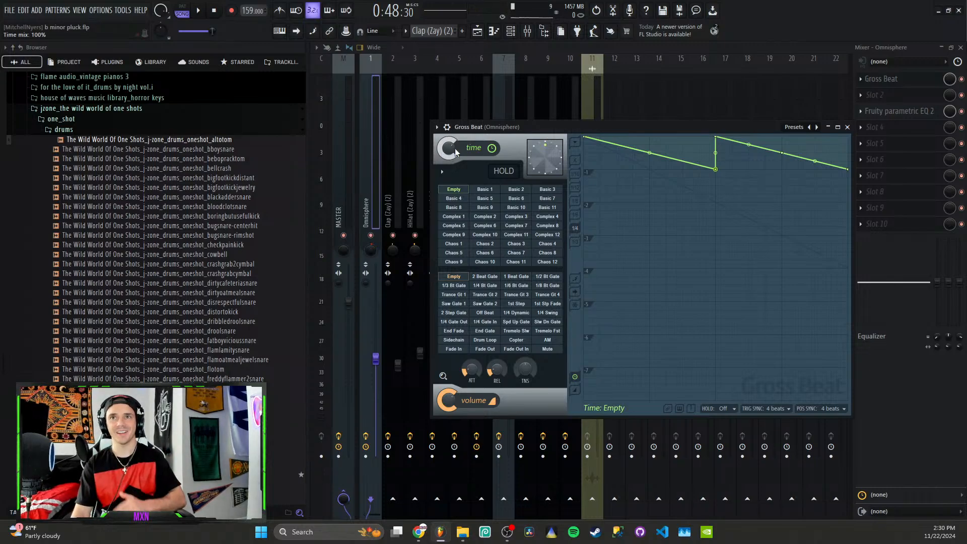
{"action": "left_click_drag", "start_coordinate": [455, 148], "coordinate": [455, 177]}
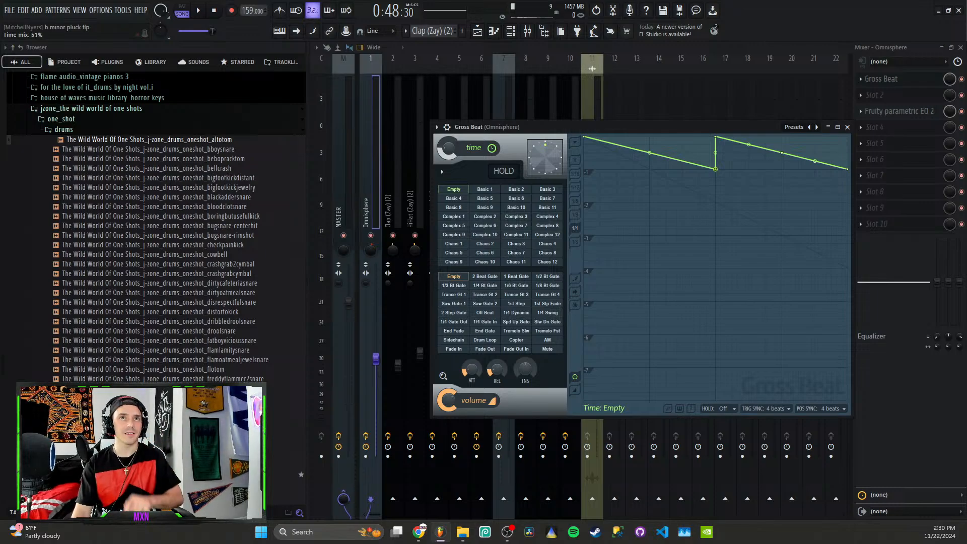
{"action": "key", "text": "space"}
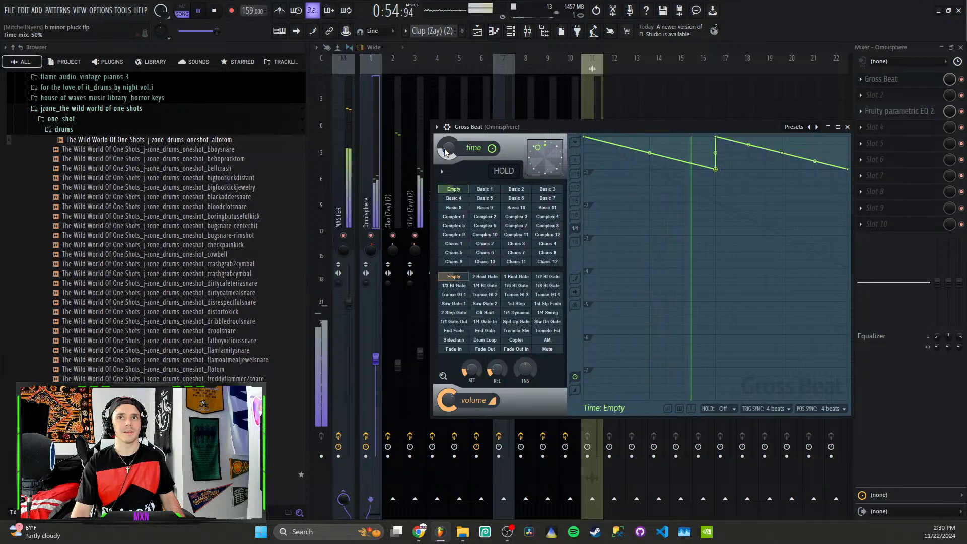
{"action": "left_click_drag", "start_coordinate": [448, 148], "coordinate": [448, 164]}
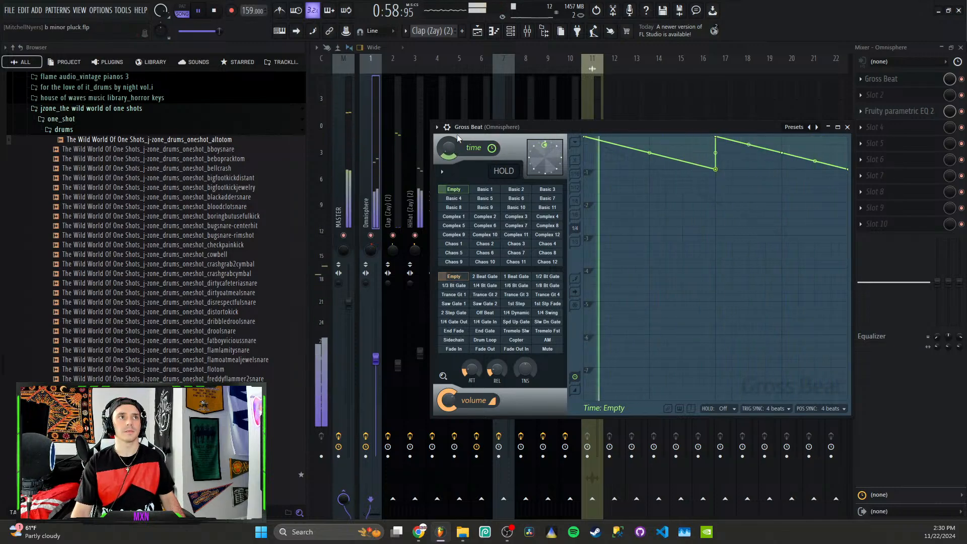
{"action": "key", "text": "space"}
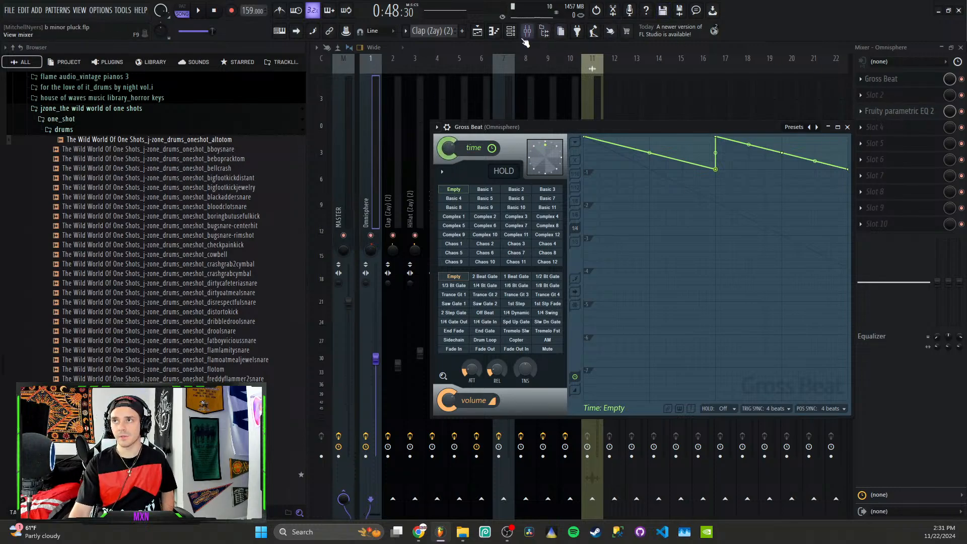
Step: Examine Gross Beat's options, including the click reduction choices Off, Low (drums) and High (melodic)
{"action": "left_click", "coordinate": [442, 172]}
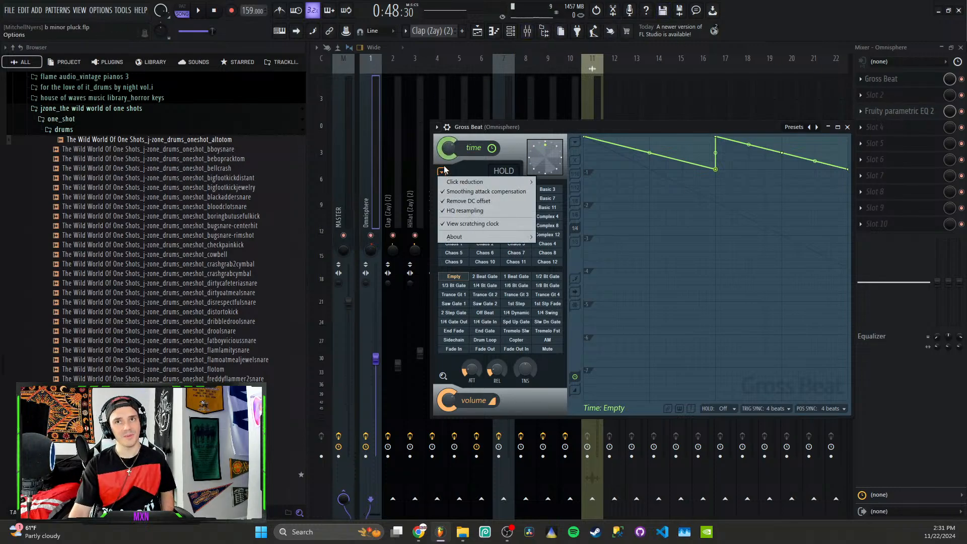
{"action": "mouse_move", "coordinate": [462, 184]}
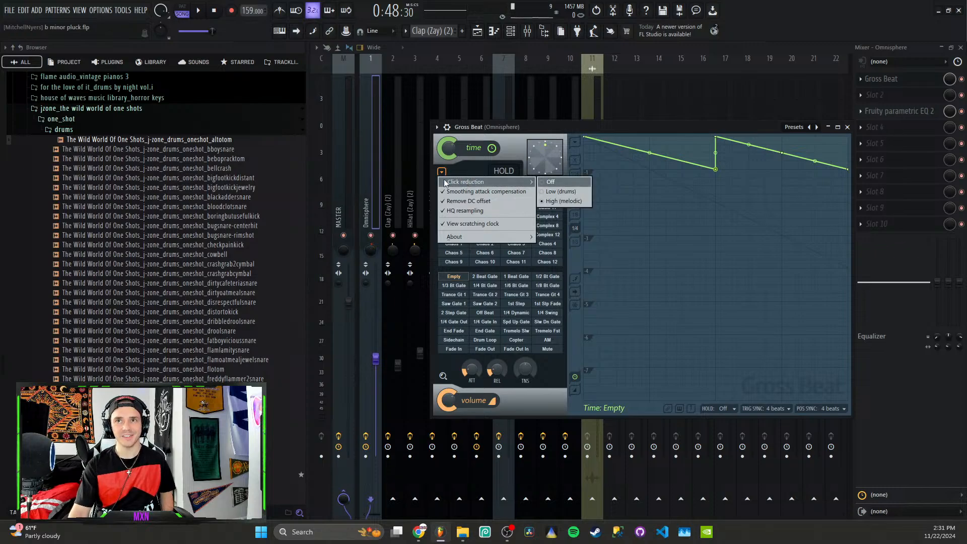
{"action": "left_click", "coordinate": [441, 172]}
{"action": "left_click", "coordinate": [442, 172]}
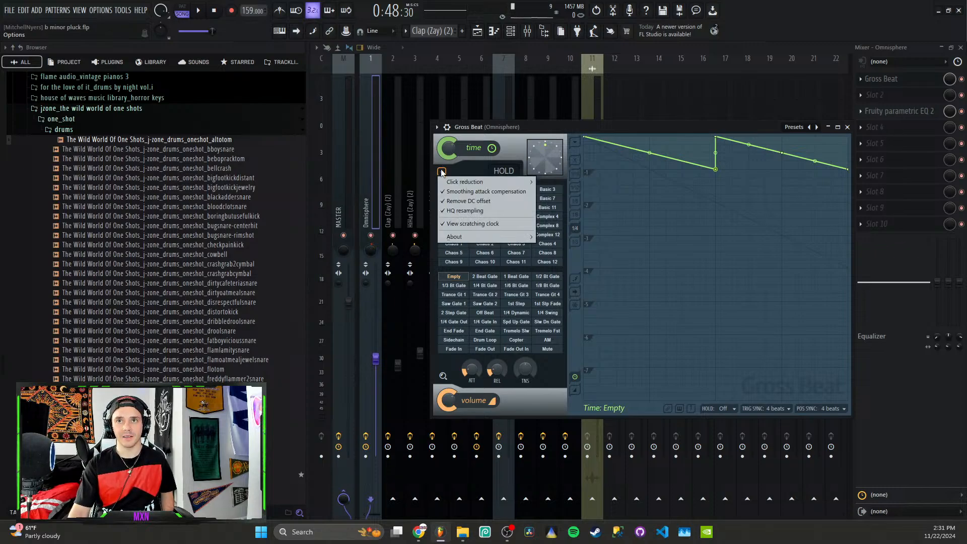
{"action": "left_click", "coordinate": [441, 172]}
{"action": "left_click", "coordinate": [443, 172]}
{"action": "mouse_move", "coordinate": [481, 179]}
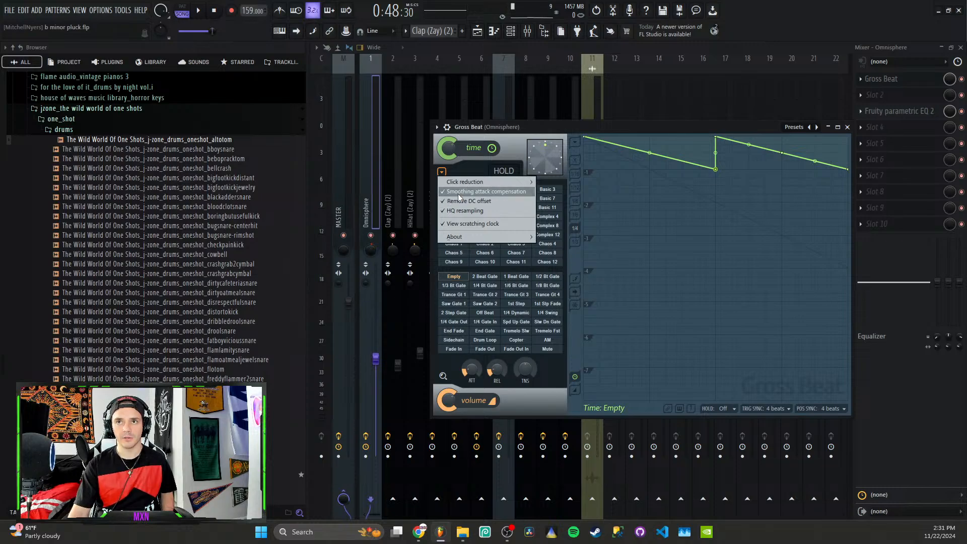
{"action": "mouse_move", "coordinate": [511, 182]}
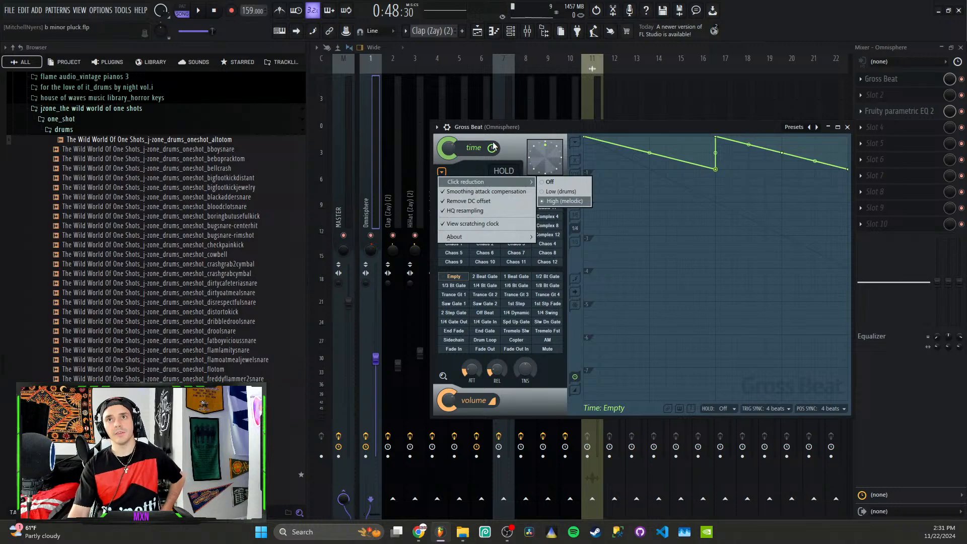
{"action": "left_click", "coordinate": [478, 161]}
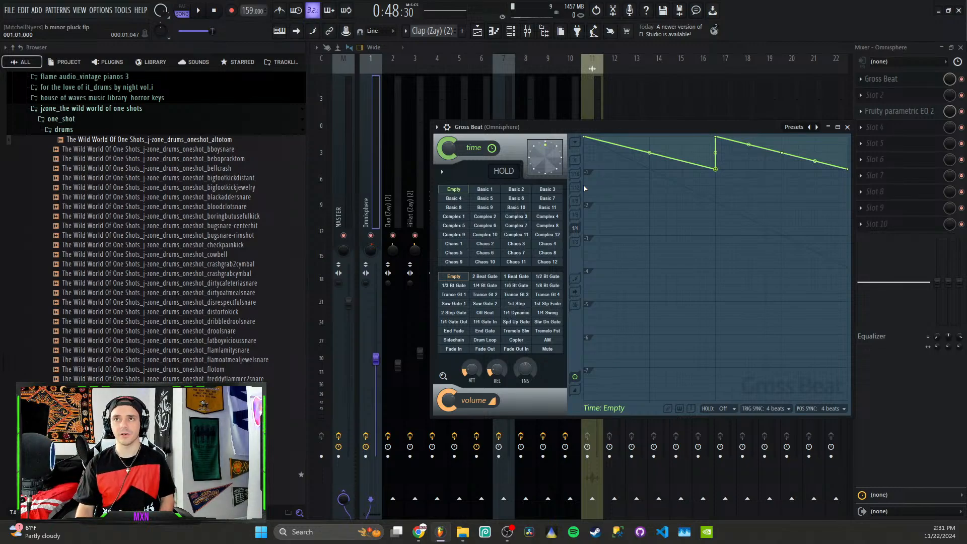
{"action": "left_click", "coordinate": [442, 171]}
{"action": "mouse_move", "coordinate": [524, 182]}
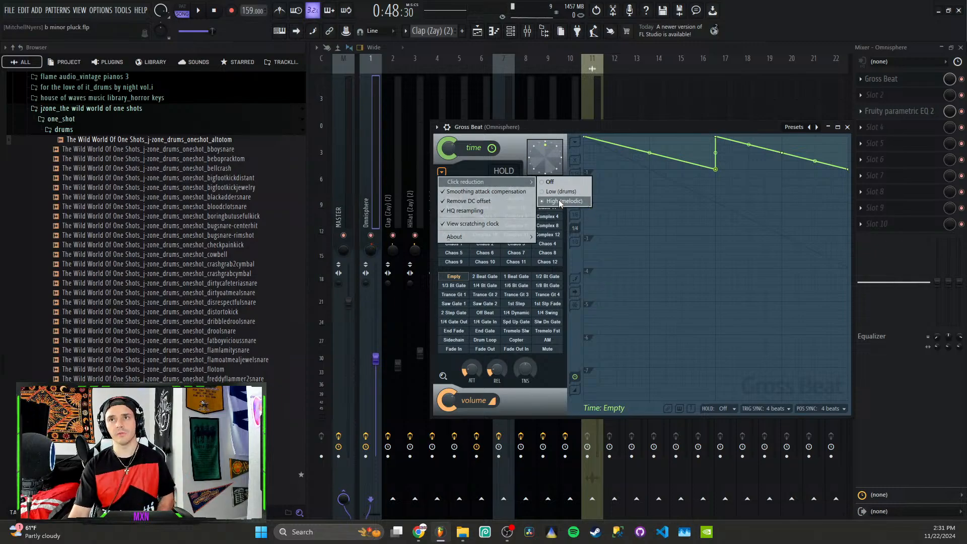
Step: Try adding a dip to the first half of the Empty time envelope, audition it, undo the edit and stop playback
{"action": "right_click", "coordinate": [682, 251]}
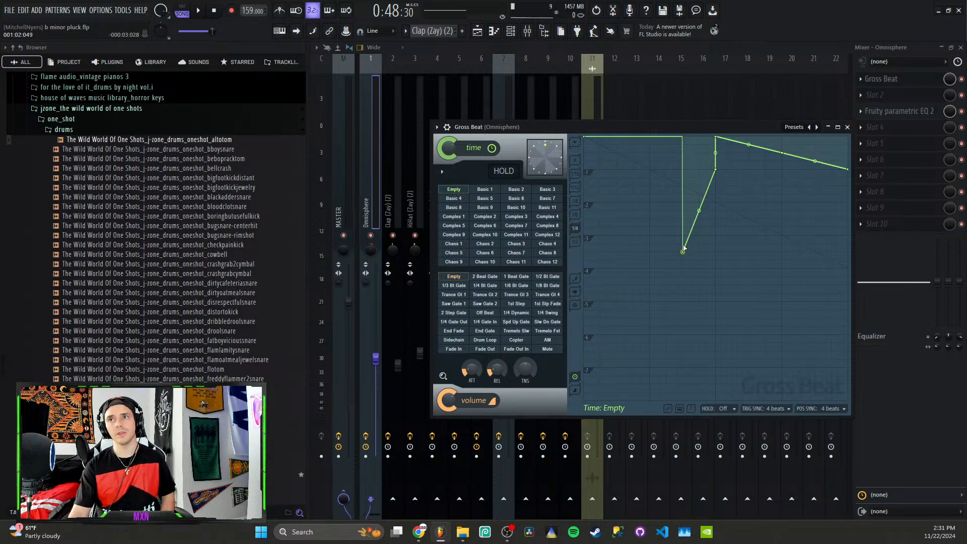
{"action": "key", "text": "space"}
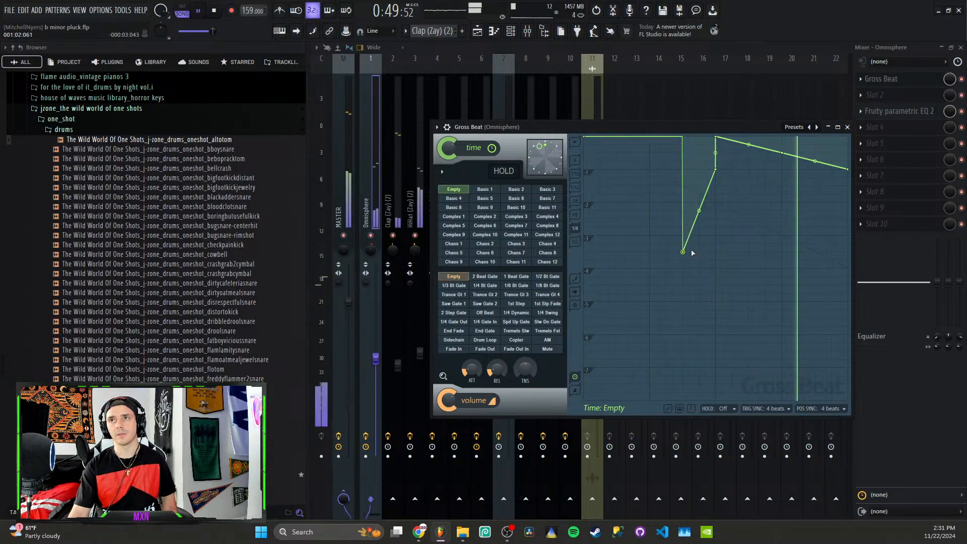
{"action": "key", "text": "ctrl+z"}
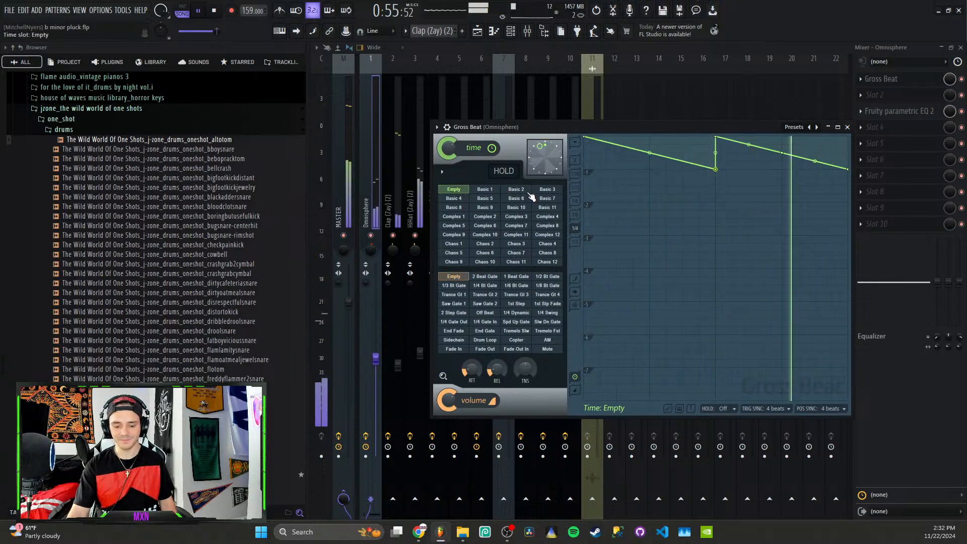
{"action": "key", "text": "space"}
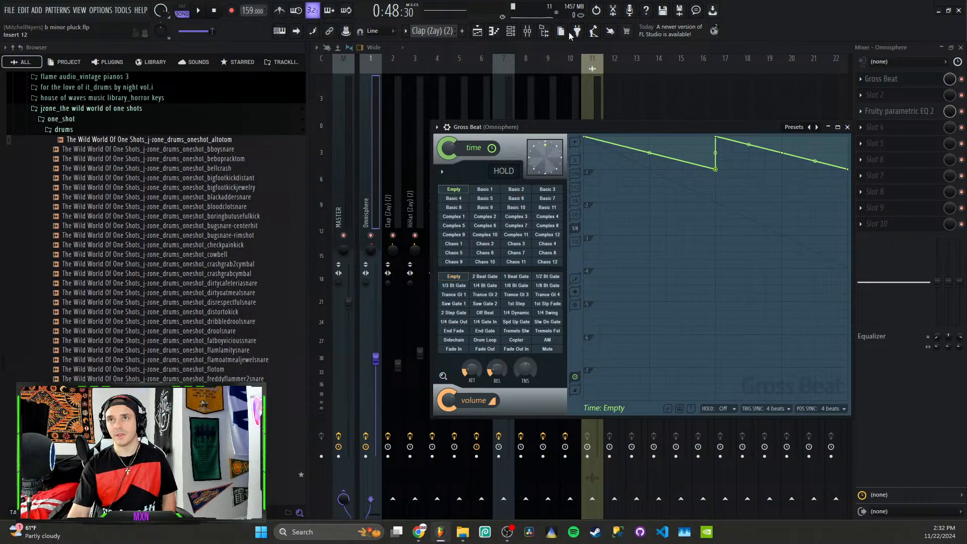
Step: Close Gross Beat and show the whole song arrangement in the playlist
{"action": "left_click", "coordinate": [847, 127]}
{"action": "left_click", "coordinate": [477, 30]}
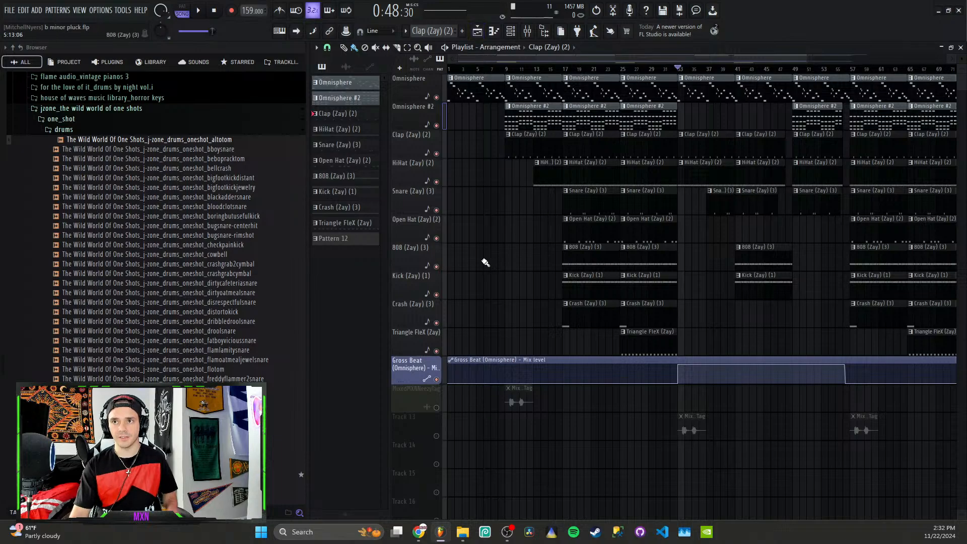
{"action": "scroll", "coordinate": [503, 261], "scroll_direction": "down", "scroll_amount": 1}
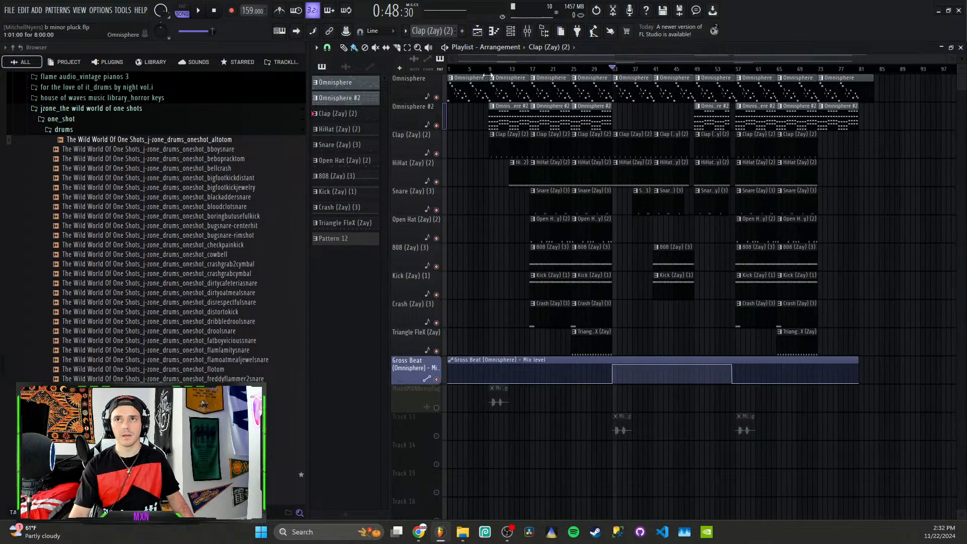
Step: Play the arrangement briefly from around bar 27, just ahead of the raised Gross Beat mix level section, and stop
{"action": "left_click", "coordinate": [461, 70]}
{"action": "left_click_drag", "start_coordinate": [461, 71], "coordinate": [447, 68]}
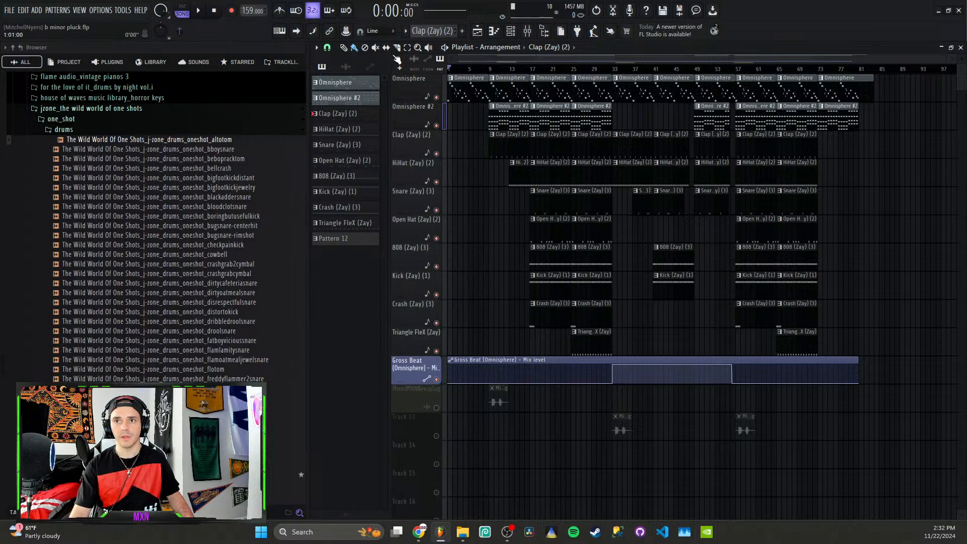
{"action": "left_click", "coordinate": [486, 69]}
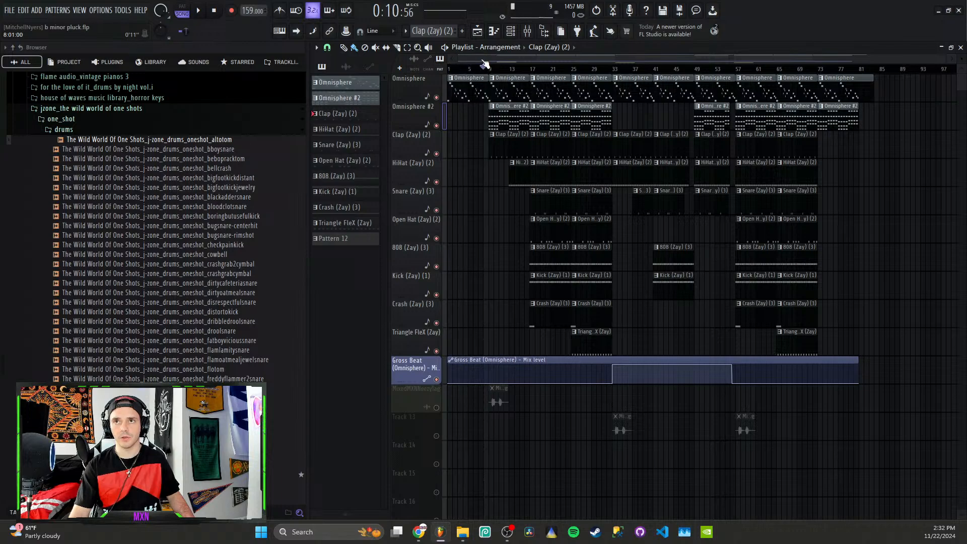
{"action": "left_click_drag", "start_coordinate": [490, 67], "coordinate": [583, 81]}
{"action": "key", "text": "space"}
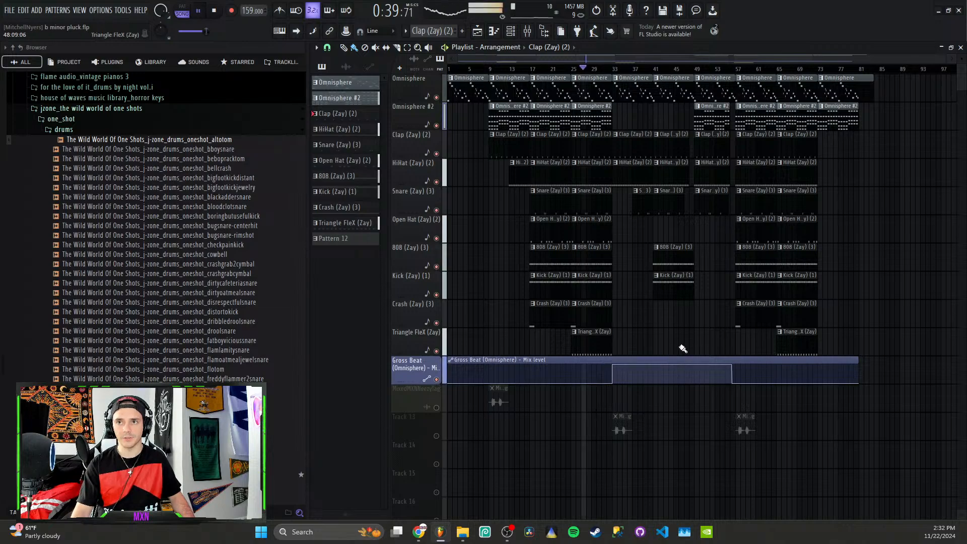
{"action": "key", "text": "space"}
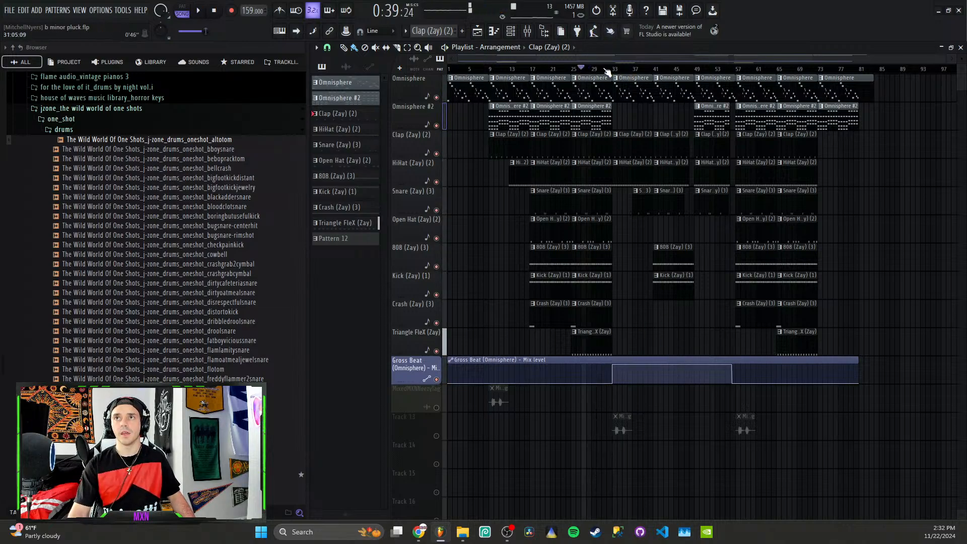
Step: Place the playhead at bar 33 and create an automation clip for the Gross Beat slot's mute switch on the Omnisphere mixer track
{"action": "left_click_drag", "start_coordinate": [619, 75], "coordinate": [619, 97]}
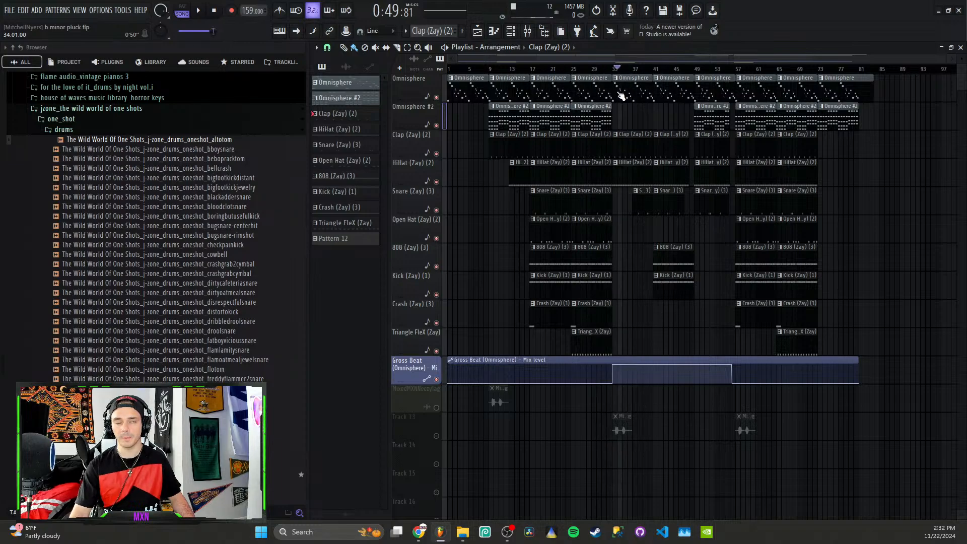
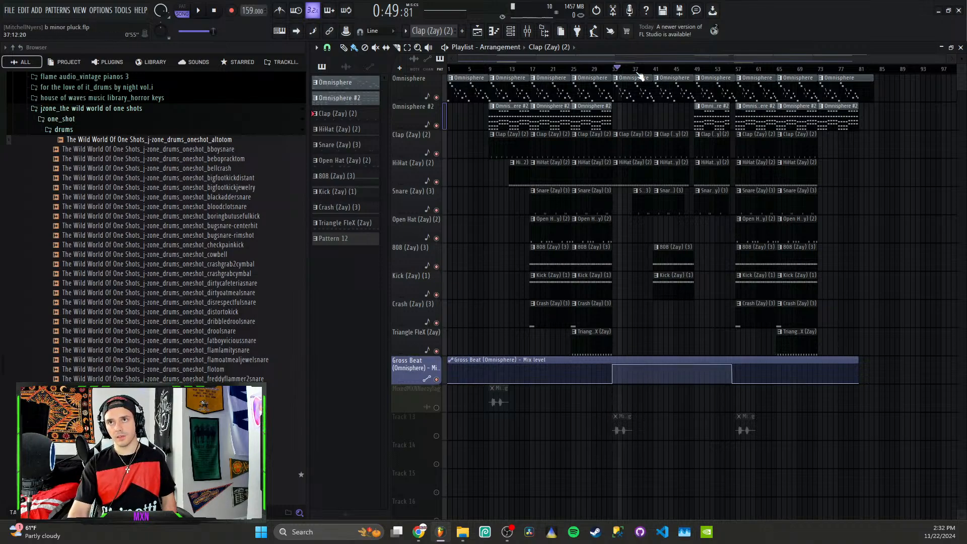
{"action": "left_click_drag", "start_coordinate": [616, 70], "coordinate": [614, 70]}
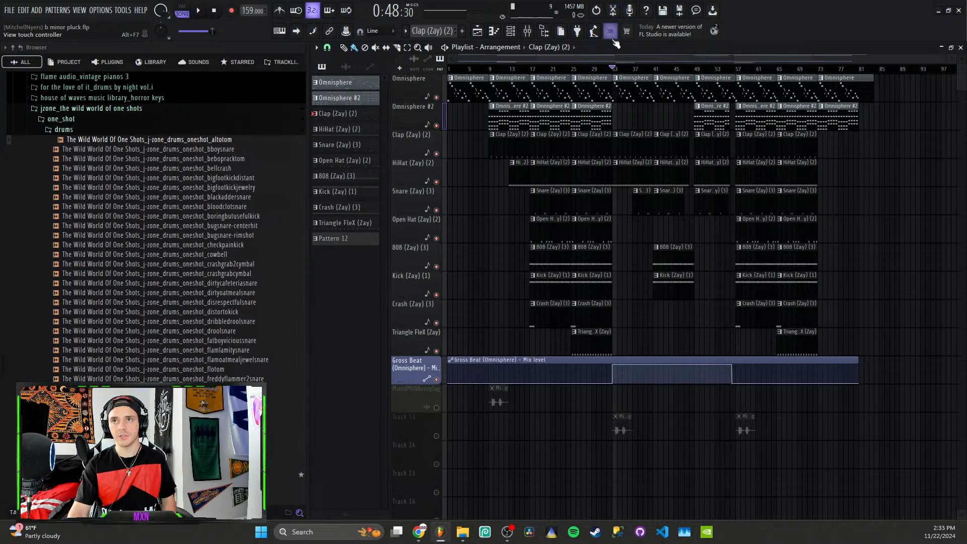
{"action": "left_click", "coordinate": [527, 31]}
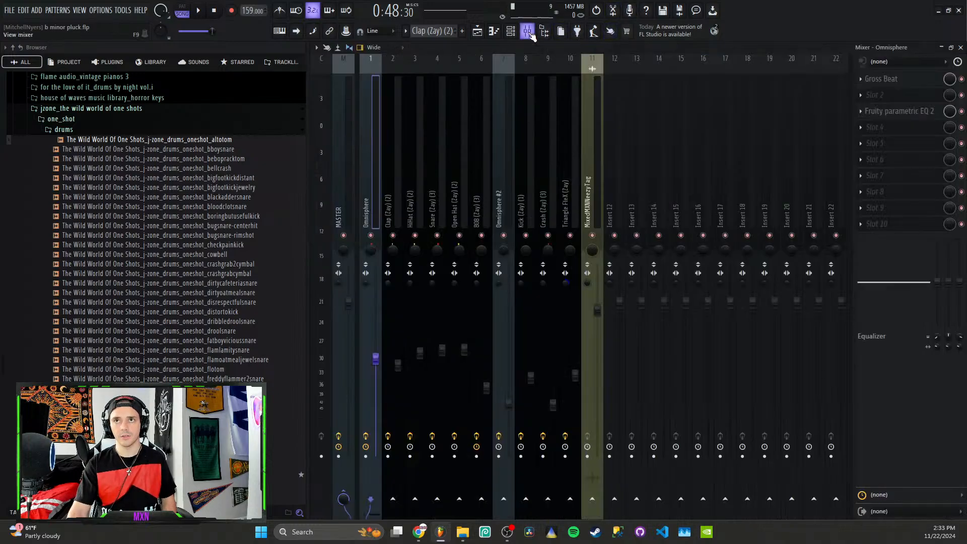
{"action": "right_click", "coordinate": [962, 84]}
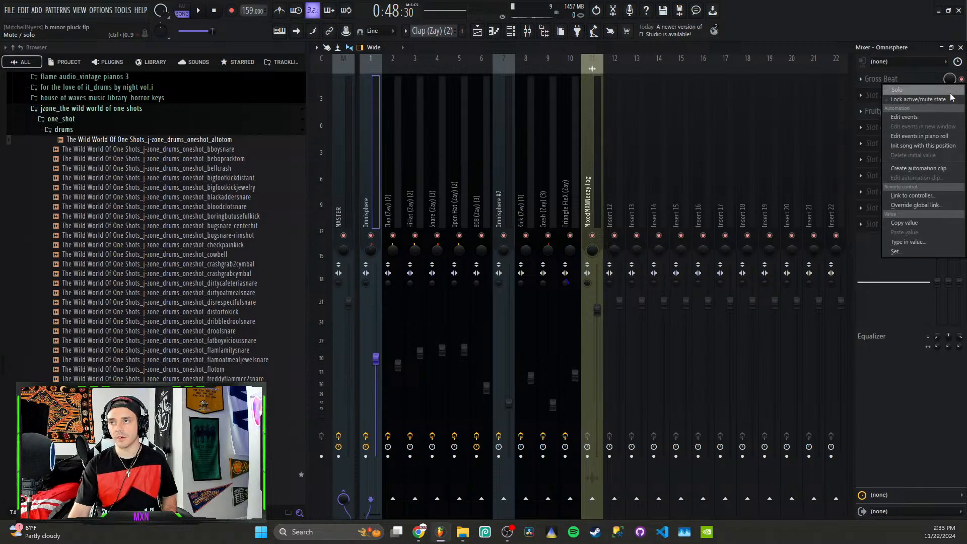
{"action": "left_click", "coordinate": [936, 168]}
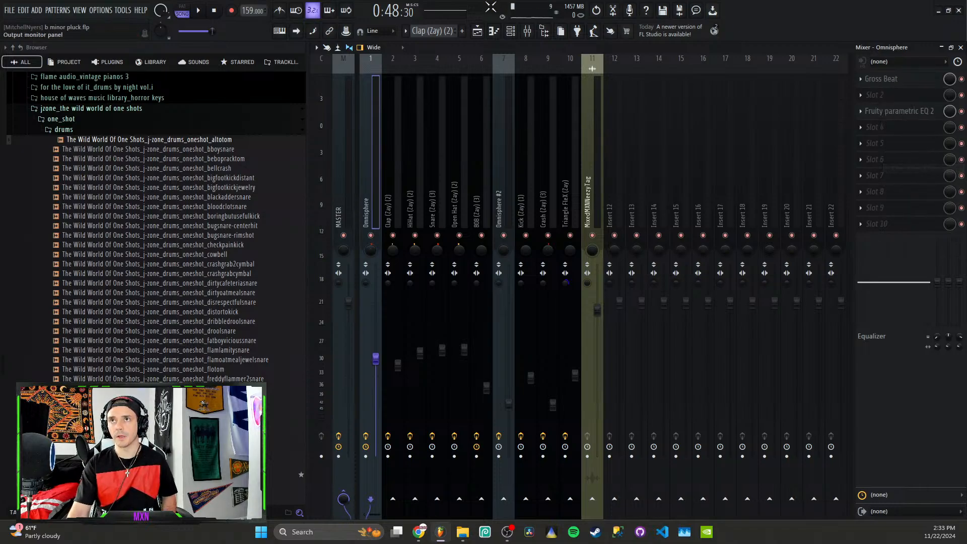
Step: Unmute Track 14 in the playlist and move the Gross Beat Mute / solo automation clip to start at bar 1
{"action": "left_click", "coordinate": [478, 31]}
{"action": "left_click", "coordinate": [436, 465]}
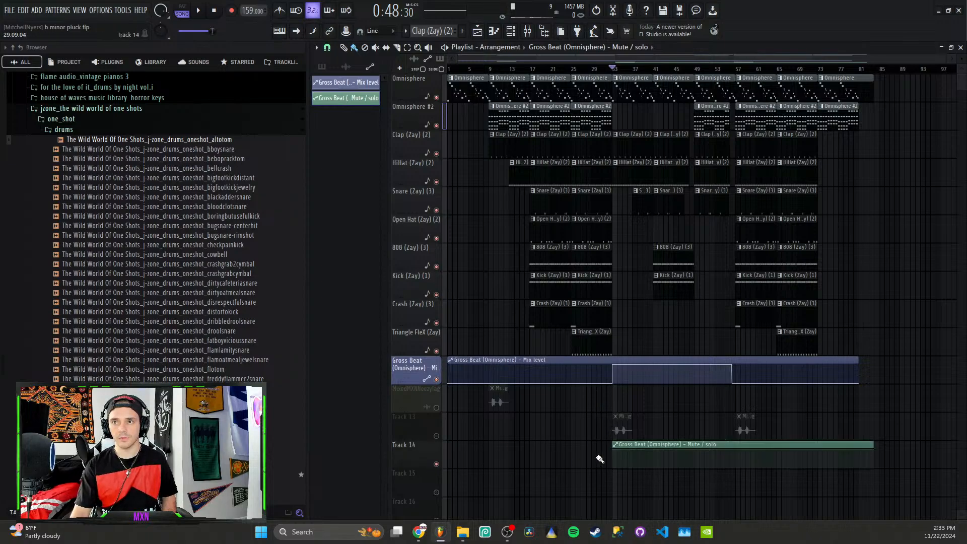
{"action": "left_click_drag", "start_coordinate": [617, 447], "coordinate": [319, 414]}
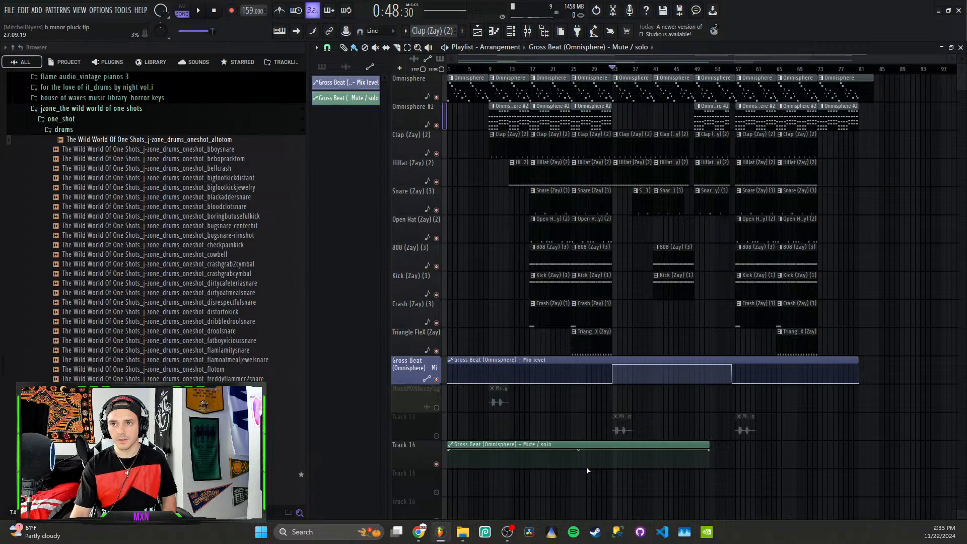
Step: Shape the Gross Beat Mute / solo automation clip to stay at 0% and jump to 100% around bar 38, and play it back
{"action": "right_click", "coordinate": [605, 466]}
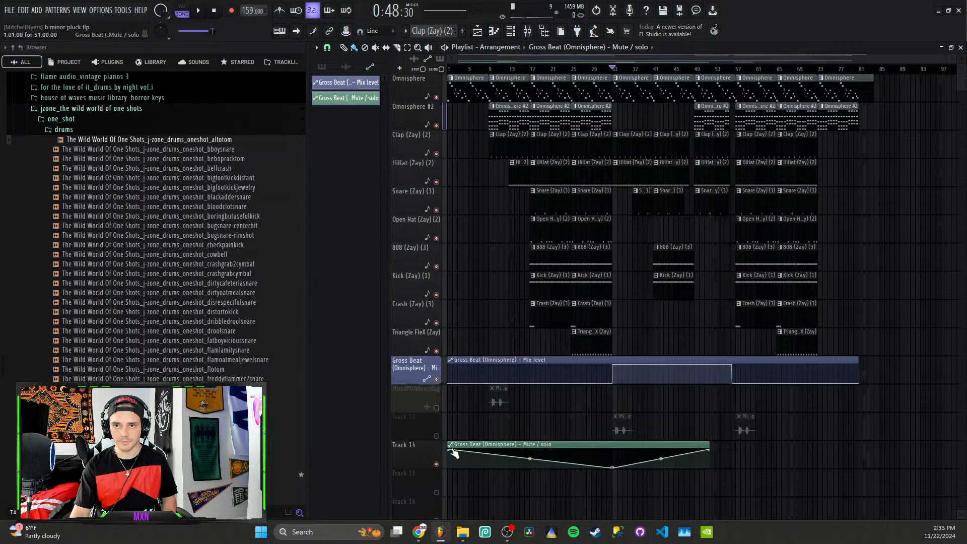
{"action": "left_click_drag", "start_coordinate": [448, 449], "coordinate": [440, 535]}
{"action": "right_click", "coordinate": [617, 457]}
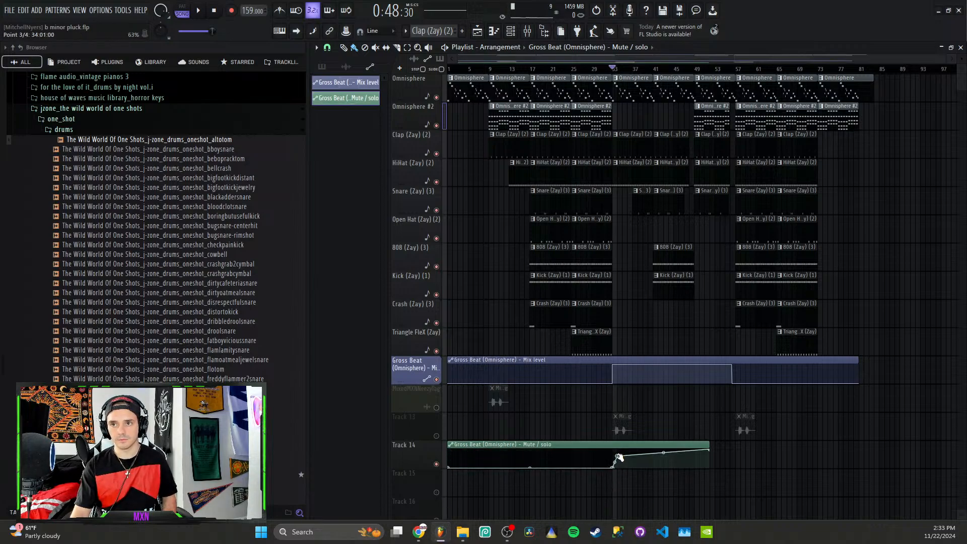
{"action": "left_click_drag", "start_coordinate": [617, 457], "coordinate": [620, 429]}
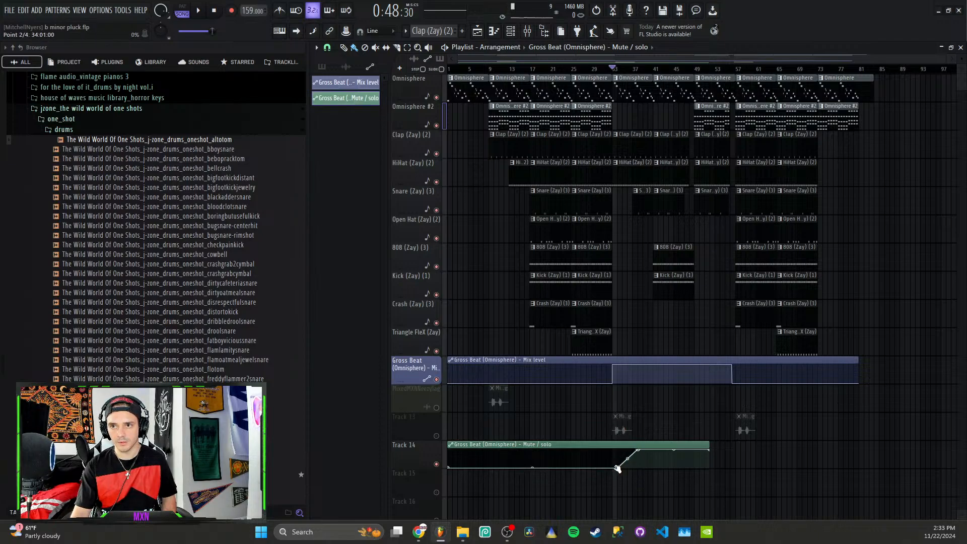
{"action": "left_click_drag", "start_coordinate": [617, 469], "coordinate": [643, 478]}
{"action": "key", "text": "space"}
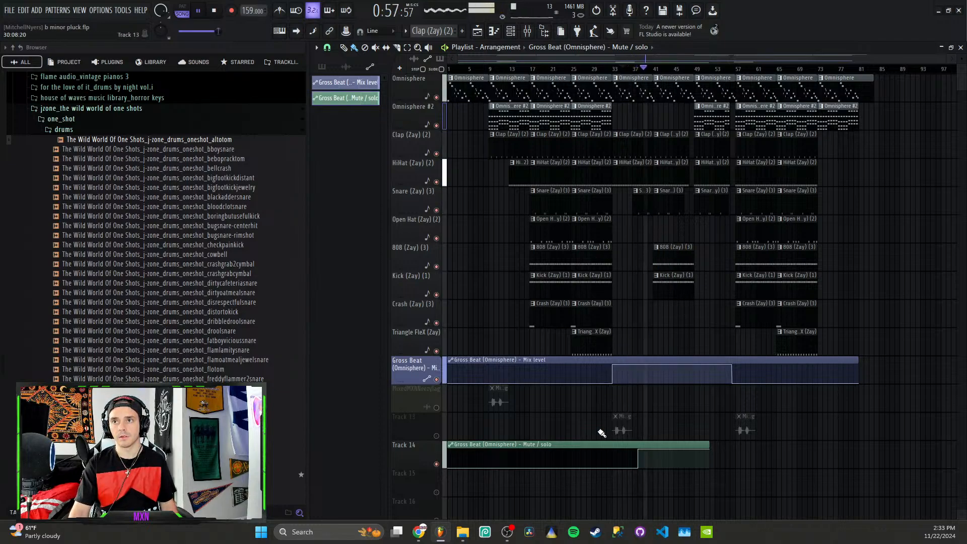
{"action": "key", "text": "space"}
Step: Solo the Omnisphere playlist track, enable only the two Gross Beat automation tracks with it, and play from around bar 35
{"action": "scroll", "coordinate": [655, 418], "scroll_direction": "up", "scroll_amount": 1}
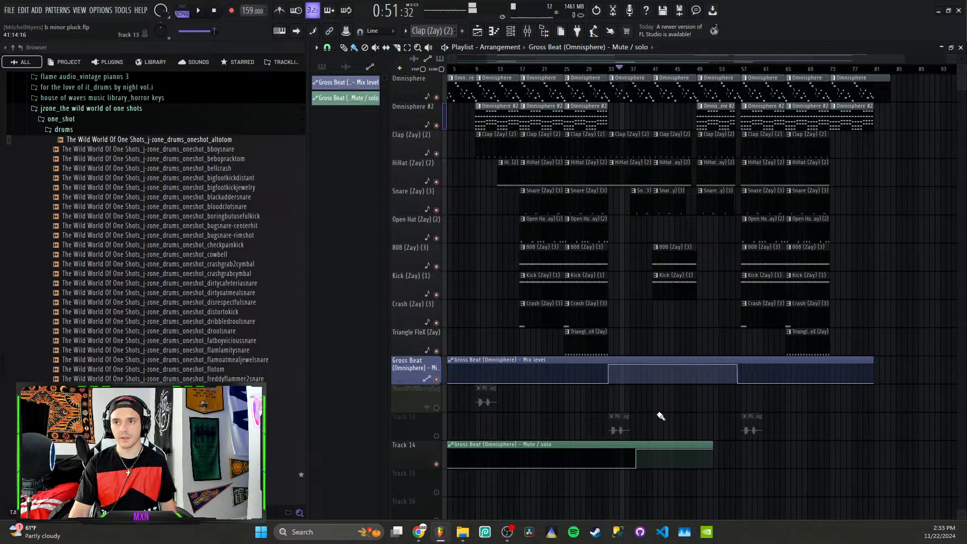
{"action": "scroll", "coordinate": [658, 413], "scroll_direction": "up", "scroll_amount": 3}
{"action": "right_click", "coordinate": [437, 98]}
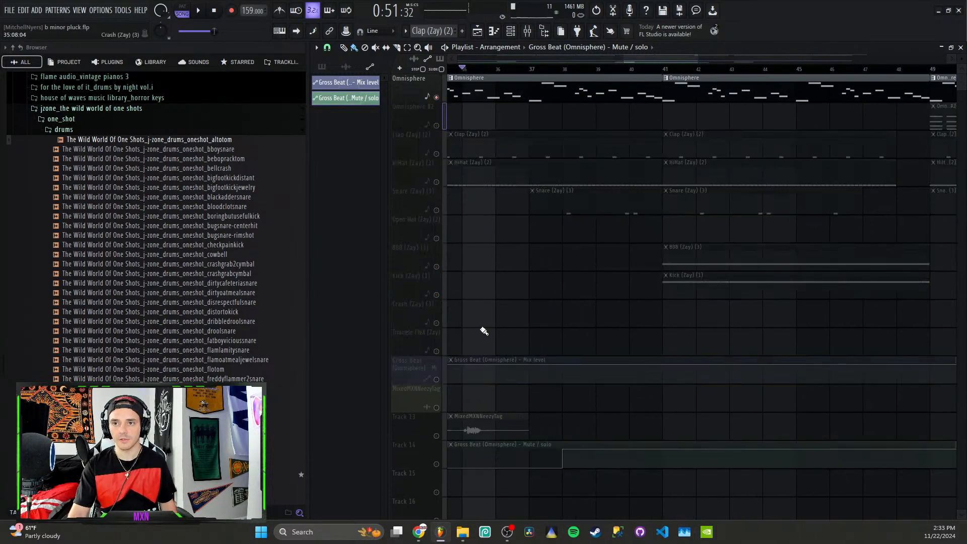
{"action": "left_click", "coordinate": [437, 379]}
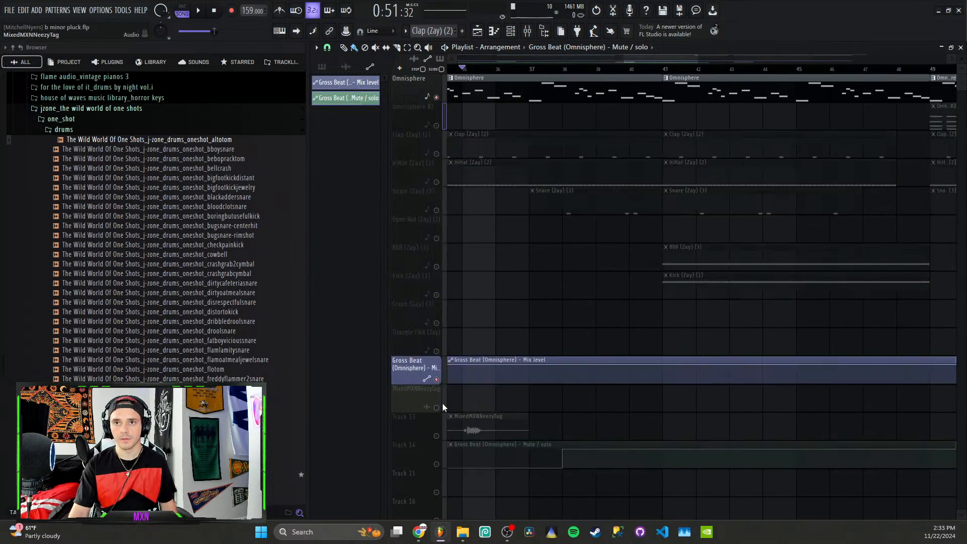
{"action": "left_click", "coordinate": [436, 464]}
{"action": "key", "text": "space"}
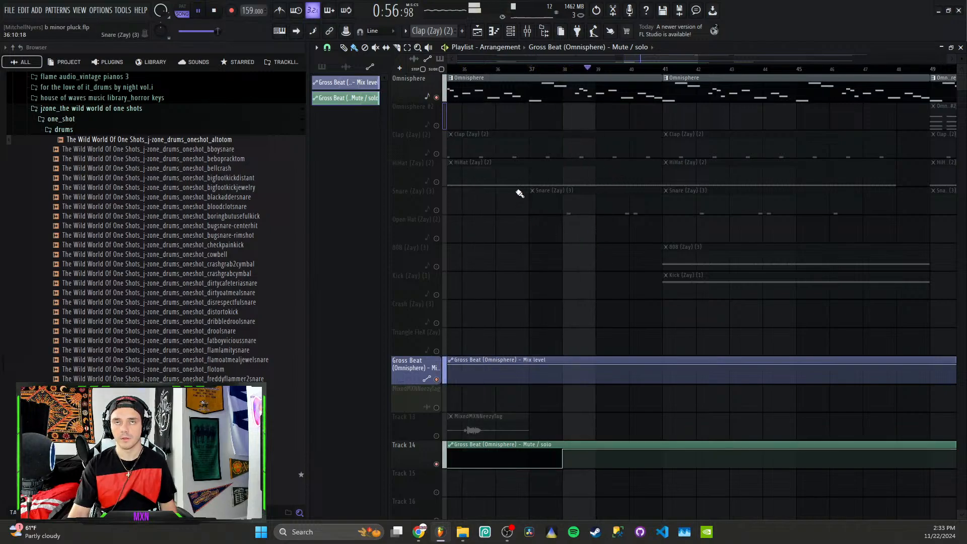
{"action": "key", "text": "space"}
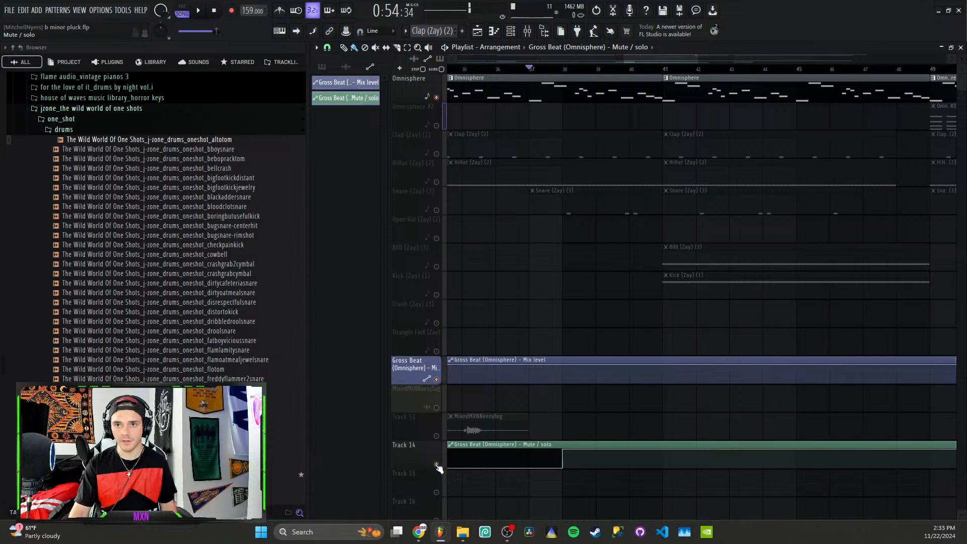
Step: Mute Track 14 with the Mute / solo automation and play the soloed pluck briefly from bar 37 for comparison
{"action": "left_click", "coordinate": [436, 464]}
{"action": "key", "text": "space"}
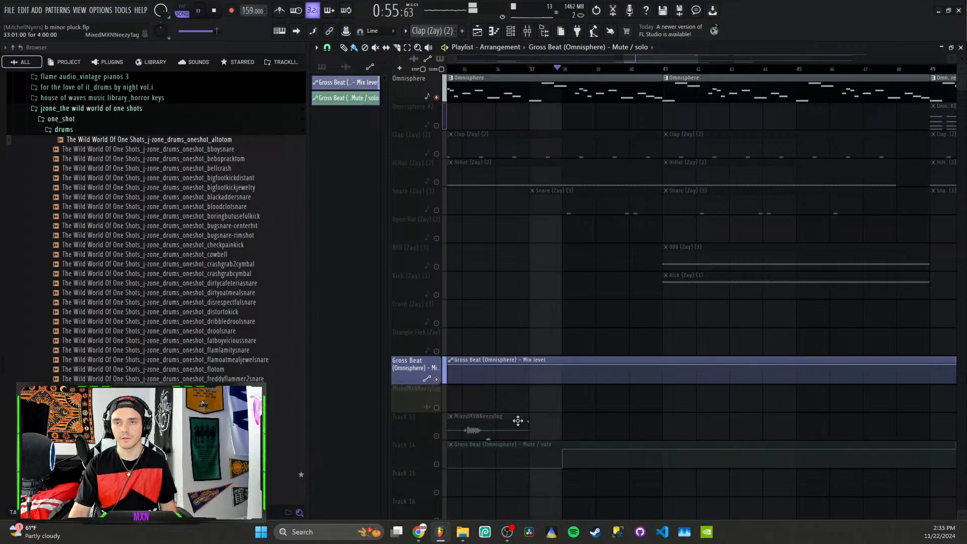
{"action": "key", "text": "space"}
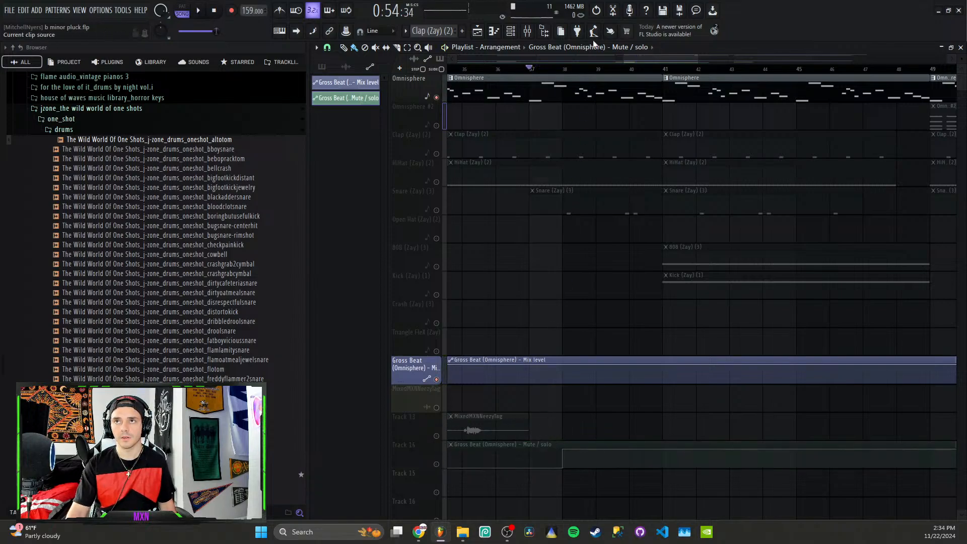
Step: Move the Mute / solo automation point to bar 32 at 100%, unmute Track 14, and play the soloed pluck from around bar 31
{"action": "scroll", "coordinate": [519, 414], "scroll_direction": "down", "scroll_amount": 5}
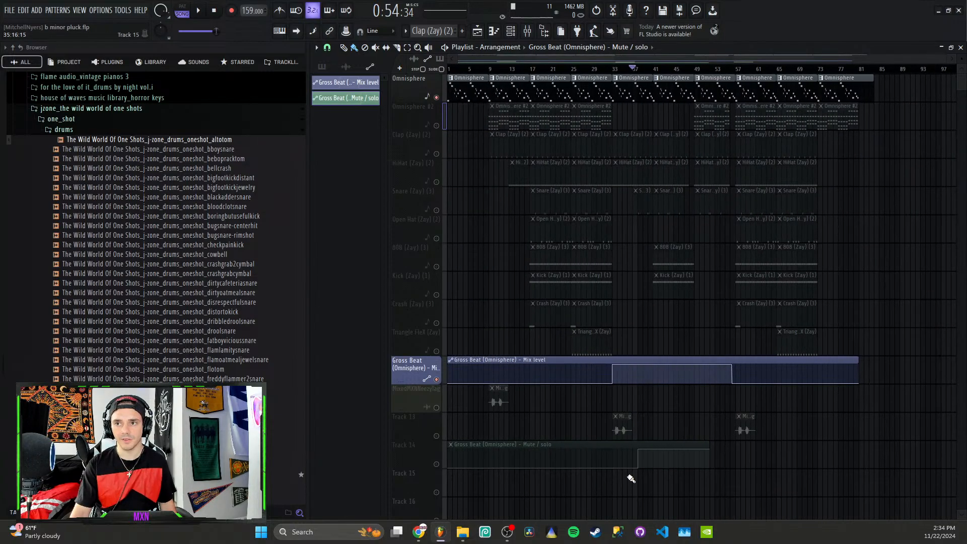
{"action": "left_click_drag", "start_coordinate": [640, 469], "coordinate": [607, 404]}
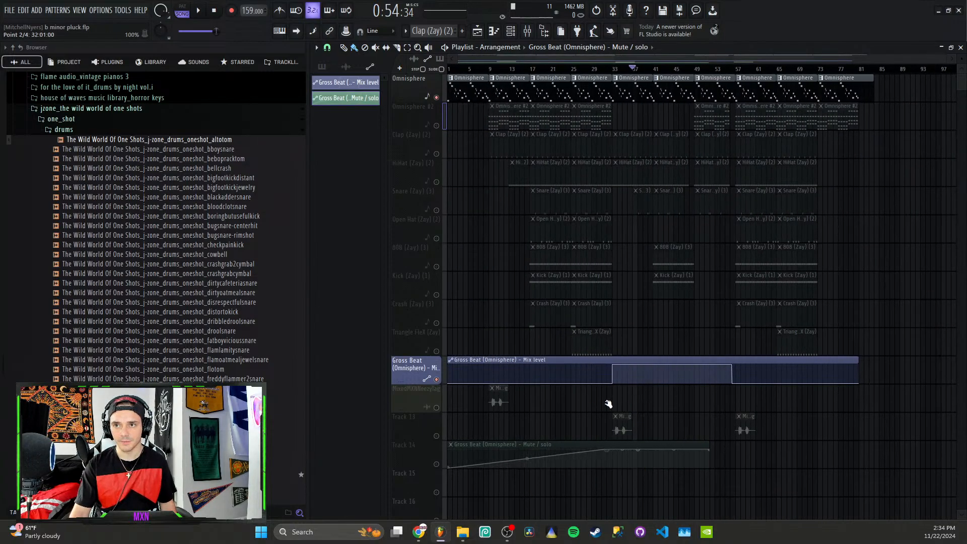
{"action": "left_click", "coordinate": [436, 464]}
{"action": "key", "text": "space"}
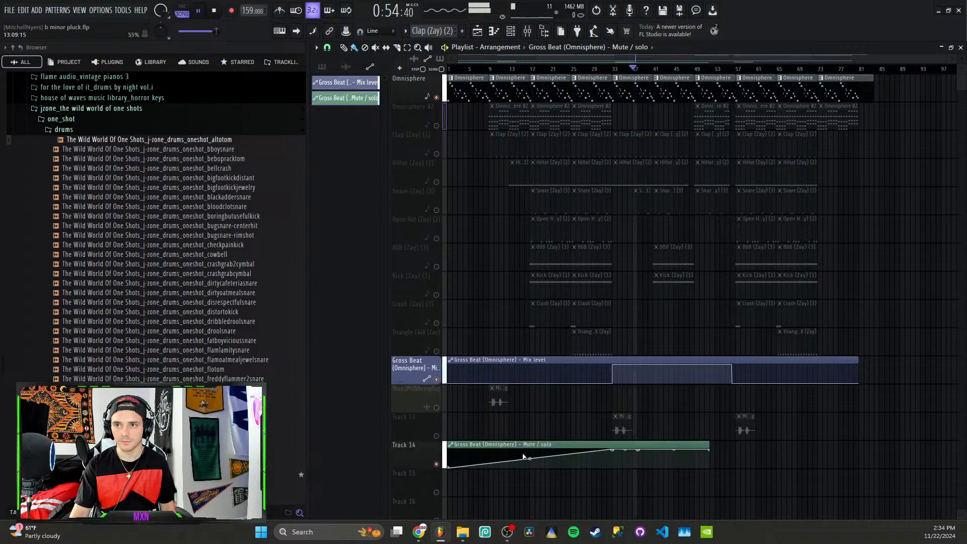
{"action": "left_click", "coordinate": [608, 69]}
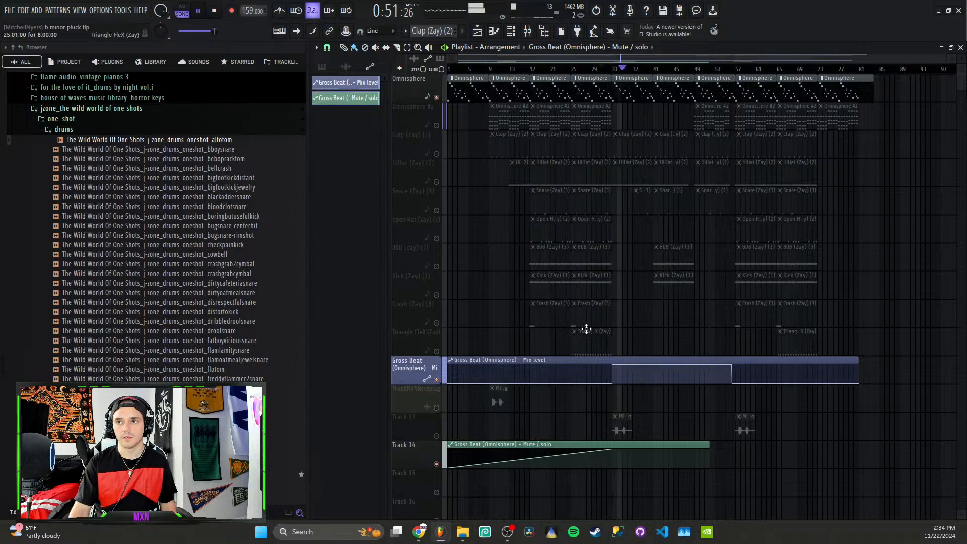
{"action": "key", "text": "space"}
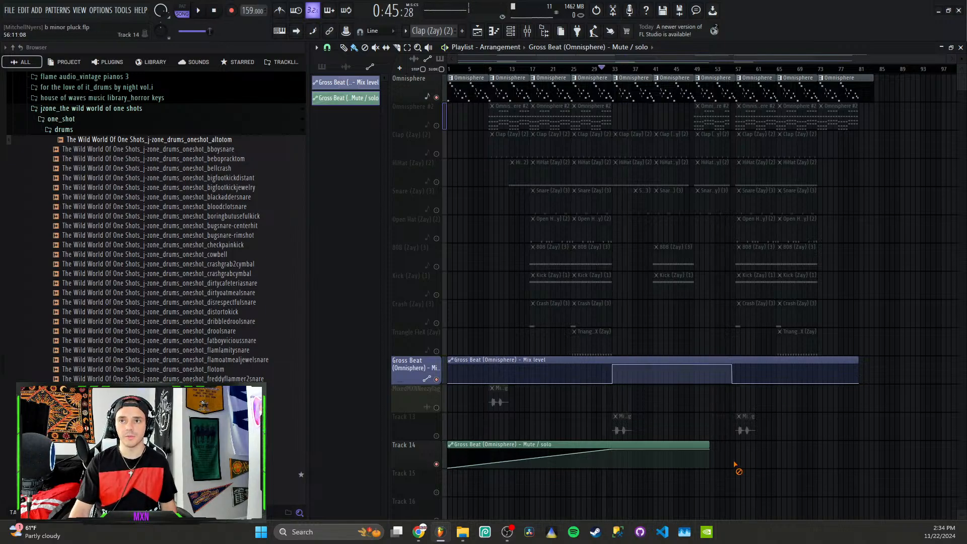
Step: Undo the recent automation point and track mute edits until the Gross Beat Mute / solo automation clip is removed from the playlist
{"action": "key", "text": "ctrl+z"}
{"action": "key", "text": "ctrl+z"}
{"action": "key", "text": "ctrl+z"}
{"action": "key", "text": "ctrl+z"}
{"action": "key", "text": "ctrl+z"}
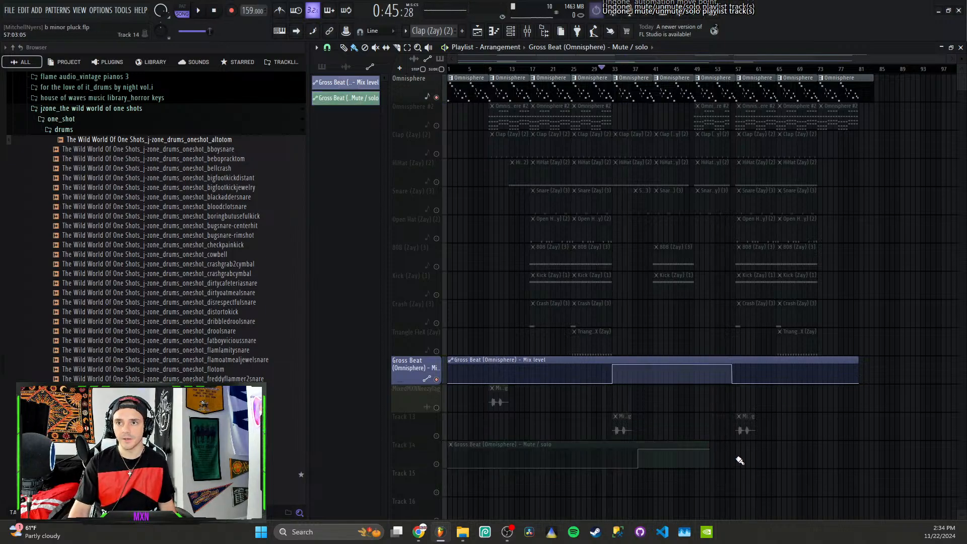
{"action": "key", "text": "ctrl+z"}
{"action": "key", "text": "ctrl+z"}
{"action": "key", "text": "ctrl+z"}
{"action": "key", "text": "ctrl+z"}
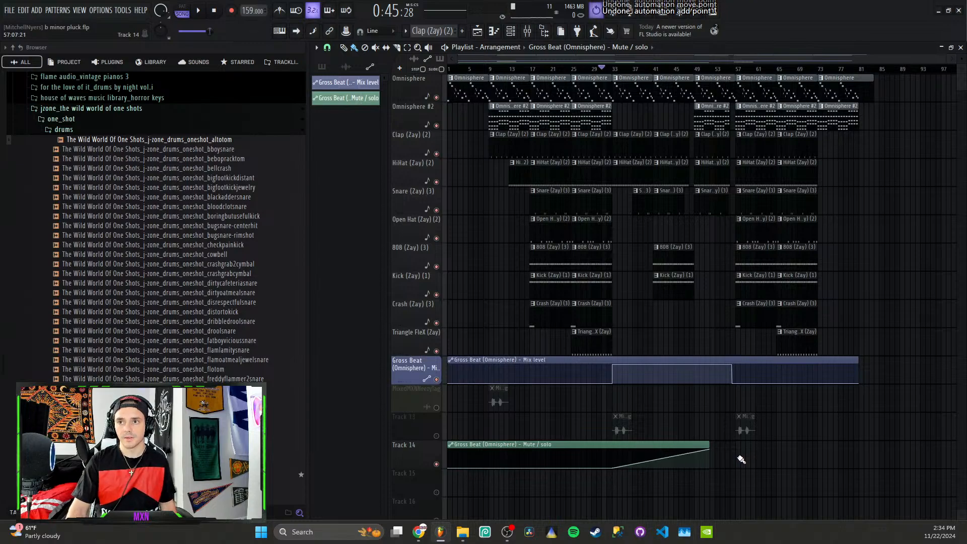
{"action": "key", "text": "ctrl+z"}
{"action": "key", "text": "ctrl+z"}
{"action": "key", "text": "ctrl+z"}
{"action": "key", "text": "ctrl+z"}
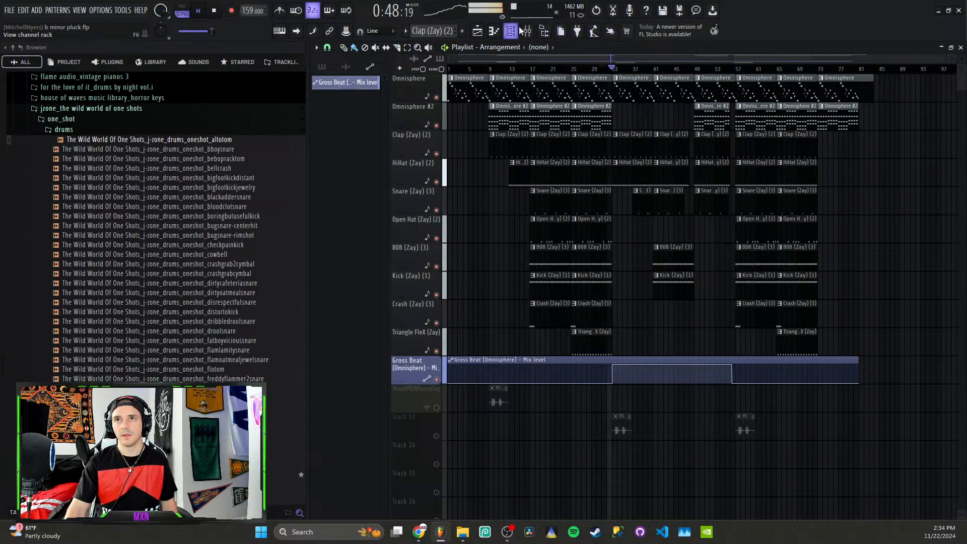
Step: Look at the automation options for the Omnisphere mixer track's Gross Beat mix level and move the playhead along the clip's raised section to around bar 57
{"action": "key", "text": "space"}
{"action": "key", "text": "F9"}
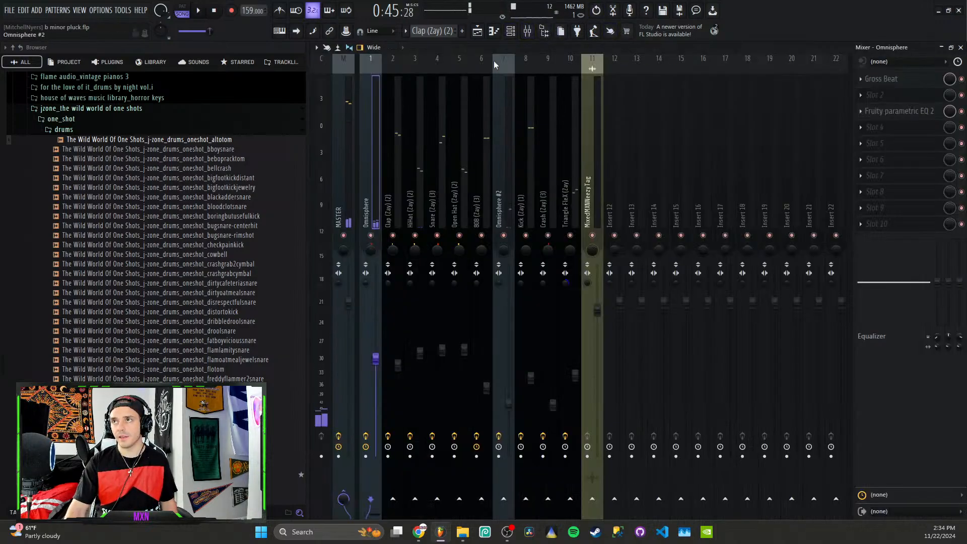
{"action": "right_click", "coordinate": [950, 80]}
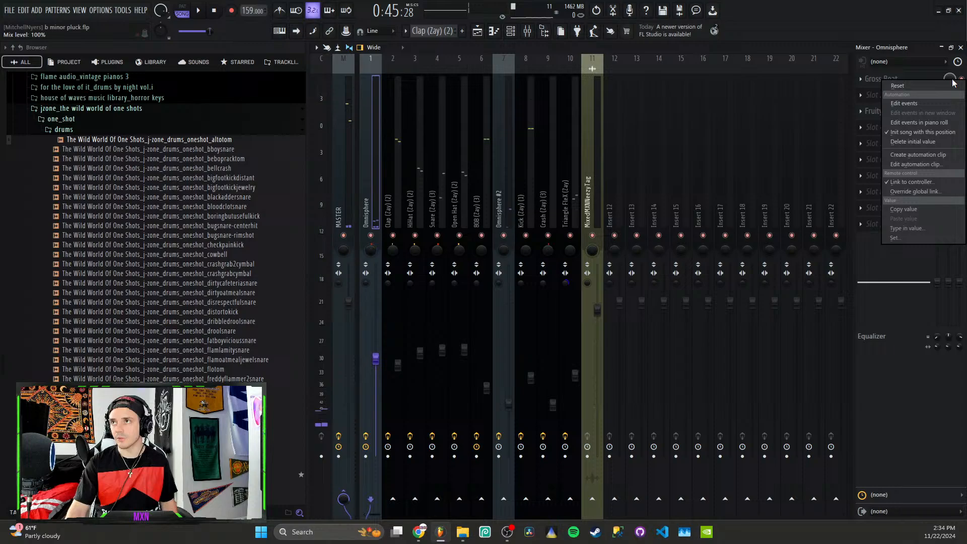
{"action": "left_click", "coordinate": [932, 154]}
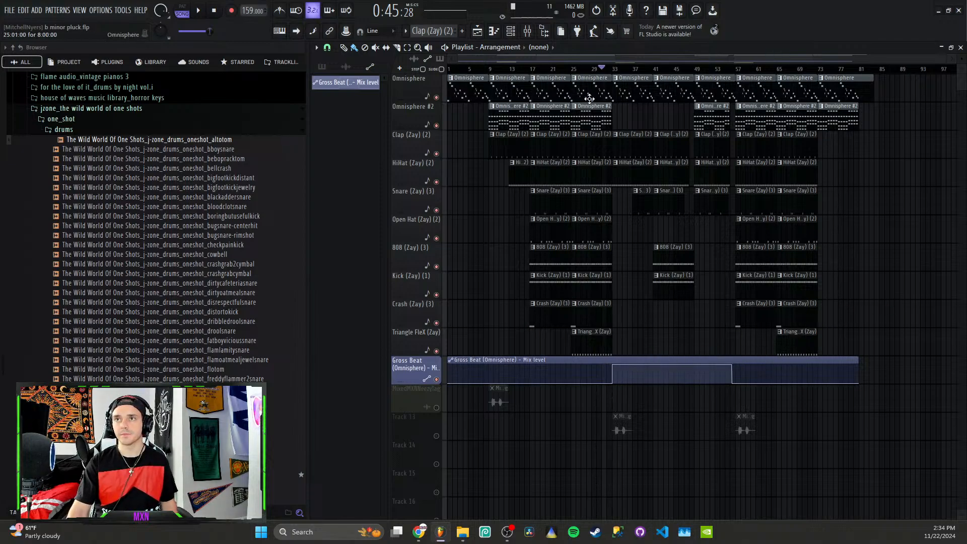
{"action": "left_click", "coordinate": [626, 69]}
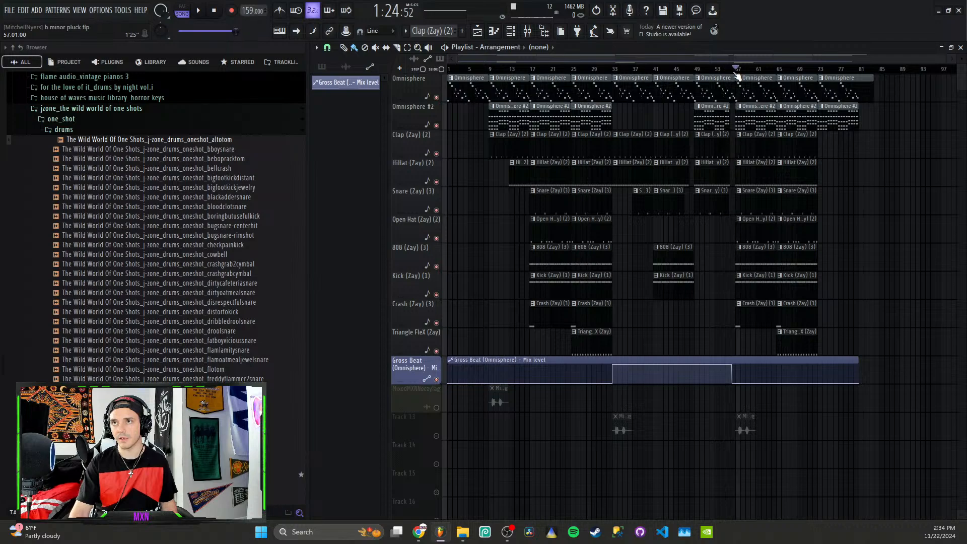
{"action": "left_click_drag", "start_coordinate": [740, 75], "coordinate": [715, 77]}
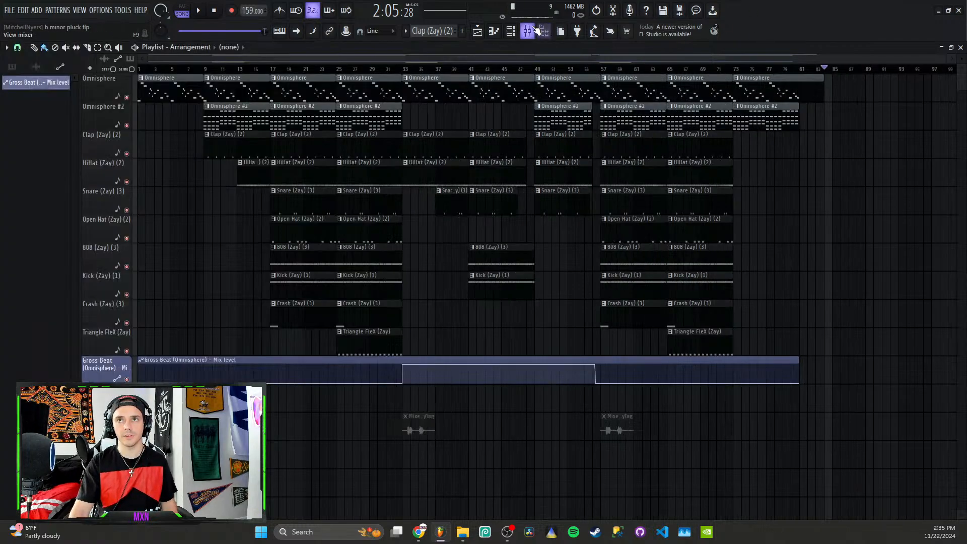
Step: Show the browser and mixer, and view the effect chains of the Master and Omnisphere mixer tracks
{"action": "left_click", "coordinate": [544, 31]}
{"action": "left_click", "coordinate": [544, 31]}
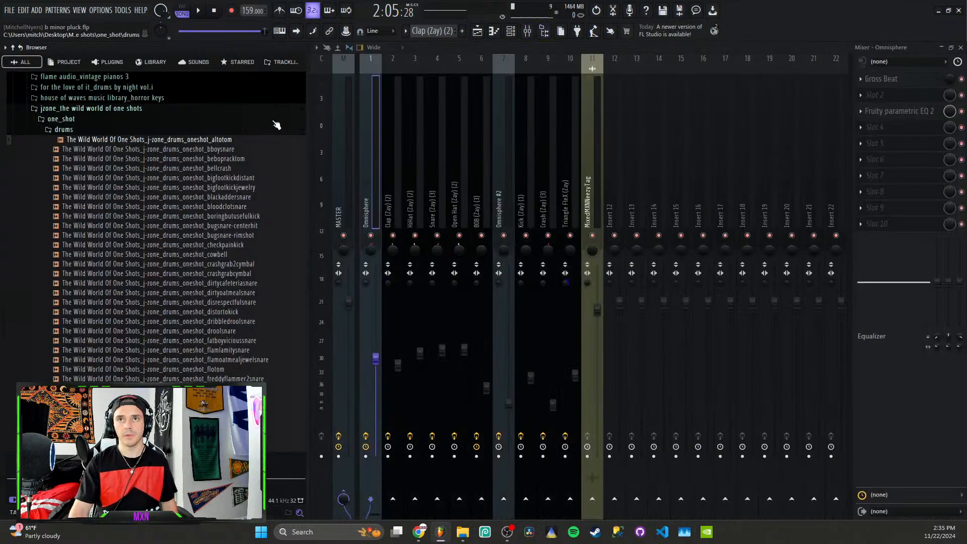
{"action": "left_click", "coordinate": [335, 182]}
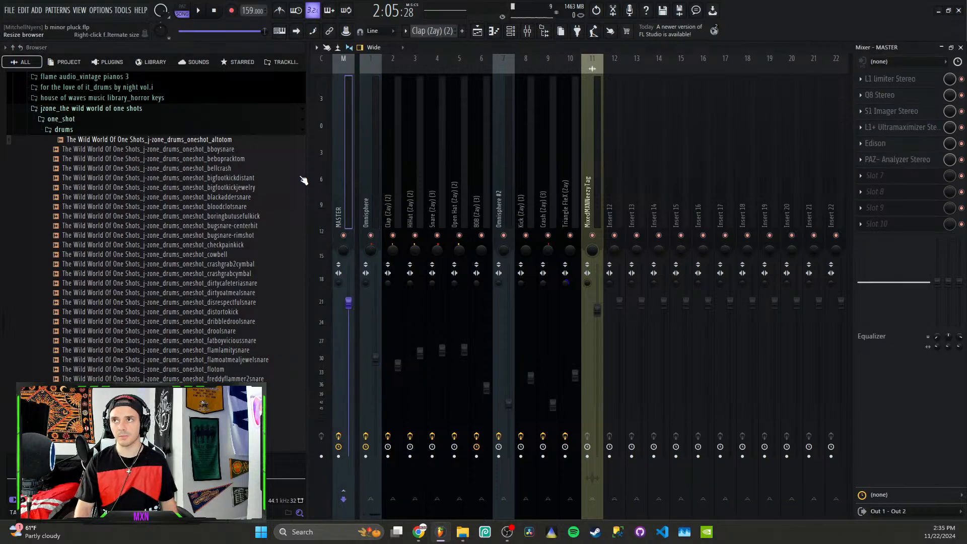
{"action": "left_click", "coordinate": [373, 185]}
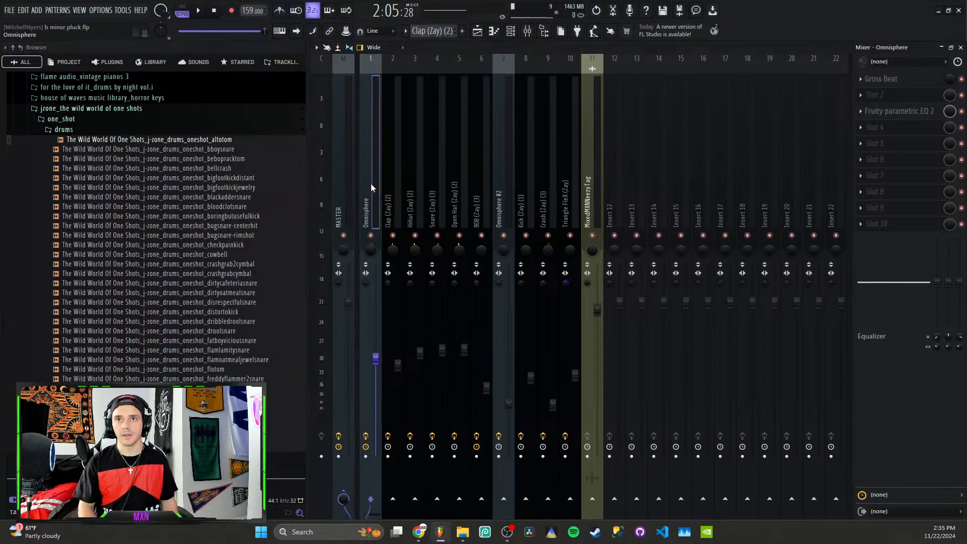
Step: Play the song while inspecting the Fruity parametric EQ 2 curve on the Omnisphere mixer track, closing the EQ and stopping playback at the end
{"action": "key", "text": "space"}
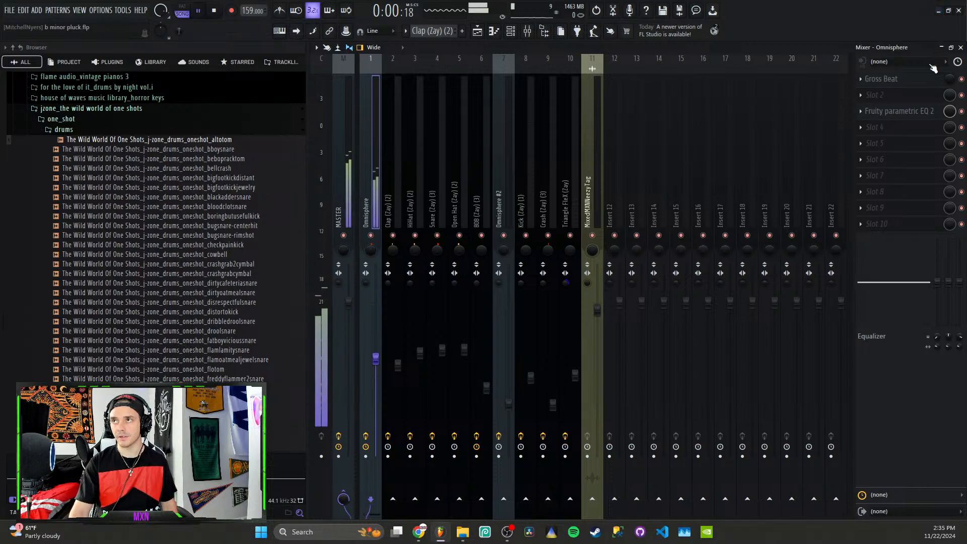
{"action": "left_click", "coordinate": [914, 111]}
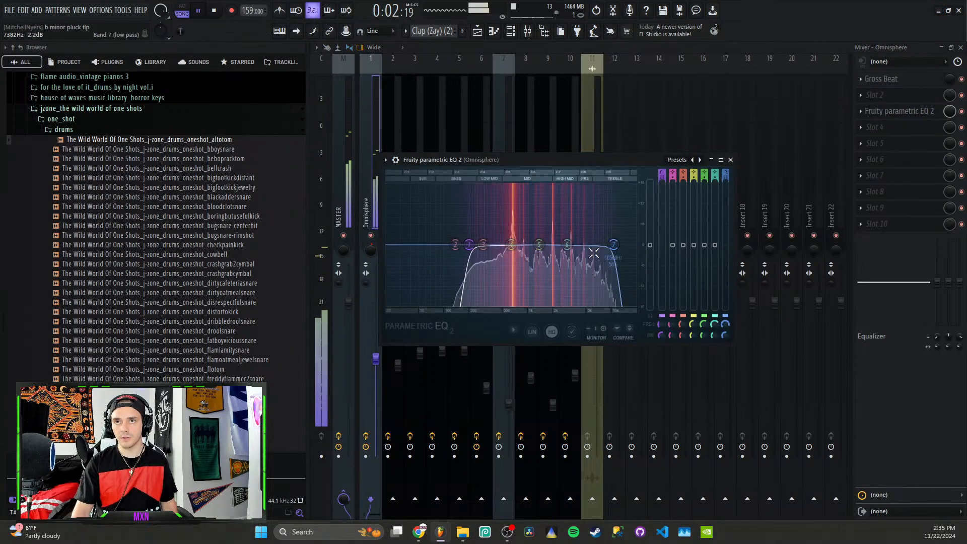
{"action": "left_click", "coordinate": [730, 160]}
{"action": "key", "text": "space"}
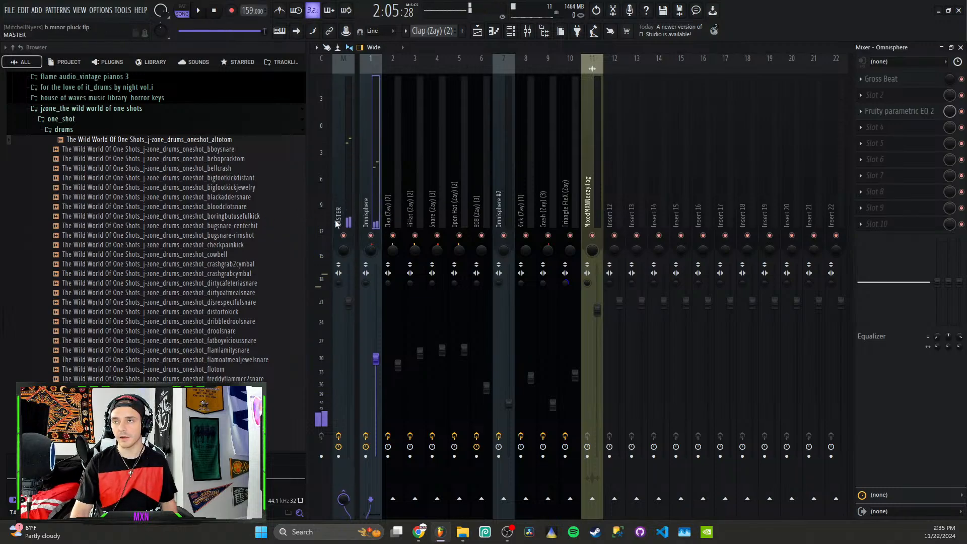
Step: Inspect the Fruity parametric EQ 2 curve on the Clap mixer track and close it
{"action": "left_click", "coordinate": [390, 213]}
{"action": "left_click", "coordinate": [901, 79]}
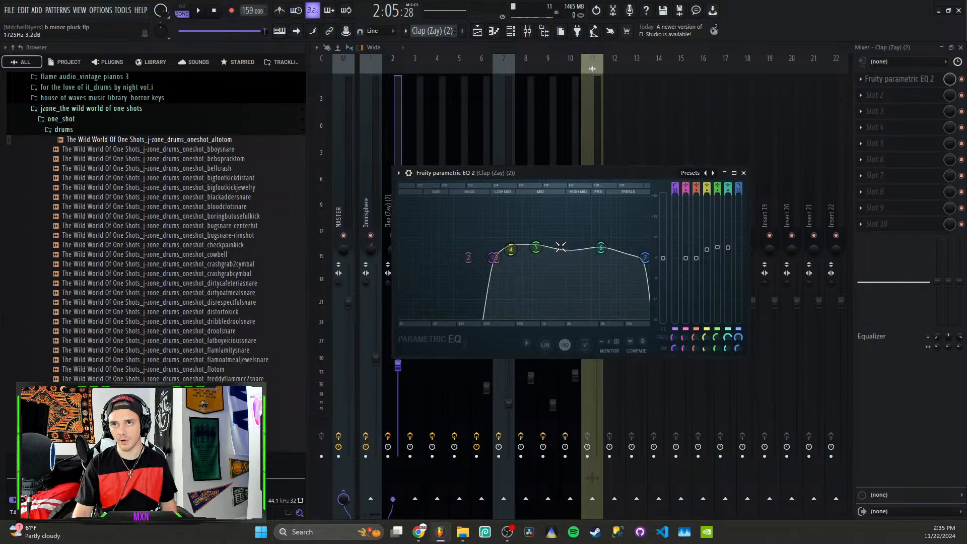
{"action": "left_click", "coordinate": [743, 173]}
Step: Select bars 25 to about 35 in the playlist, play that range, and solo the Omnisphere mixer track
{"action": "left_click", "coordinate": [487, 31]}
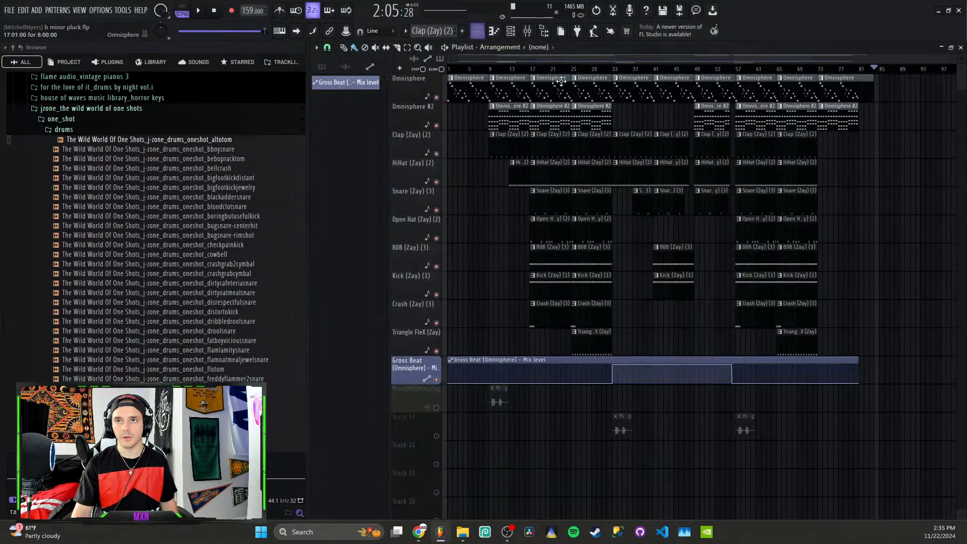
{"action": "left_click_drag", "start_coordinate": [570, 70], "coordinate": [611, 72]}
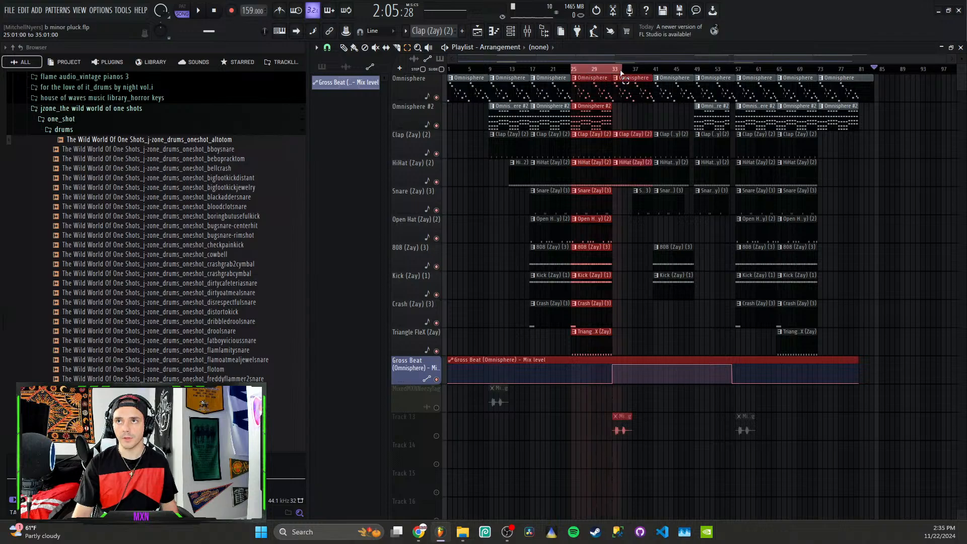
{"action": "key", "text": "space"}
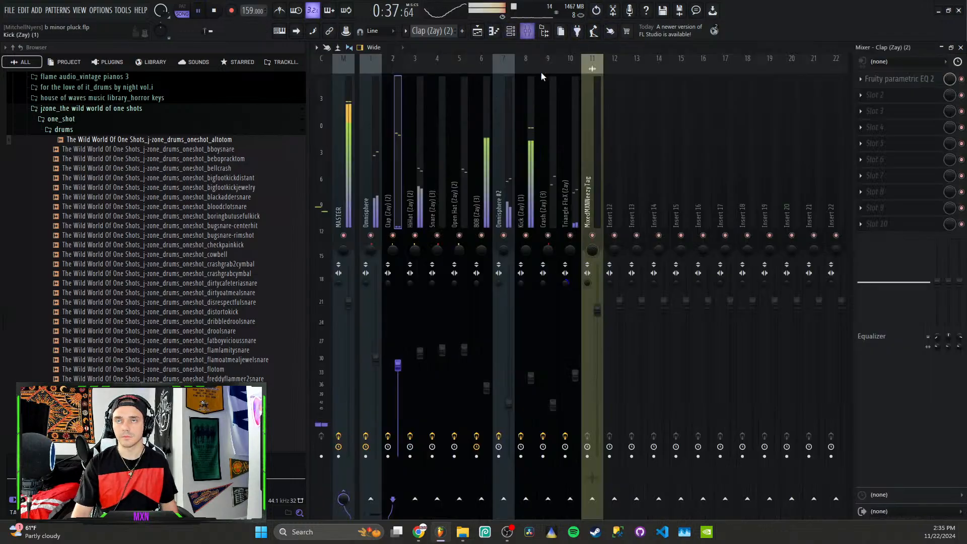
{"action": "key", "text": "F9"}
{"action": "right_click", "coordinate": [371, 236]}
{"action": "left_click", "coordinate": [376, 217]}
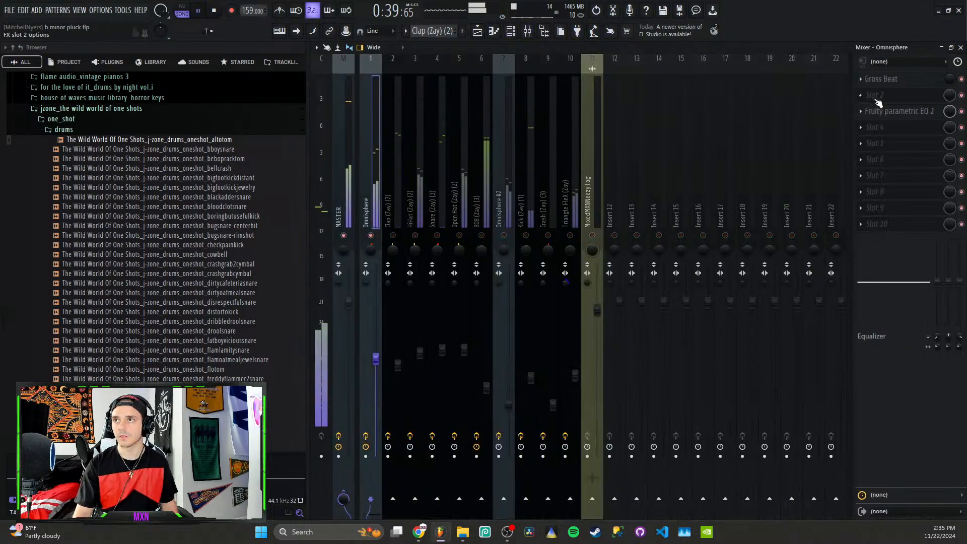
Step: Inspect the Fruity parametric EQ 2 on the Omnisphere mixer track, and solo the Clap track to inspect its EQ curve
{"action": "left_click", "coordinate": [896, 111]}
{"action": "left_click", "coordinate": [899, 111]}
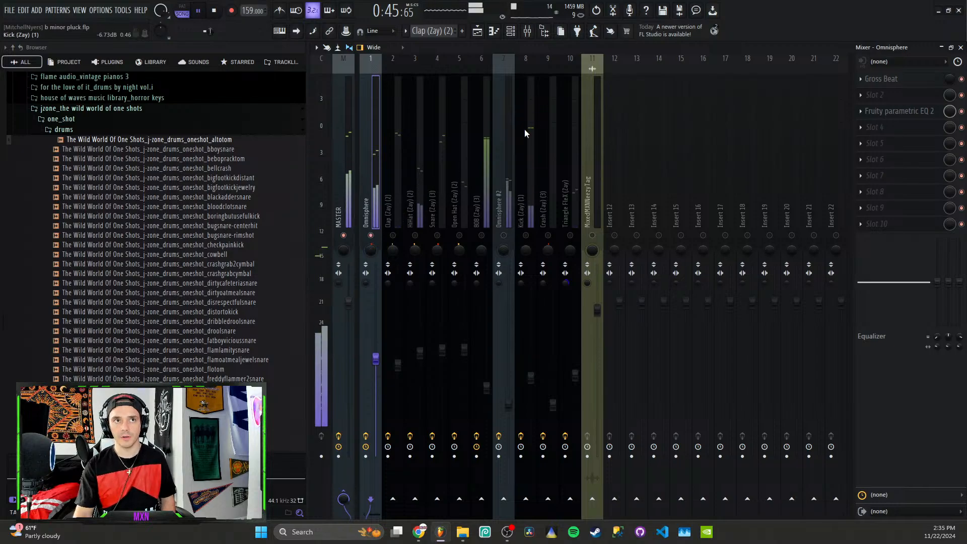
{"action": "left_click", "coordinate": [394, 216]}
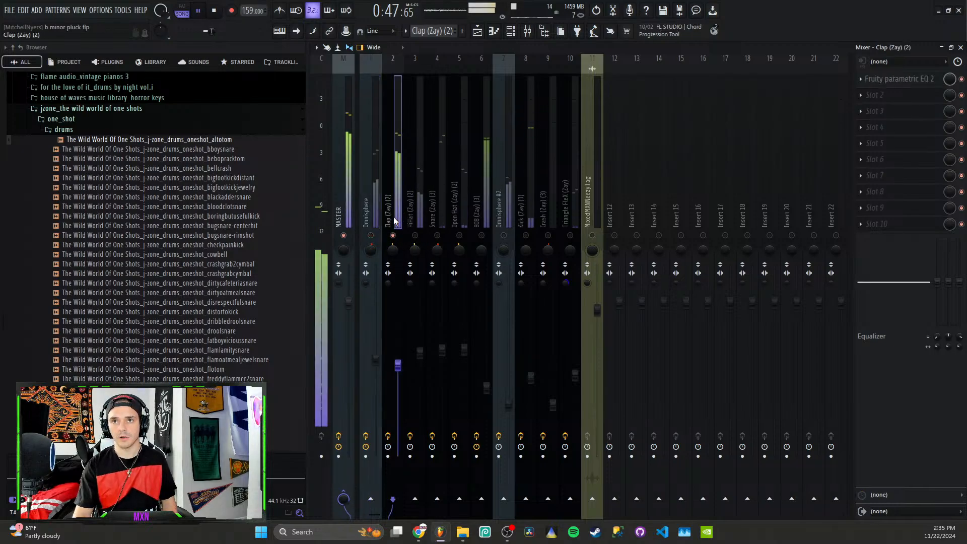
{"action": "left_click", "coordinate": [904, 80]}
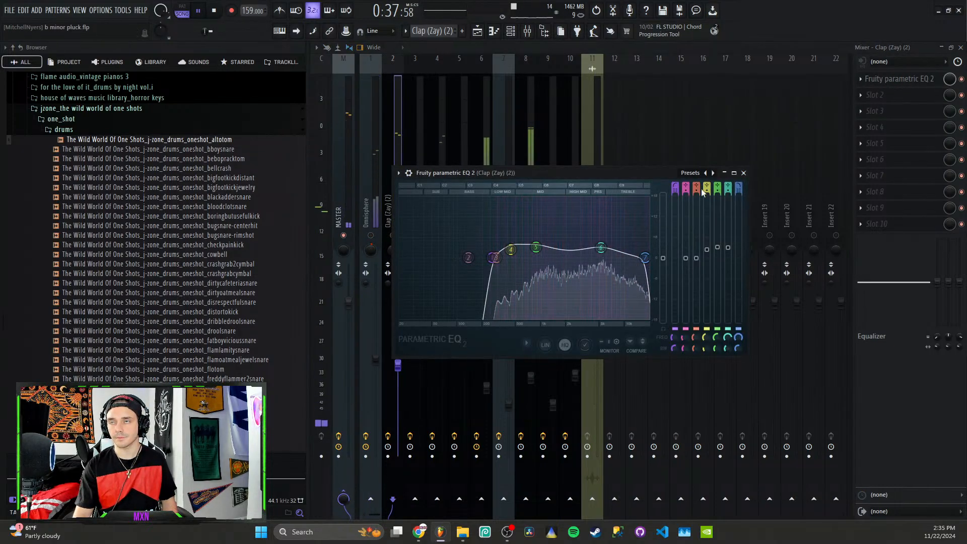
{"action": "left_click", "coordinate": [744, 173]}
{"action": "mouse_move", "coordinate": [950, 79]}
{"action": "left_mouse_down"}
{"action": "mouse_move", "coordinate": [949, 156]}
{"action": "mouse_move", "coordinate": [949, 79]}
{"action": "left_mouse_up"}
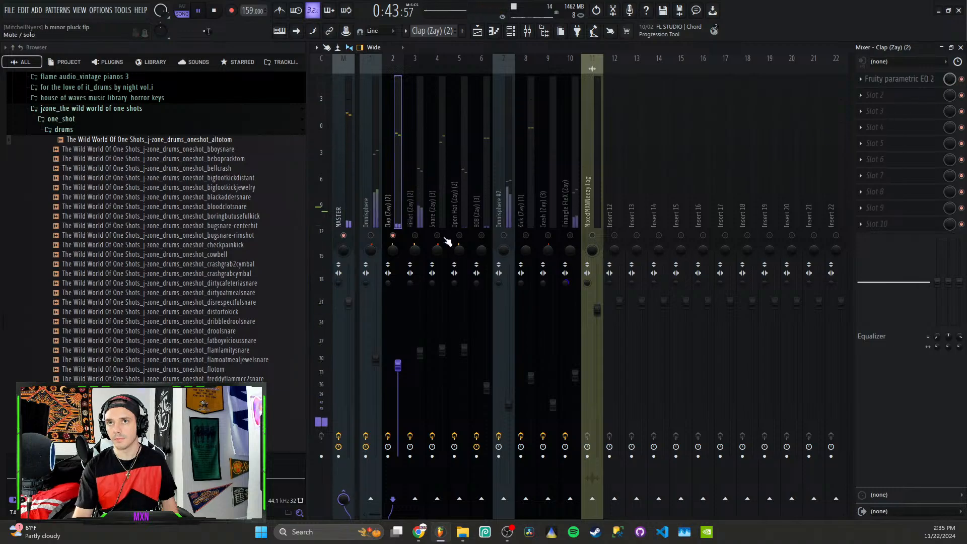
Step: Solo the HiHat mixer track, inspect its Fruity parametric EQ 2 curve during playback, and close the EQ
{"action": "right_click", "coordinate": [415, 235]}
{"action": "left_click", "coordinate": [413, 215]}
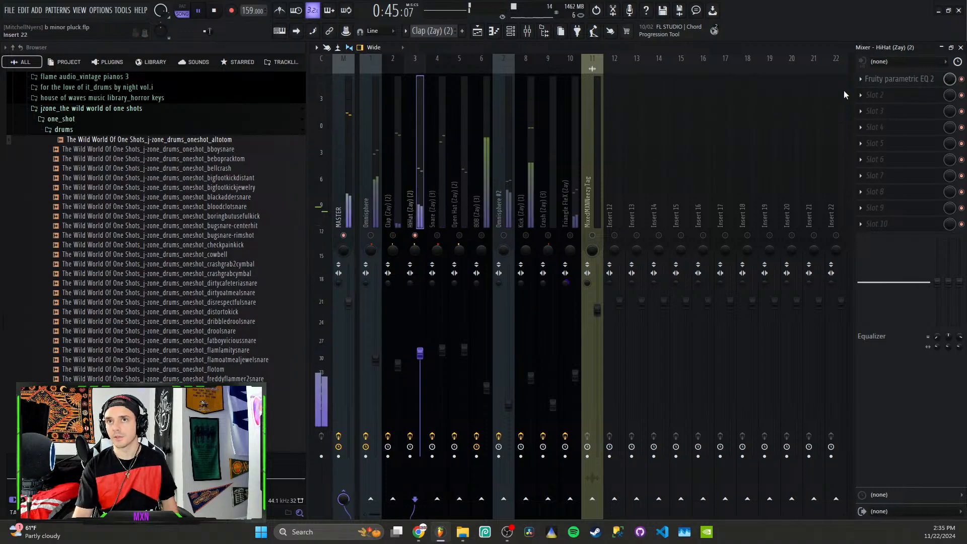
{"action": "left_click", "coordinate": [898, 79]}
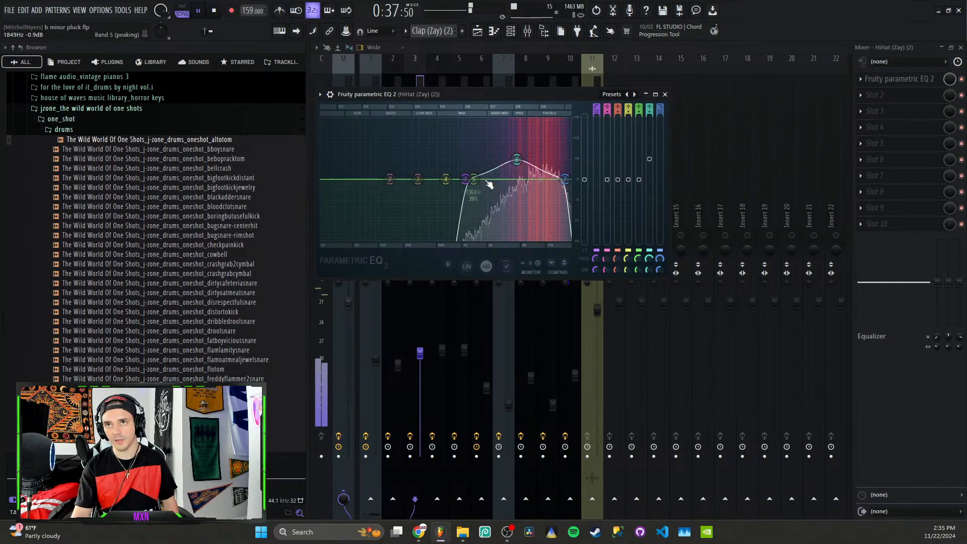
{"action": "left_click", "coordinate": [670, 97]}
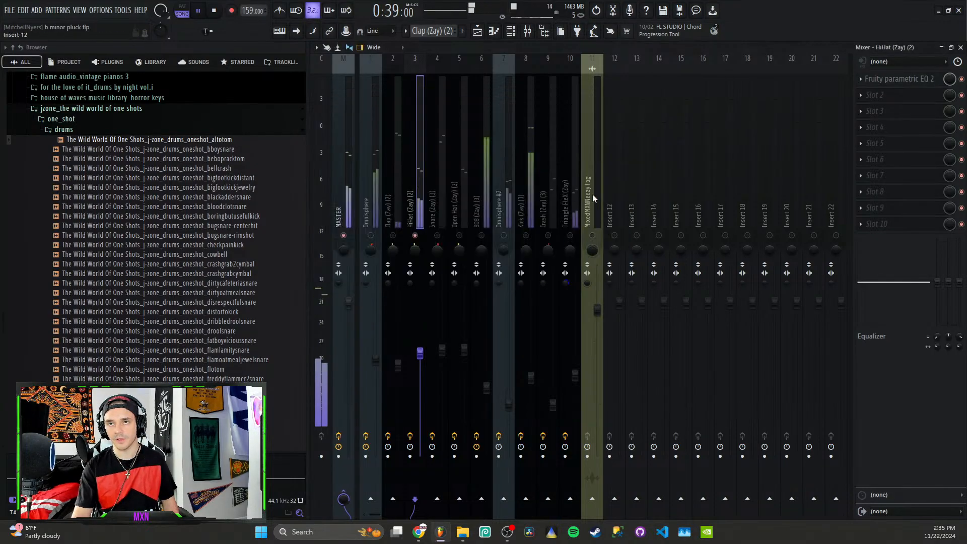
Step: Solo the Snare mixer track to check its Fruity parametric EQ 2, and switch the solo to the Open Hat track
{"action": "left_click", "coordinate": [436, 233]}
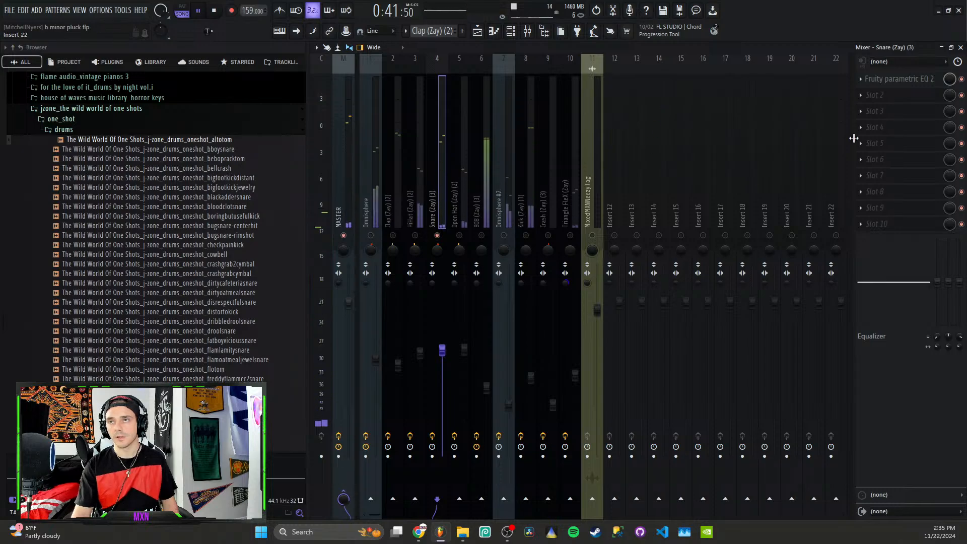
{"action": "left_click", "coordinate": [907, 81]}
{"action": "left_click", "coordinate": [907, 80]}
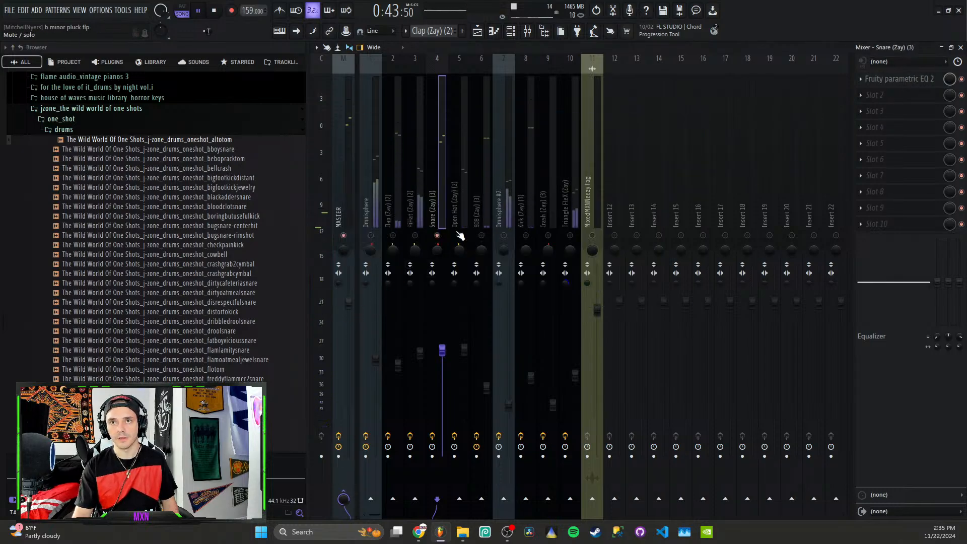
{"action": "left_click", "coordinate": [467, 213]}
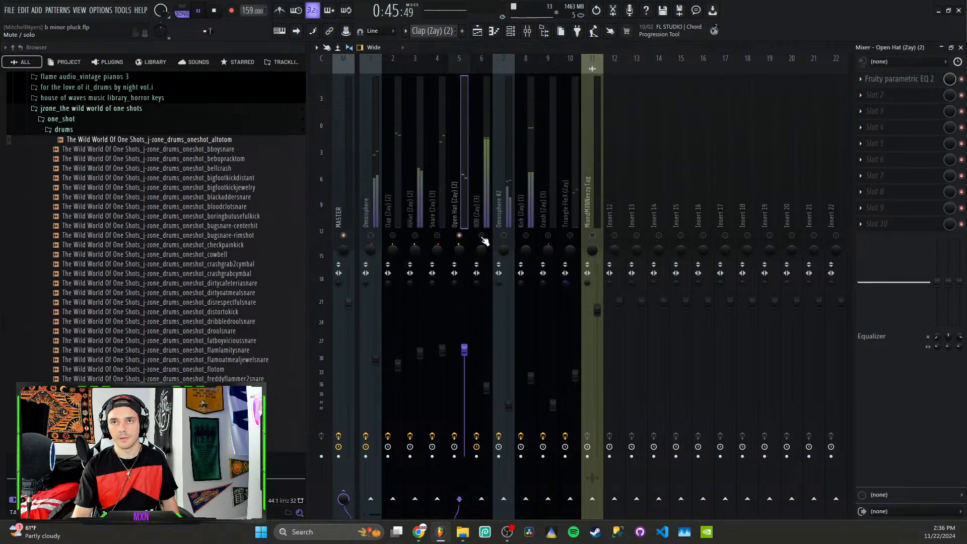
Step: Solo the 808 mixer track and inspect its Fruity parametric EQ 2 curve and Saturation Knob settings, closing both plugins
{"action": "left_click", "coordinate": [483, 223]}
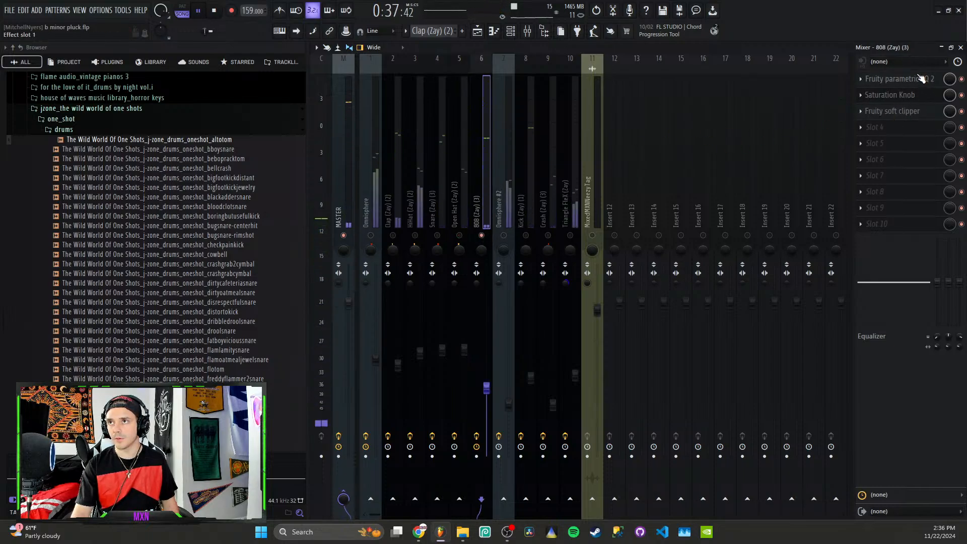
{"action": "left_click", "coordinate": [899, 79]}
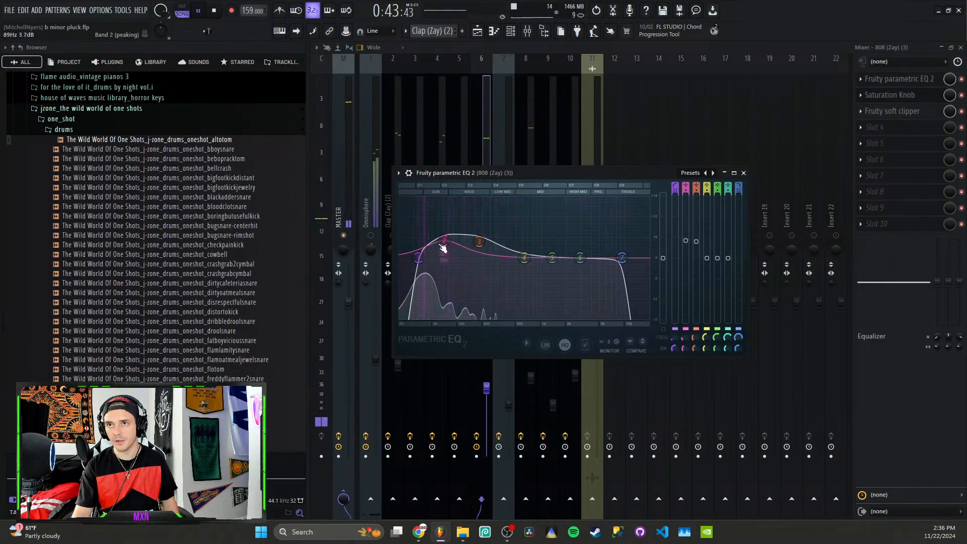
{"action": "left_click", "coordinate": [743, 173]}
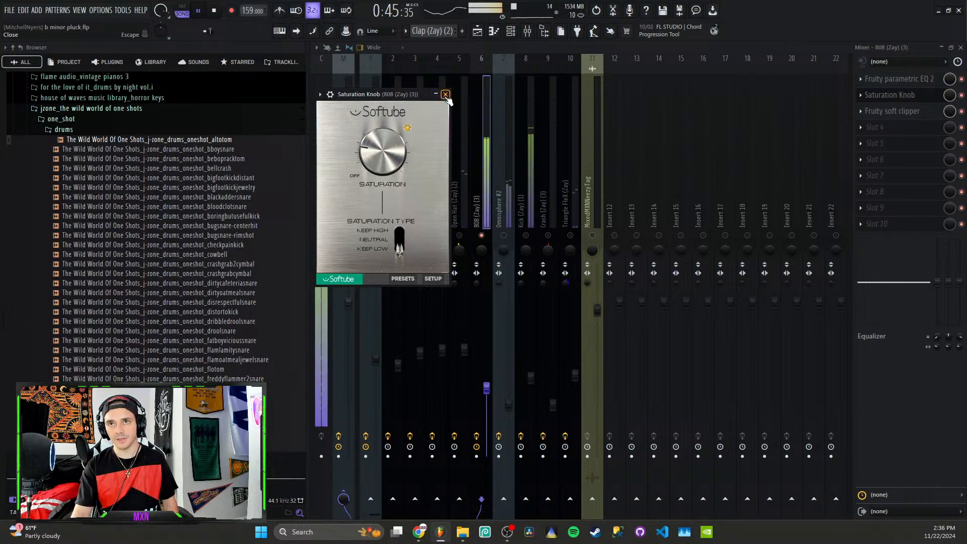
Step: Solo the Omnisphere #2 and Kick mixer tracks in turn, inspecting and closing the Fruity parametric EQ 2 on each
{"action": "left_click", "coordinate": [504, 221]}
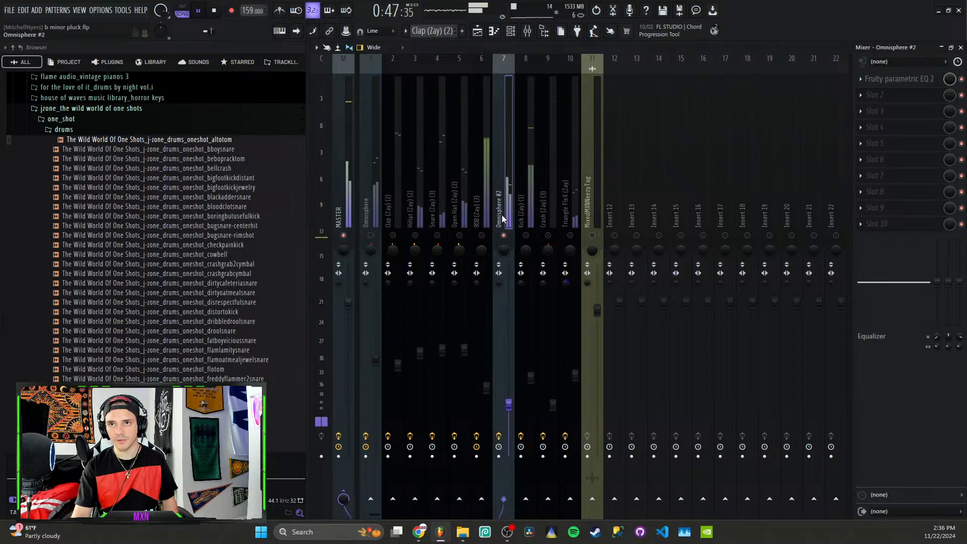
{"action": "left_click", "coordinate": [909, 79]}
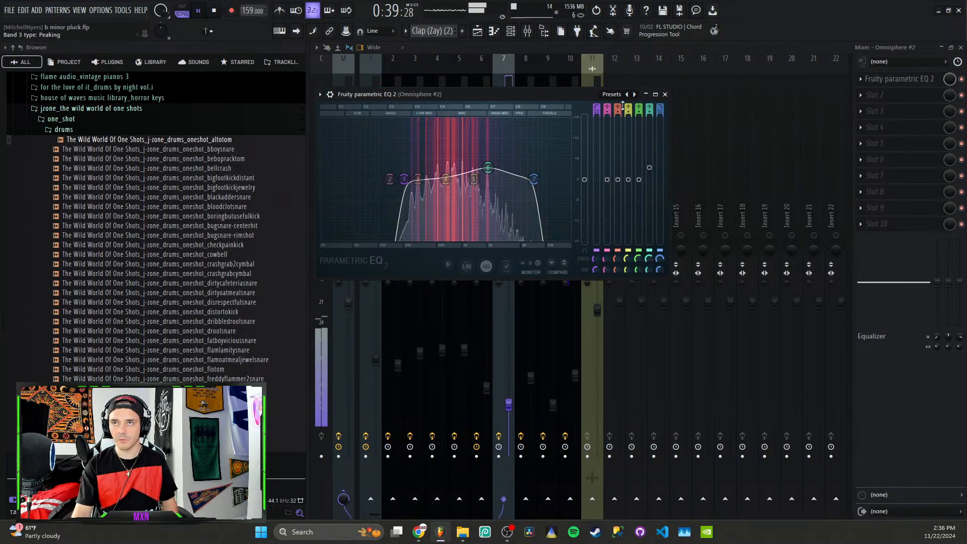
{"action": "left_click", "coordinate": [665, 95]}
{"action": "left_click", "coordinate": [526, 212]}
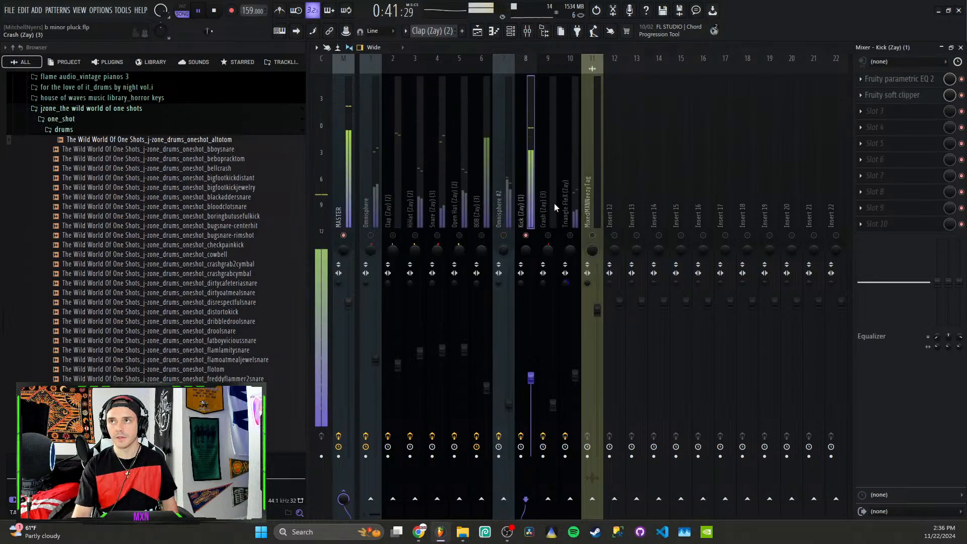
{"action": "left_click", "coordinate": [925, 81]}
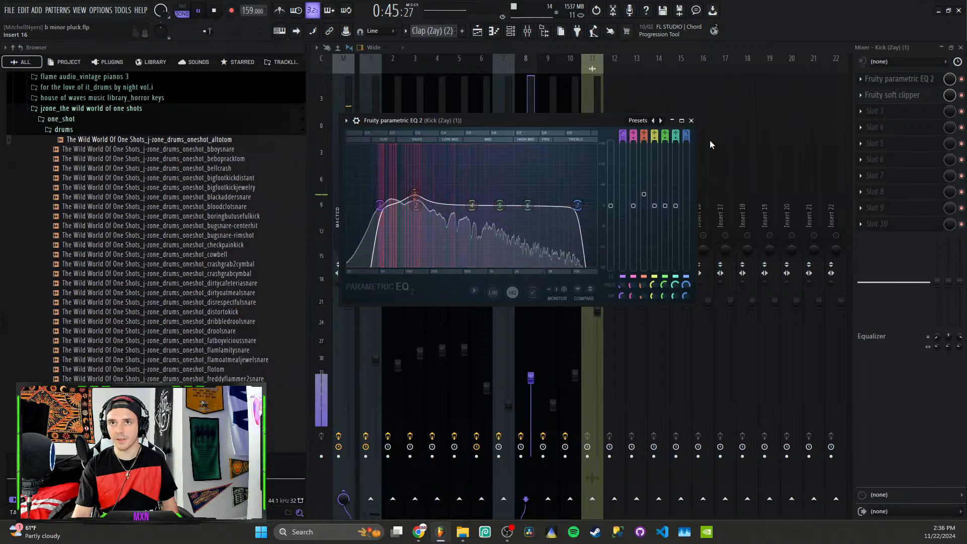
{"action": "left_click", "coordinate": [691, 121]}
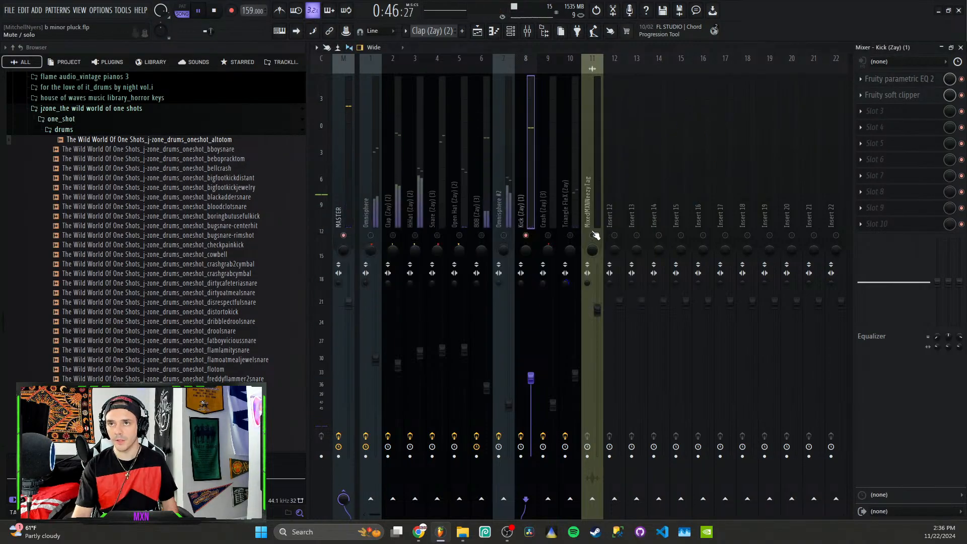
Step: Solo the Crash and Triangle FleX mixer tracks in turn, inspecting and closing the Fruity parametric EQ 2 on each
{"action": "left_click", "coordinate": [545, 206]}
{"action": "left_click", "coordinate": [914, 80]}
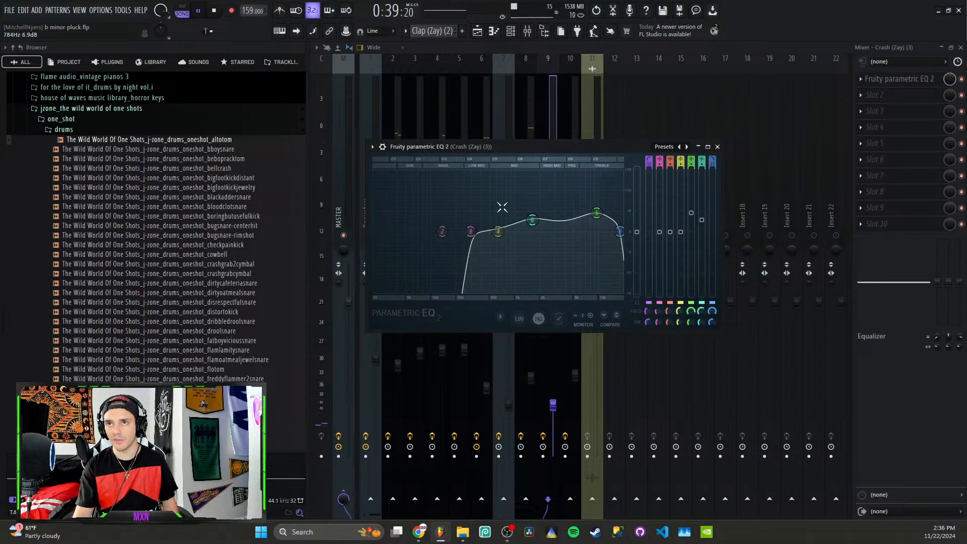
{"action": "left_click", "coordinate": [717, 147]}
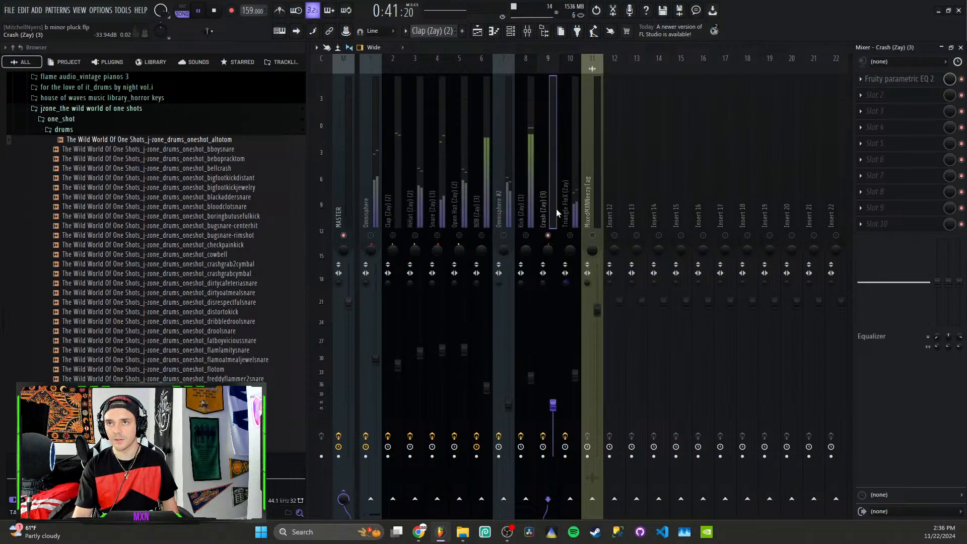
{"action": "left_click", "coordinate": [570, 222]}
{"action": "left_click", "coordinate": [901, 79]}
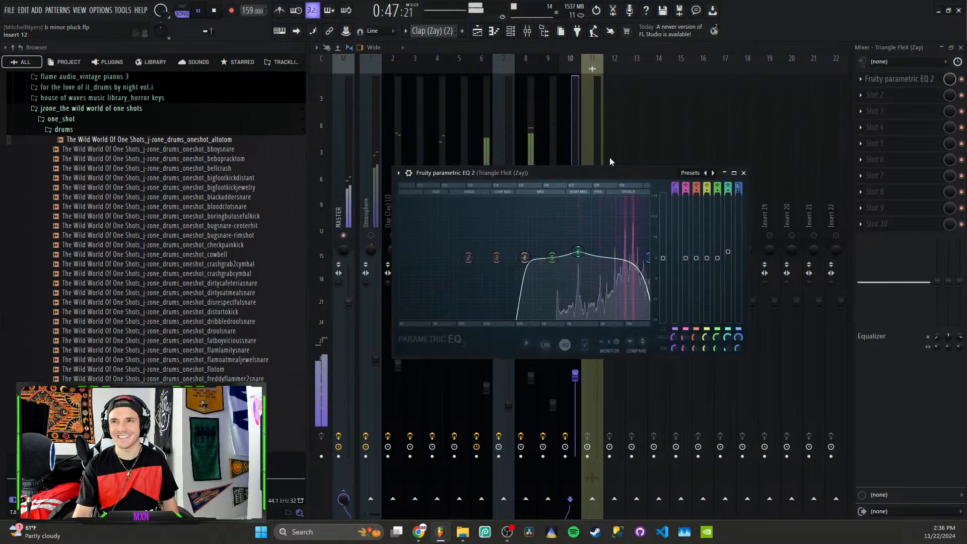
{"action": "left_click", "coordinate": [743, 173]}
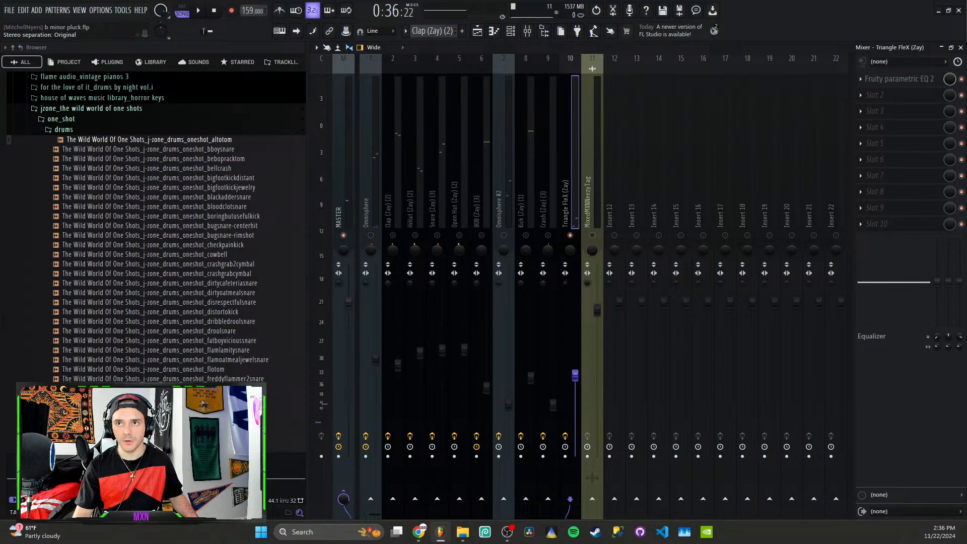
Step: Play the soloed Triangle FleX track, undo its last stereo separation change, and select the Master mixer track
{"action": "key", "text": "space"}
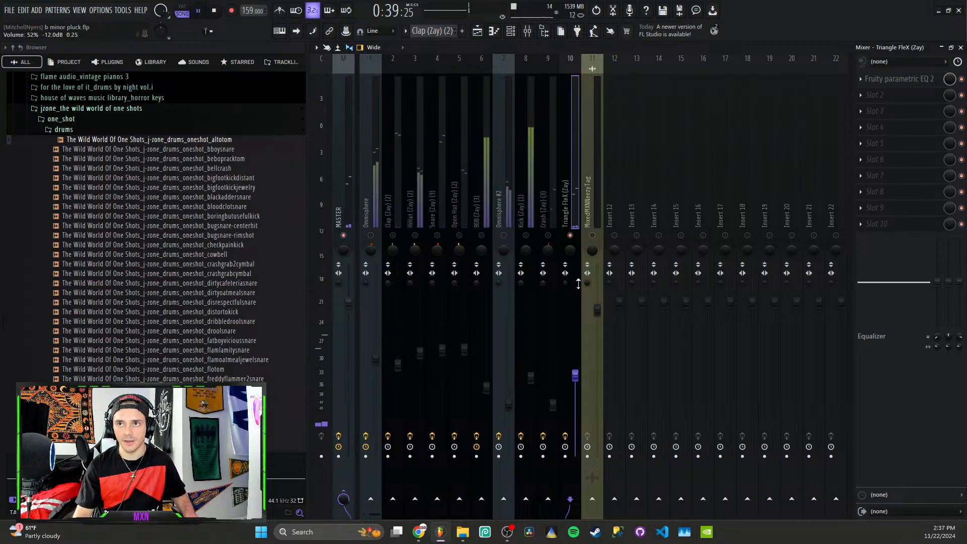
{"action": "key", "text": "ctrl+z"}
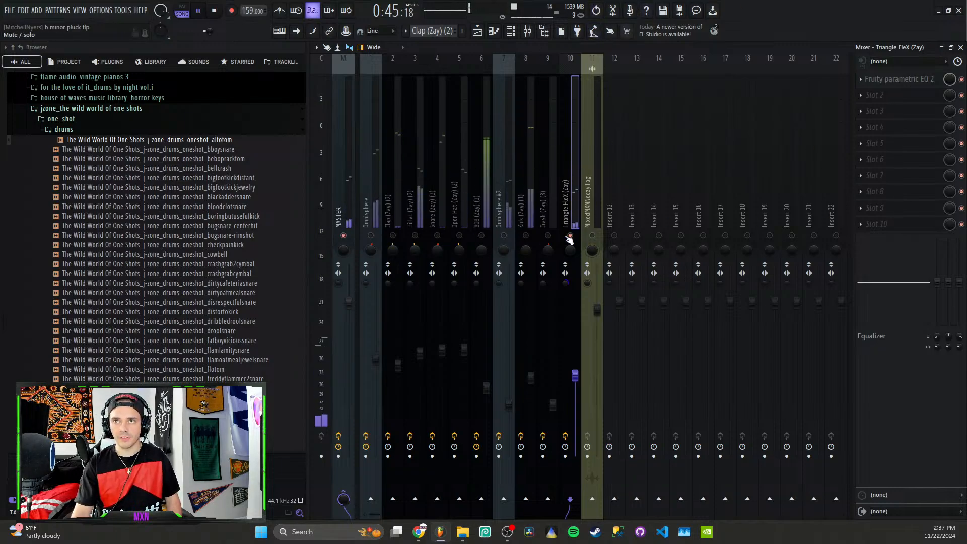
{"action": "left_click", "coordinate": [342, 196]}
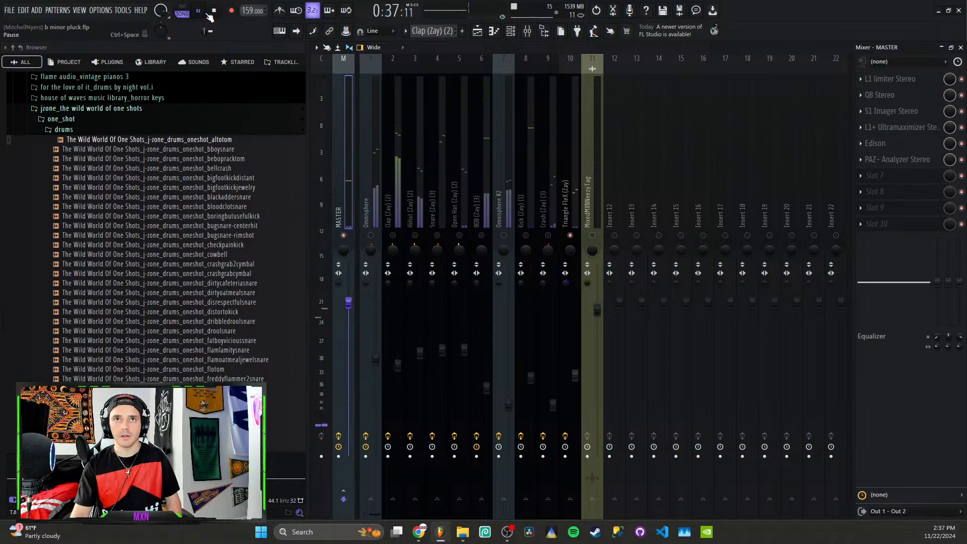
Step: Show the playlist arrangement, clear the time selection while the full song plays, and stop playback
{"action": "left_click", "coordinate": [477, 31]}
{"action": "left_click", "coordinate": [579, 91]}
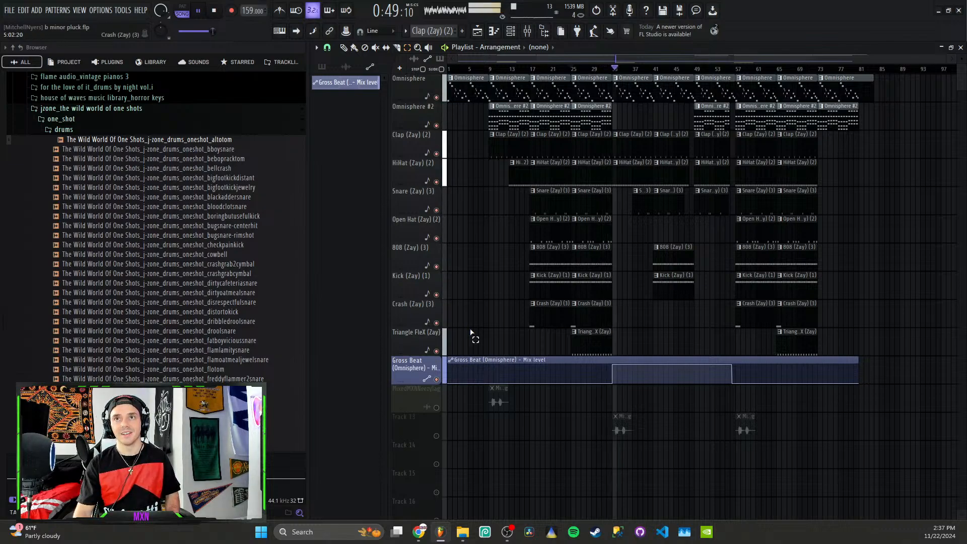
{"action": "key", "text": "space"}
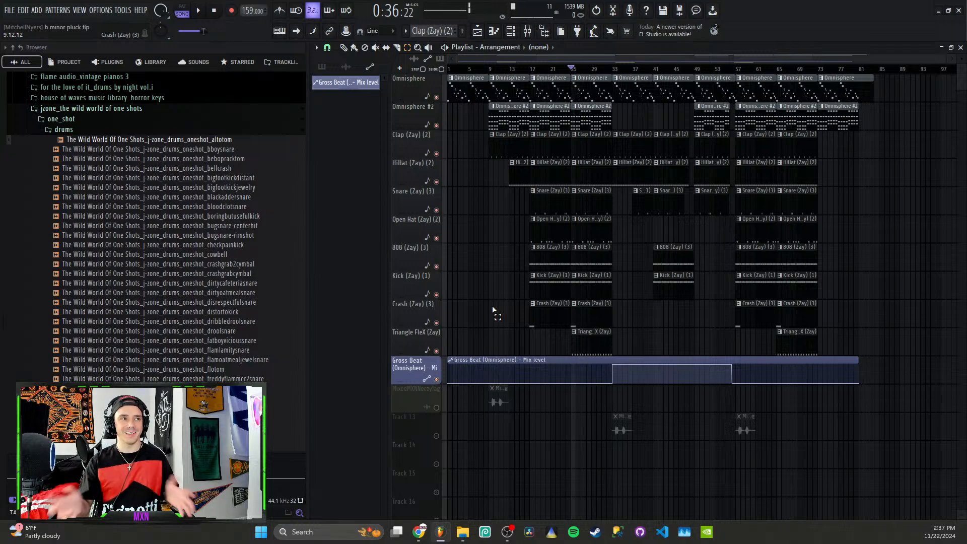